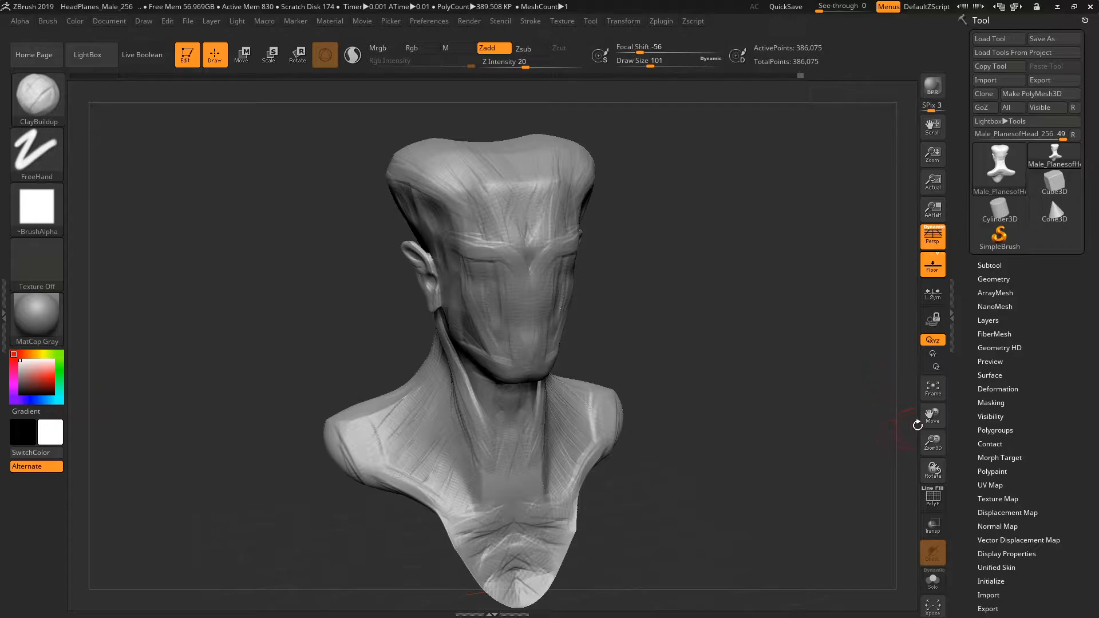
Examine the male head bust from the front and from both three-quarter sides.
{"action": "left_click_drag", "start_coordinate": [742, 352], "coordinate": [713, 357]}
{"action": "left_click_drag", "start_coordinate": [930, 413], "coordinate": [942, 428]}
{"action": "left_click_drag", "start_coordinate": [722, 155], "coordinate": [688, 123]}
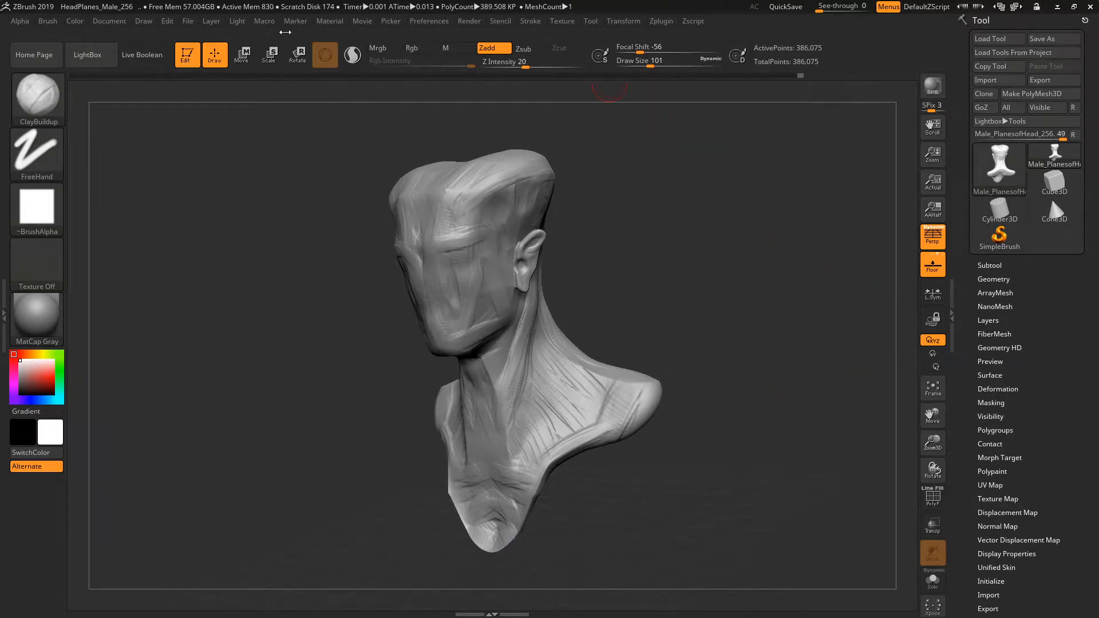
{"action": "left_click_drag", "start_coordinate": [670, 317], "coordinate": [679, 314]}
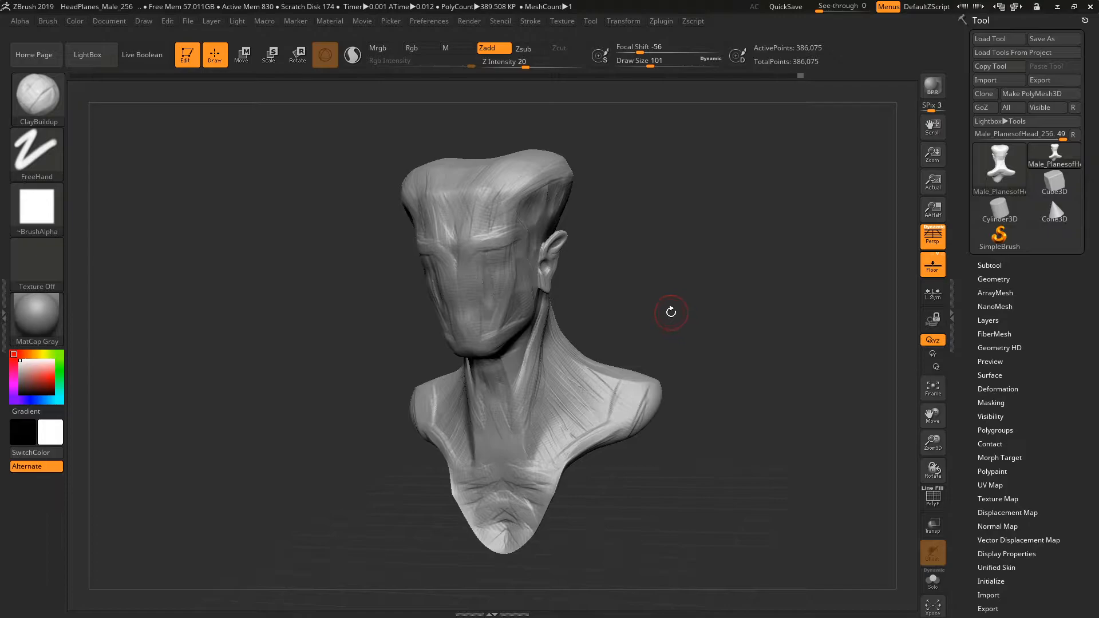
{"action": "left_click_drag", "start_coordinate": [473, 154], "coordinate": [426, 149]}
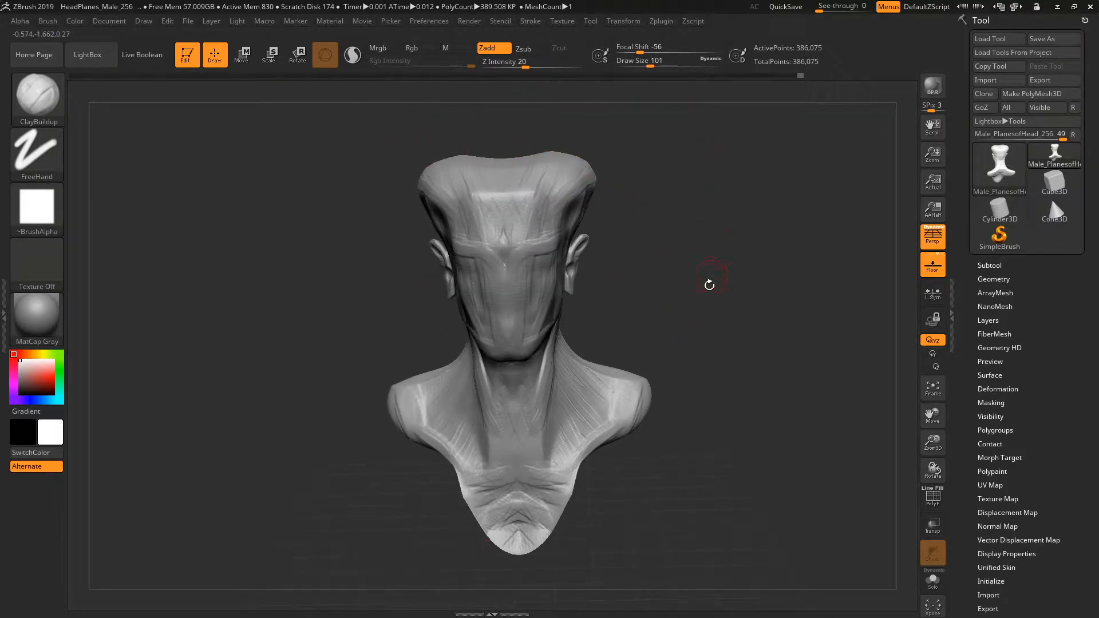
{"action": "mouse_move", "coordinate": [273, 442]}
{"action": "left_mouse_down"}
{"action": "mouse_move", "coordinate": [343, 441]}
{"action": "mouse_move", "coordinate": [275, 441]}
{"action": "left_mouse_up"}
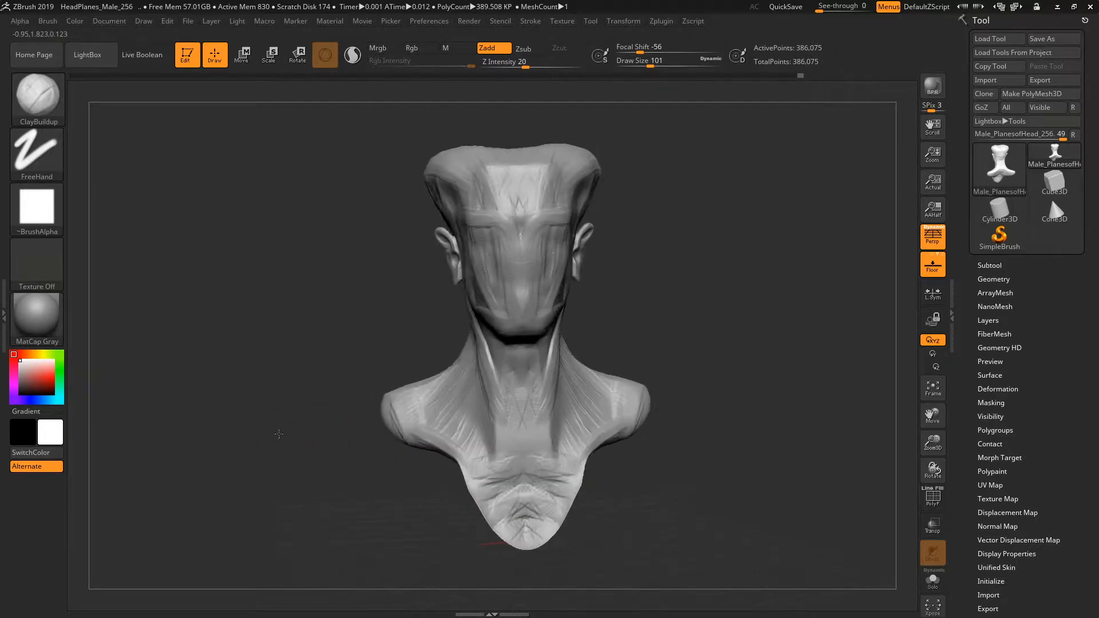
{"action": "mouse_move", "coordinate": [326, 316]}
{"action": "left_mouse_down"}
{"action": "mouse_move", "coordinate": [400, 315]}
{"action": "mouse_move", "coordinate": [333, 321]}
{"action": "mouse_move", "coordinate": [313, 309]}
{"action": "mouse_move", "coordinate": [372, 309]}
{"action": "mouse_move", "coordinate": [317, 308]}
{"action": "mouse_move", "coordinate": [378, 298]}
{"action": "mouse_move", "coordinate": [343, 306]}
{"action": "mouse_move", "coordinate": [373, 315]}
{"action": "mouse_move", "coordinate": [303, 319]}
{"action": "mouse_move", "coordinate": [335, 312]}
{"action": "left_mouse_up"}
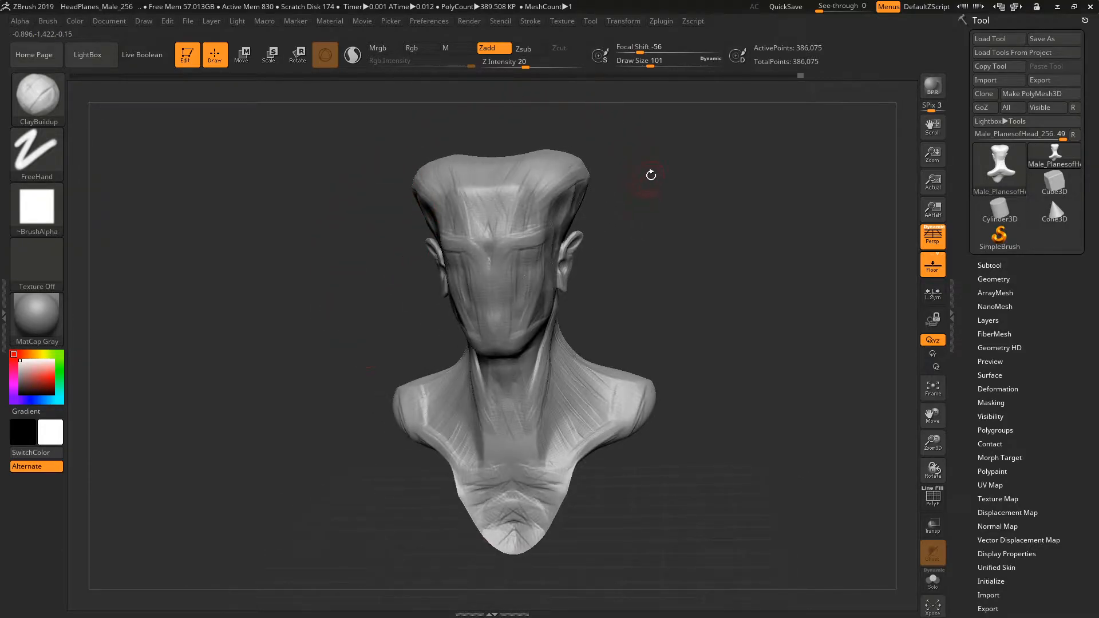
{"action": "left_click_drag", "start_coordinate": [641, 277], "coordinate": [671, 252]}
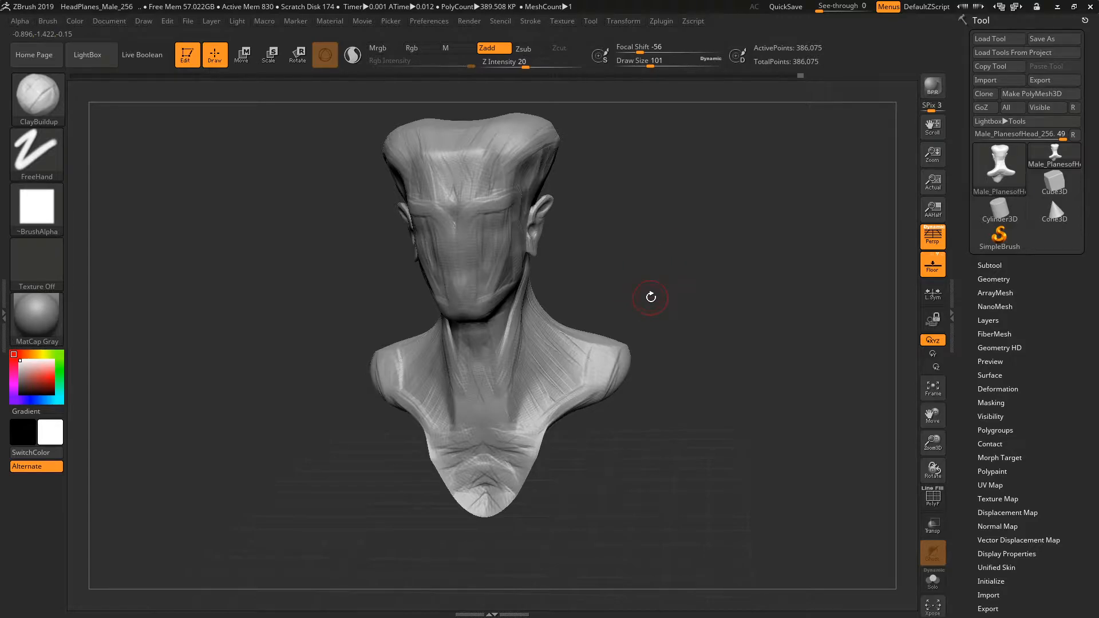
{"action": "mouse_move", "coordinate": [656, 309]}
{"action": "left_mouse_down", "text": "alt"}
{"action": "mouse_move", "coordinate": [719, 418]}
{"action": "mouse_move", "coordinate": [707, 296]}
{"action": "mouse_move", "coordinate": [746, 418]}
{"action": "mouse_move", "coordinate": [724, 213]}
{"action": "mouse_move", "coordinate": [726, 429]}
{"action": "mouse_move", "coordinate": [711, 221]}
{"action": "mouse_move", "coordinate": [715, 249]}
{"action": "mouse_move", "coordinate": [731, 239]}
{"action": "left_mouse_up", "text": "alt"}
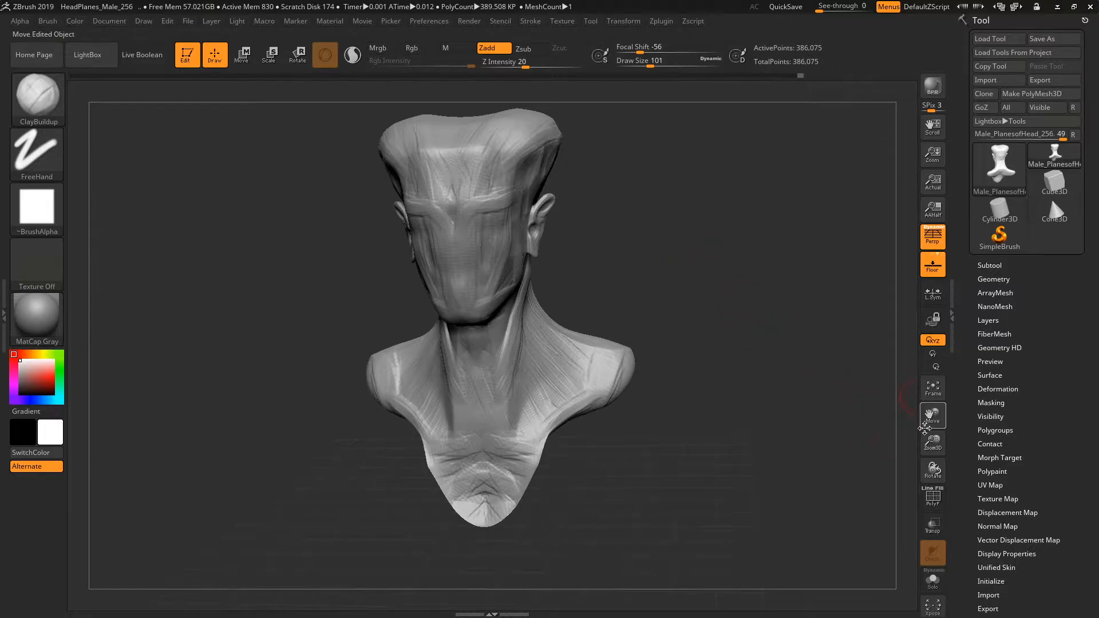
Inspect the bust's face and ear up close, and return to a full front view.
{"action": "left_click_drag", "start_coordinate": [932, 417], "coordinate": [843, 441]}
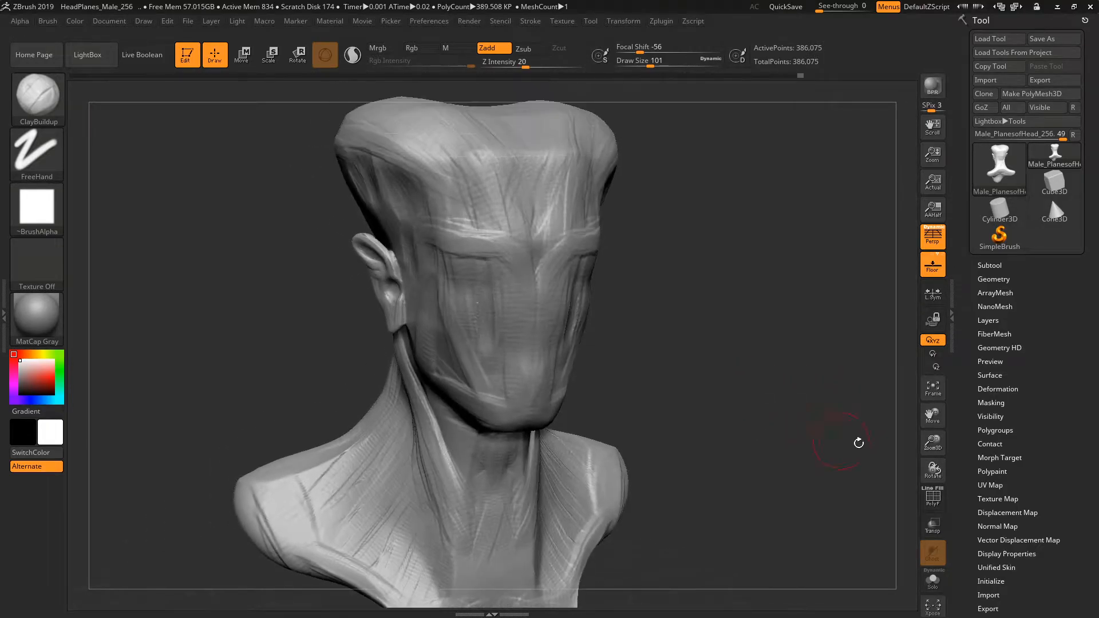
{"action": "left_click_drag", "start_coordinate": [933, 442], "coordinate": [923, 474]}
{"action": "left_click_drag", "start_coordinate": [699, 351], "coordinate": [859, 410]}
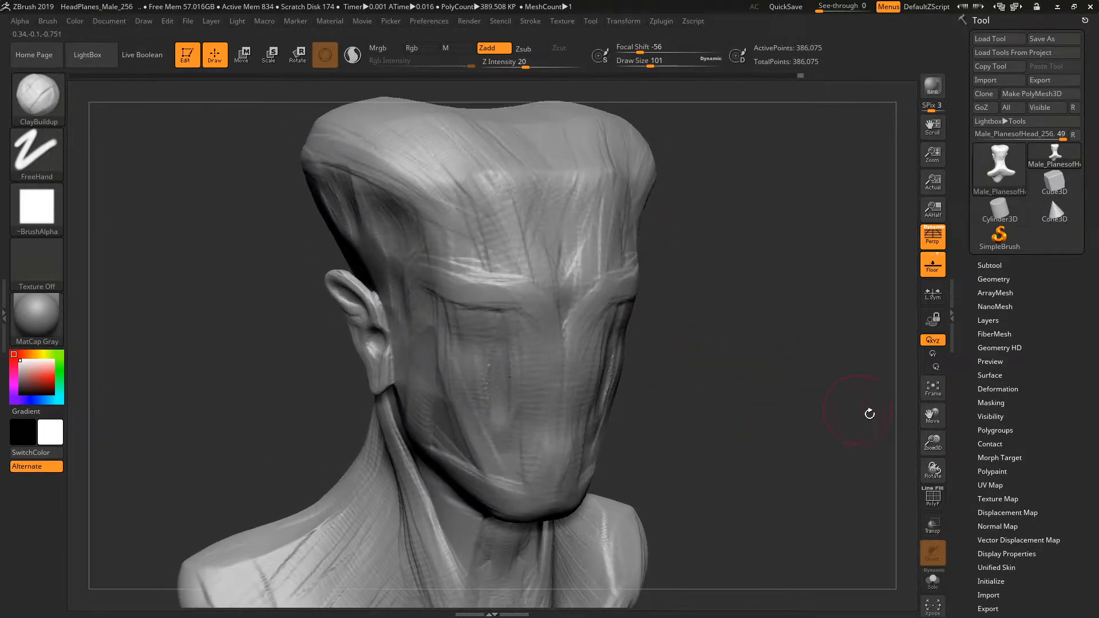
{"action": "left_click_drag", "start_coordinate": [933, 444], "coordinate": [947, 511]}
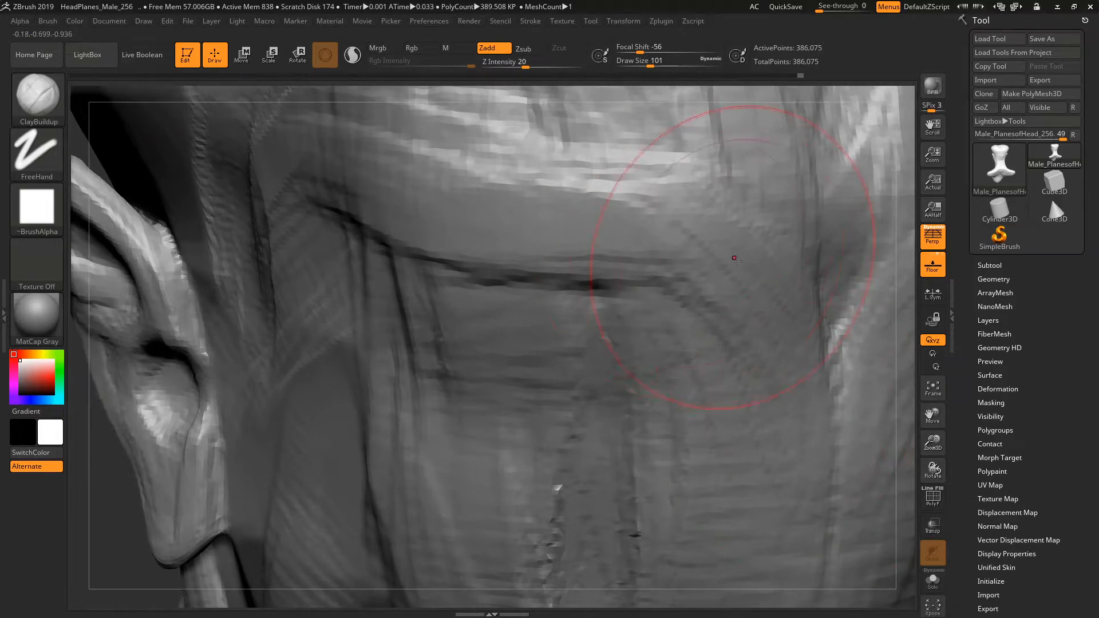
{"action": "mouse_move", "coordinate": [577, 95]}
{"action": "left_mouse_down"}
{"action": "mouse_move", "coordinate": [555, 94]}
{"action": "mouse_move", "coordinate": [587, 98]}
{"action": "mouse_move", "coordinate": [503, 91]}
{"action": "mouse_move", "coordinate": [572, 91]}
{"action": "left_mouse_up"}
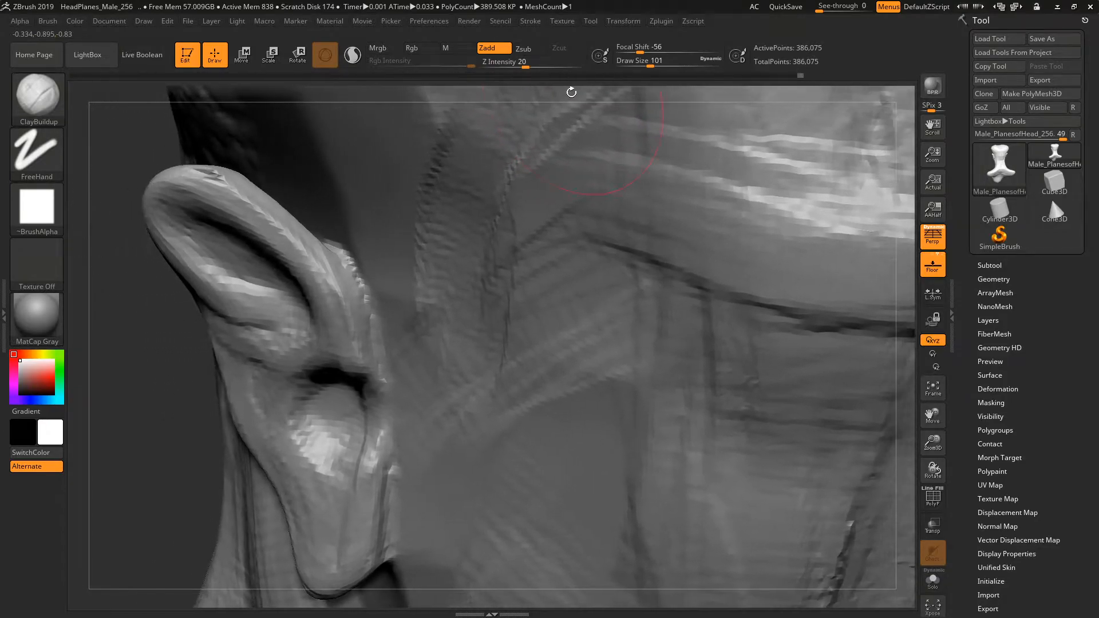
{"action": "left_click_drag", "start_coordinate": [932, 436], "coordinate": [914, 304]}
{"action": "left_click_drag", "start_coordinate": [827, 346], "coordinate": [799, 284], "text": "shift"}
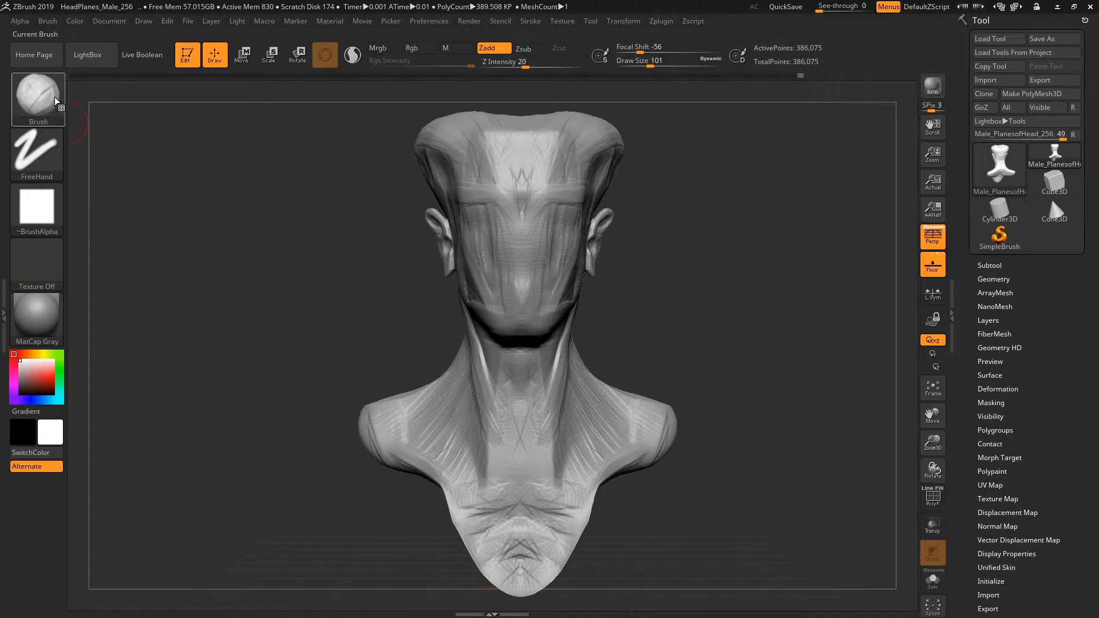
Choose the ClayBuildup brush from the 3D sculpting brush library.
{"action": "left_click", "coordinate": [42, 105]}
{"action": "left_click", "coordinate": [41, 112]}
{"action": "left_click", "coordinate": [37, 108]}
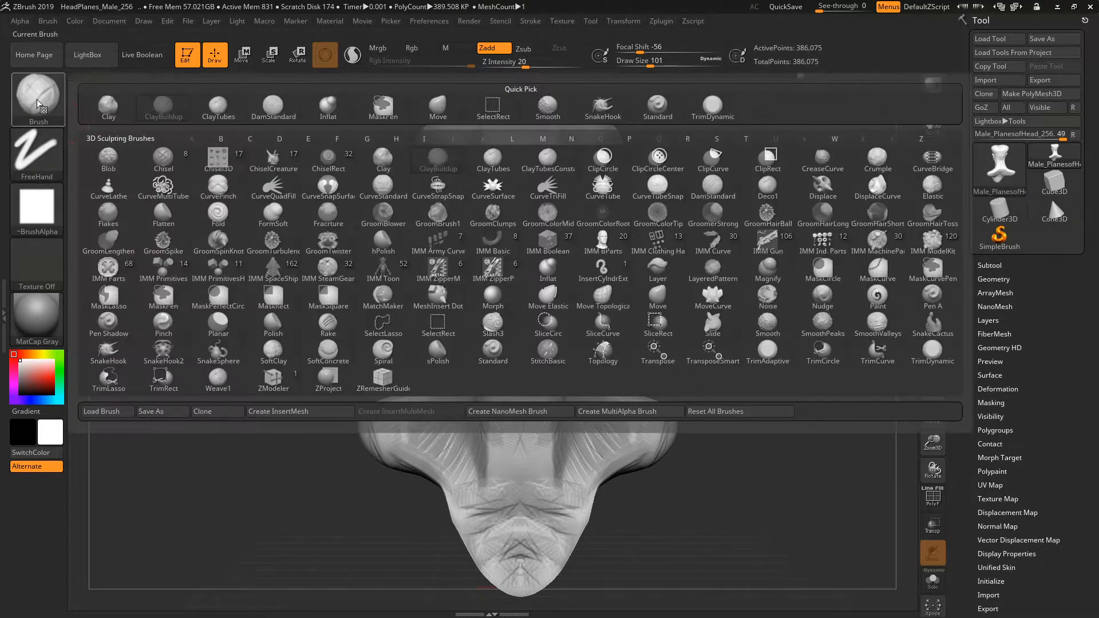
{"action": "left_click", "coordinate": [49, 107]}
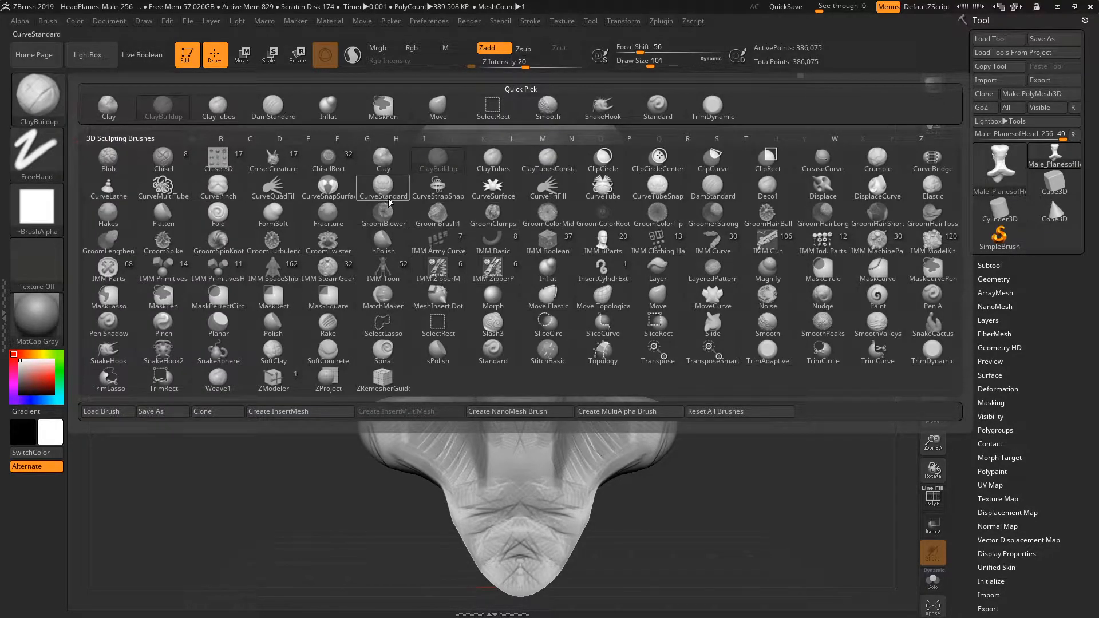
{"action": "left_click", "coordinate": [399, 166]}
{"action": "left_click", "coordinate": [48, 106]}
{"action": "left_click", "coordinate": [437, 161]}
Look through the sculpting brushes whose names start with M and those starting with I.
{"action": "left_click", "coordinate": [53, 105]}
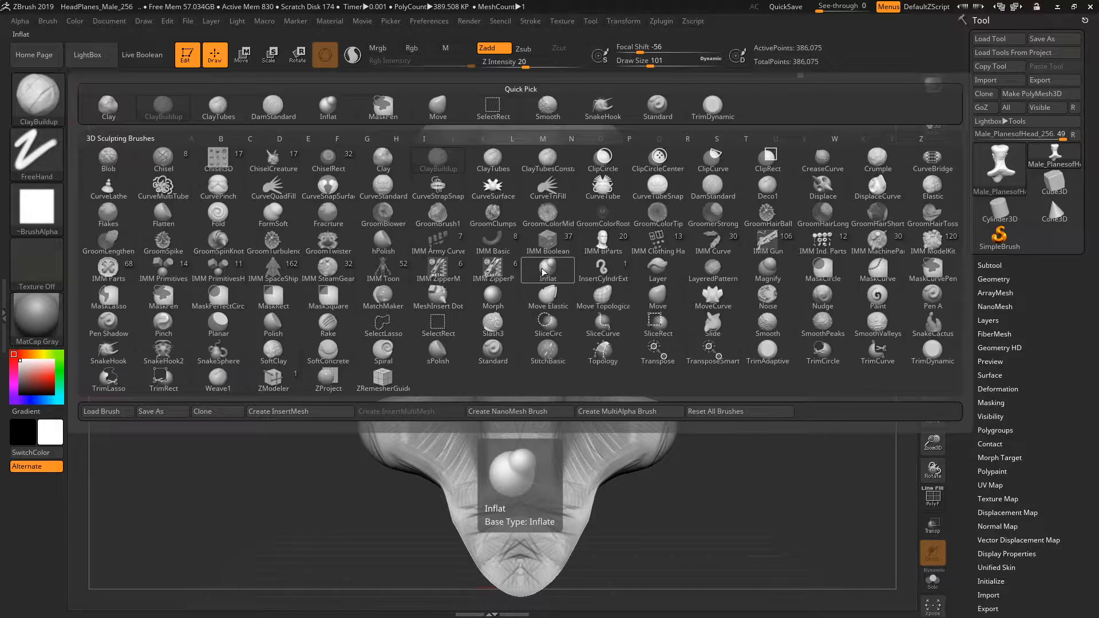
{"action": "key", "text": "m"}
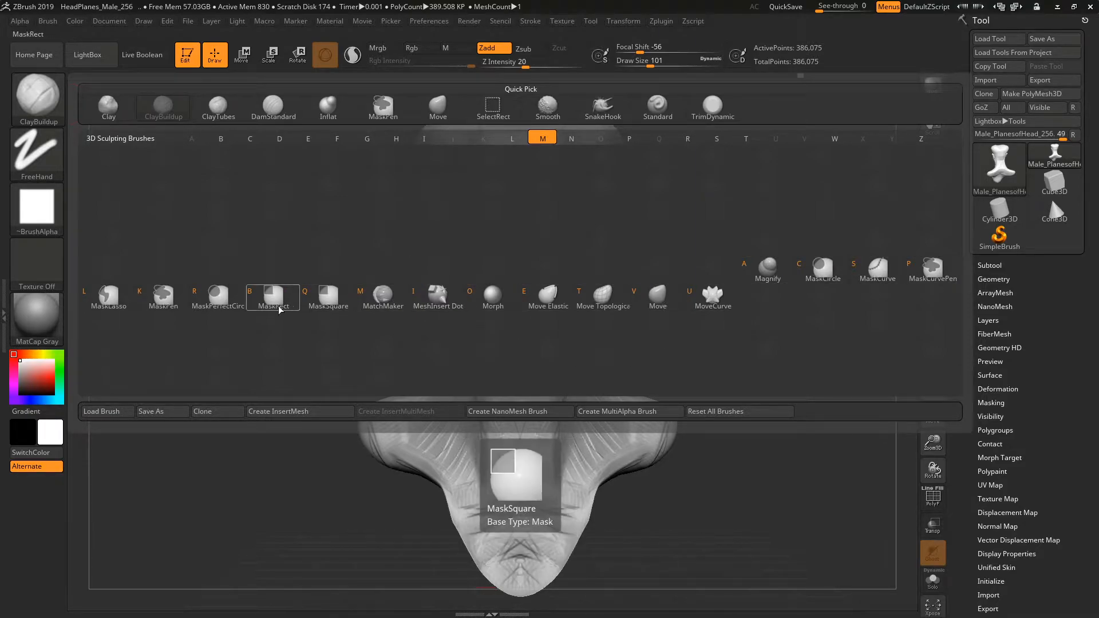
{"action": "left_click", "coordinate": [50, 107]}
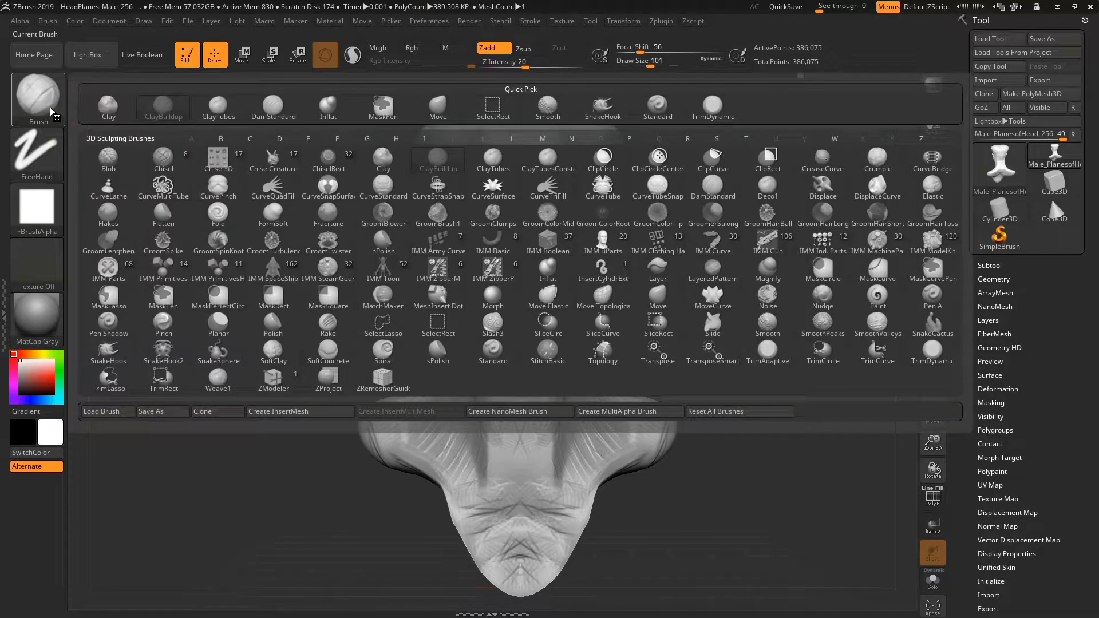
{"action": "key", "text": "i"}
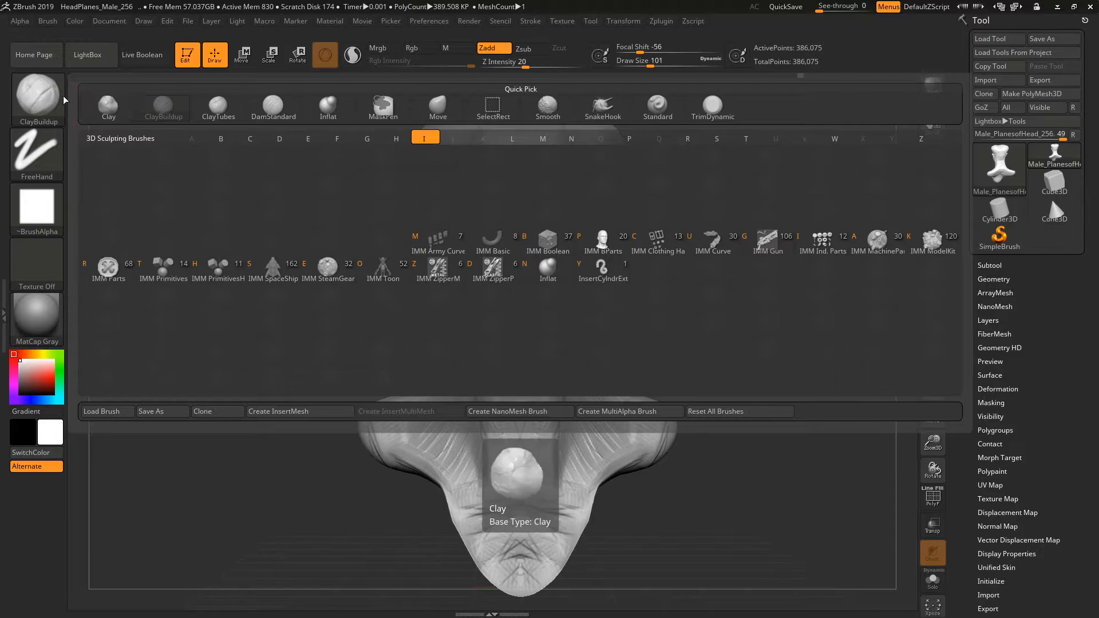
{"action": "left_click_drag", "start_coordinate": [284, 382], "coordinate": [243, 334]}
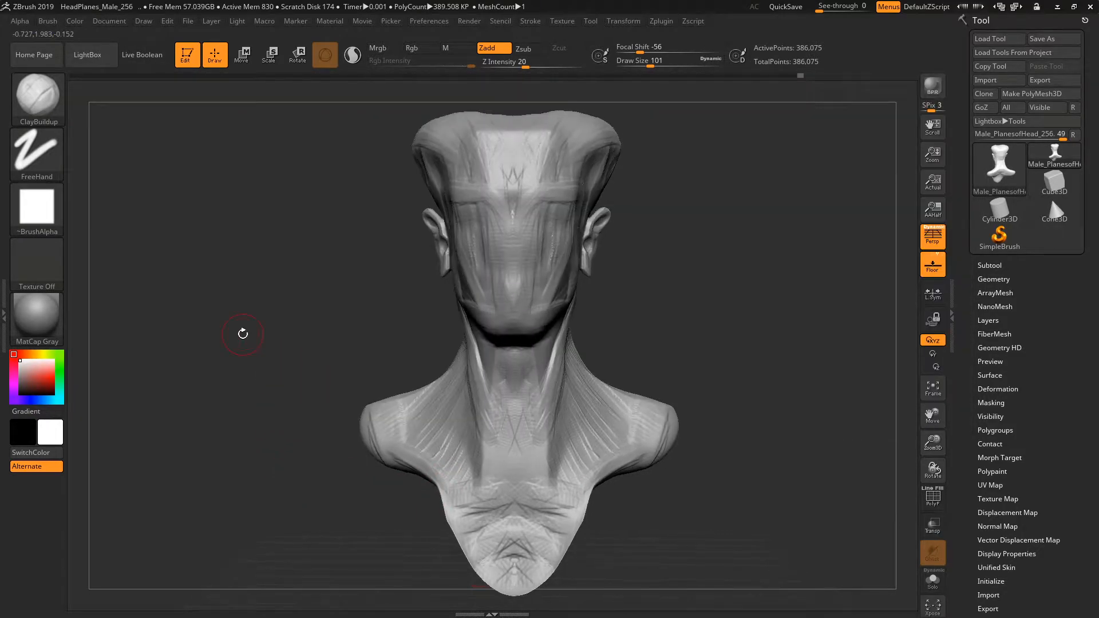
Try a winding FreeHand ClayBuildup stroke down the forehead and face with the draw size at 49.
{"action": "left_click", "coordinate": [46, 167]}
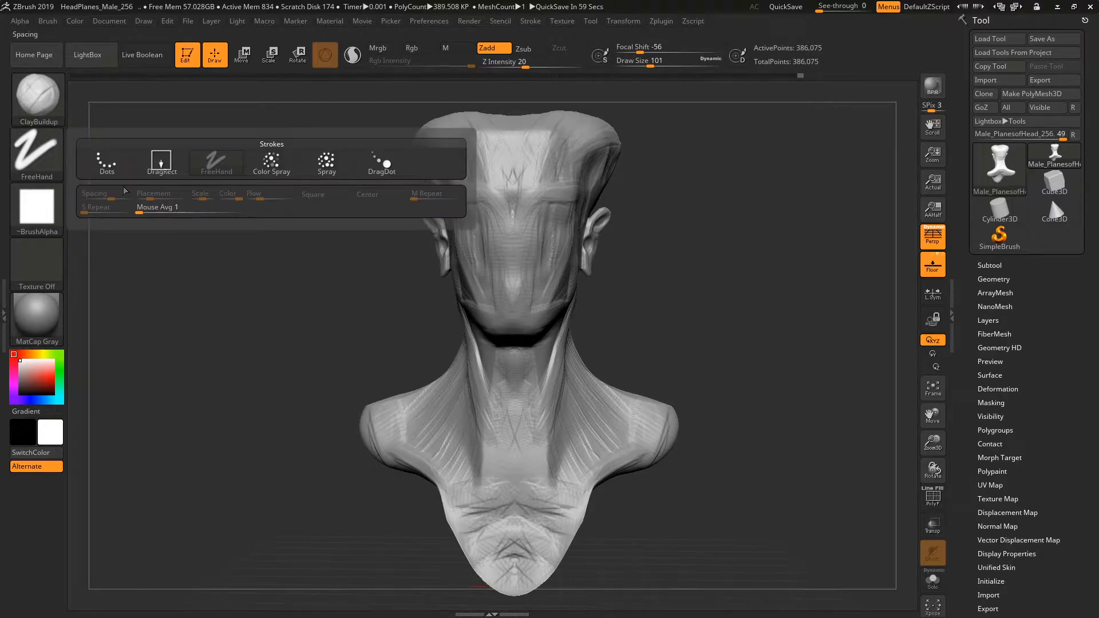
{"action": "left_click", "coordinate": [209, 172]}
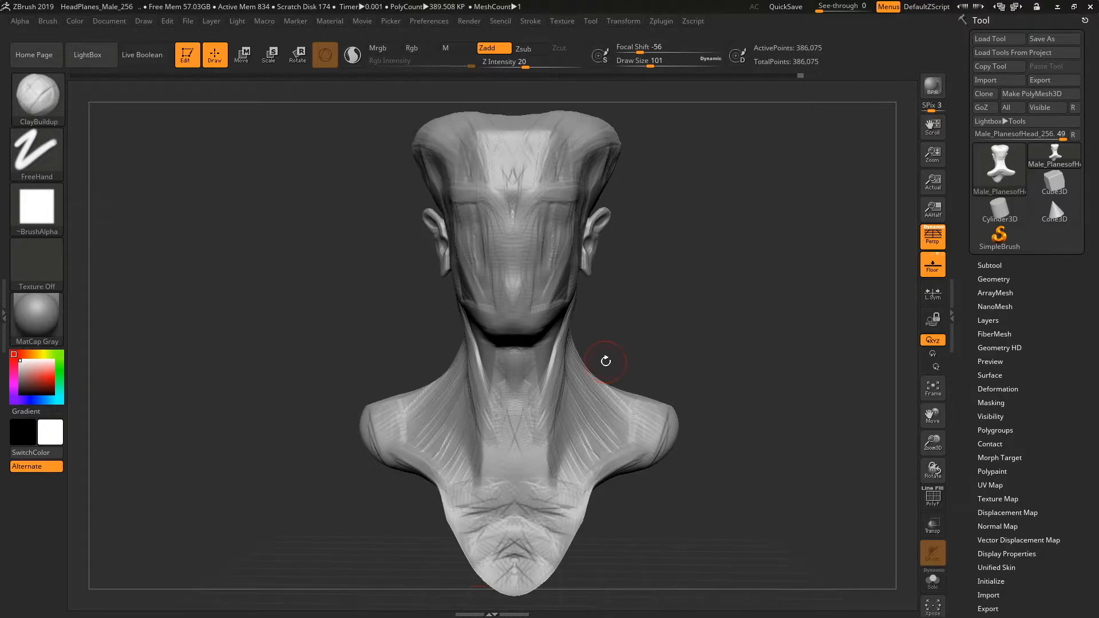
{"action": "key", "text": "space"}
{"action": "mouse_move", "coordinate": [778, 283]}
{"action": "left_mouse_down"}
{"action": "mouse_move", "coordinate": [825, 293]}
{"action": "mouse_move", "coordinate": [765, 320]}
{"action": "left_mouse_up"}
{"action": "left_click", "coordinate": [788, 285]}
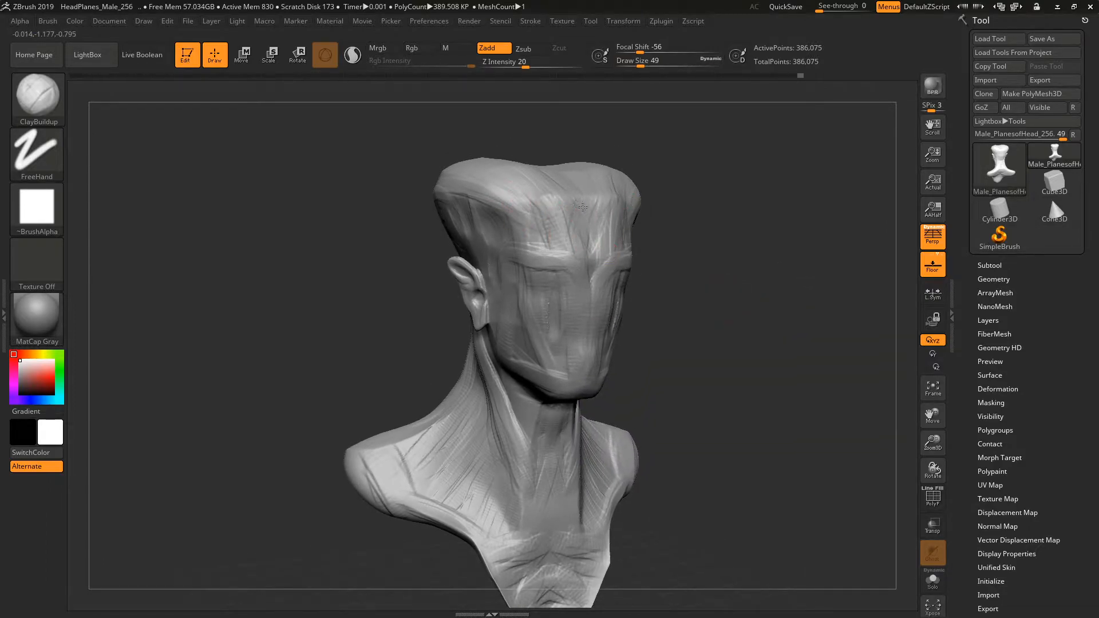
{"action": "mouse_move", "coordinate": [553, 243]}
{"action": "left_mouse_down"}
{"action": "mouse_move", "coordinate": [543, 319]}
{"action": "mouse_move", "coordinate": [559, 377]}
{"action": "left_mouse_up"}
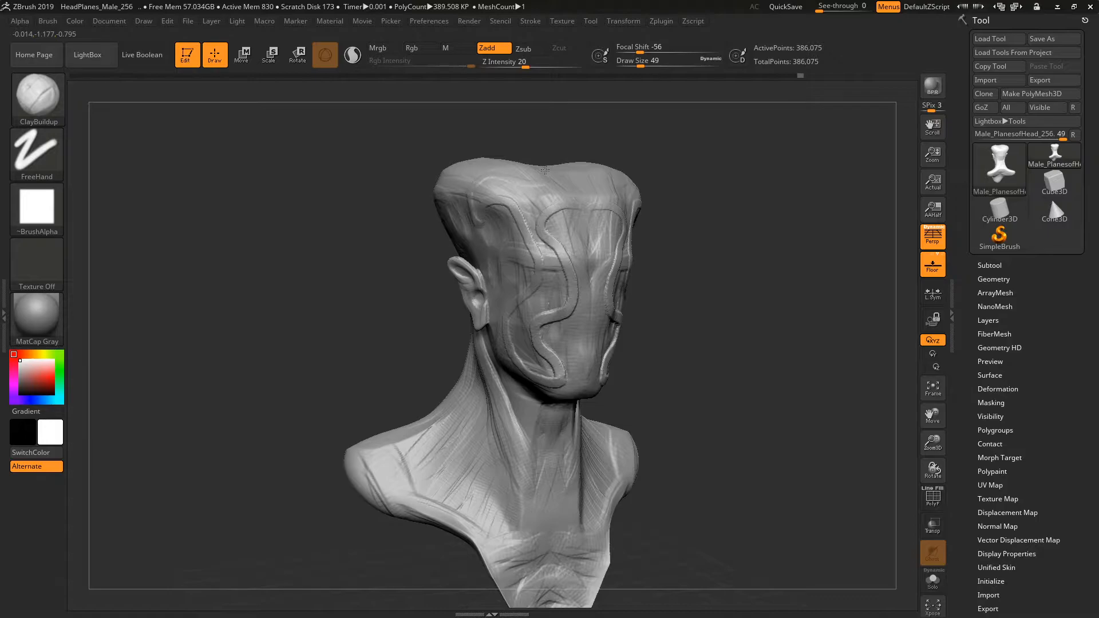
{"action": "left_click_drag", "start_coordinate": [732, 179], "coordinate": [645, 221], "text": "shift"}
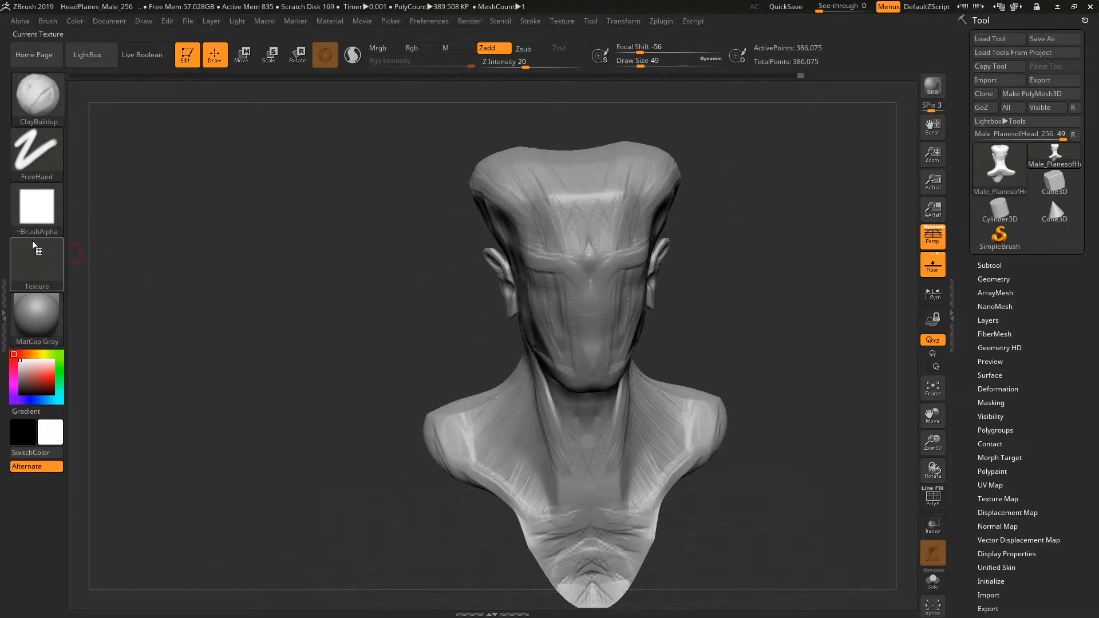
Switch the stroke type to DragRect and set the draw size to 182.
{"action": "left_click", "coordinate": [47, 164]}
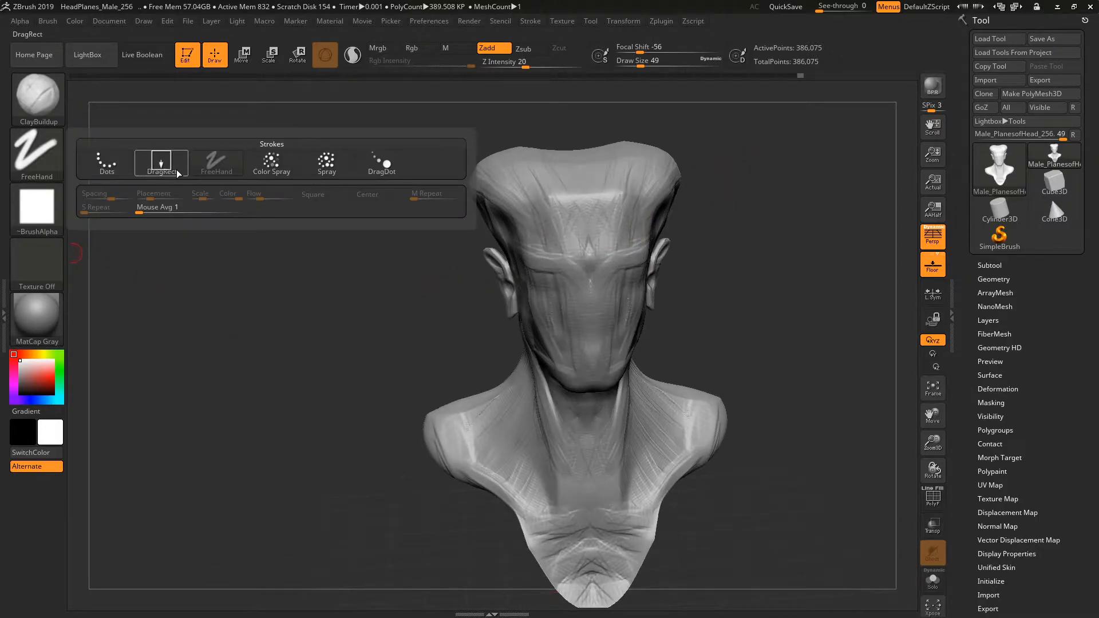
{"action": "left_click", "coordinate": [160, 165]}
{"action": "key", "text": "space"}
{"action": "mouse_move", "coordinate": [402, 263]}
{"action": "left_mouse_down"}
{"action": "mouse_move", "coordinate": [423, 263]}
{"action": "mouse_move", "coordinate": [463, 300]}
{"action": "mouse_move", "coordinate": [743, 344]}
{"action": "mouse_move", "coordinate": [862, 337]}
{"action": "mouse_move", "coordinate": [828, 384]}
{"action": "left_mouse_up"}
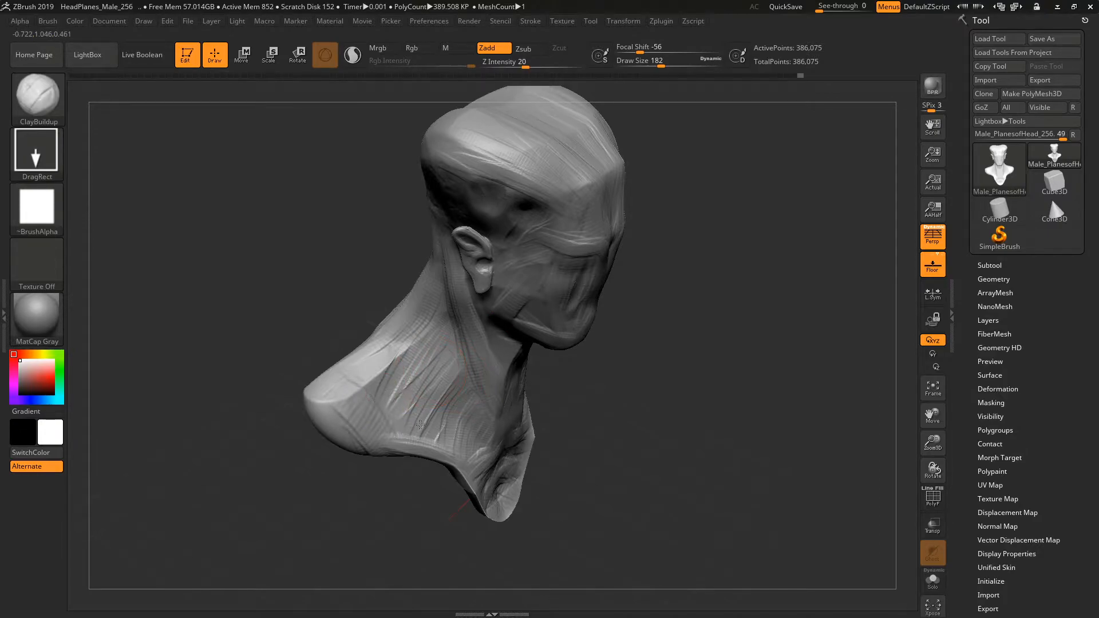
Try DragRect ClayBuildup stamps on the side of the neck and shoulder, and undo the last two changes.
{"action": "left_click_drag", "start_coordinate": [432, 425], "coordinate": [465, 381]}
{"action": "mouse_move", "coordinate": [553, 449]}
{"action": "left_mouse_down"}
{"action": "mouse_move", "coordinate": [620, 424]}
{"action": "mouse_move", "coordinate": [565, 380]}
{"action": "left_mouse_up"}
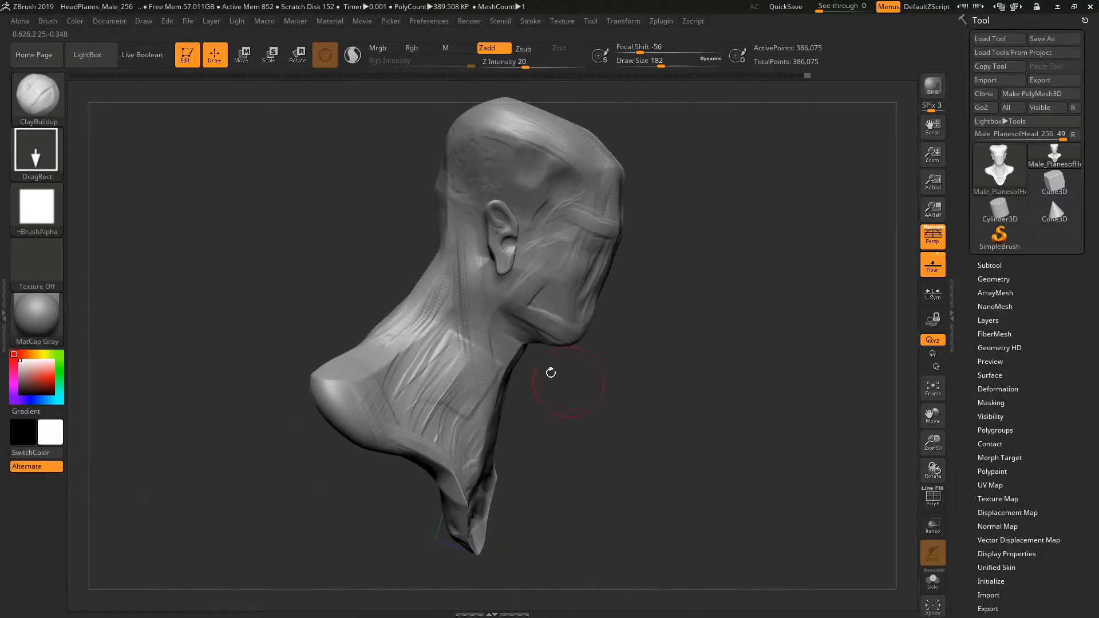
{"action": "mouse_move", "coordinate": [439, 351]}
{"action": "left_mouse_down"}
{"action": "mouse_move", "coordinate": [456, 309]}
{"action": "mouse_move", "coordinate": [424, 328]}
{"action": "left_mouse_up"}
{"action": "mouse_move", "coordinate": [633, 383]}
{"action": "left_mouse_down"}
{"action": "mouse_move", "coordinate": [672, 387]}
{"action": "mouse_move", "coordinate": [280, 264]}
{"action": "left_mouse_up"}
{"action": "key", "text": "ctrl+z"}
{"action": "key", "text": "ctrl+z"}
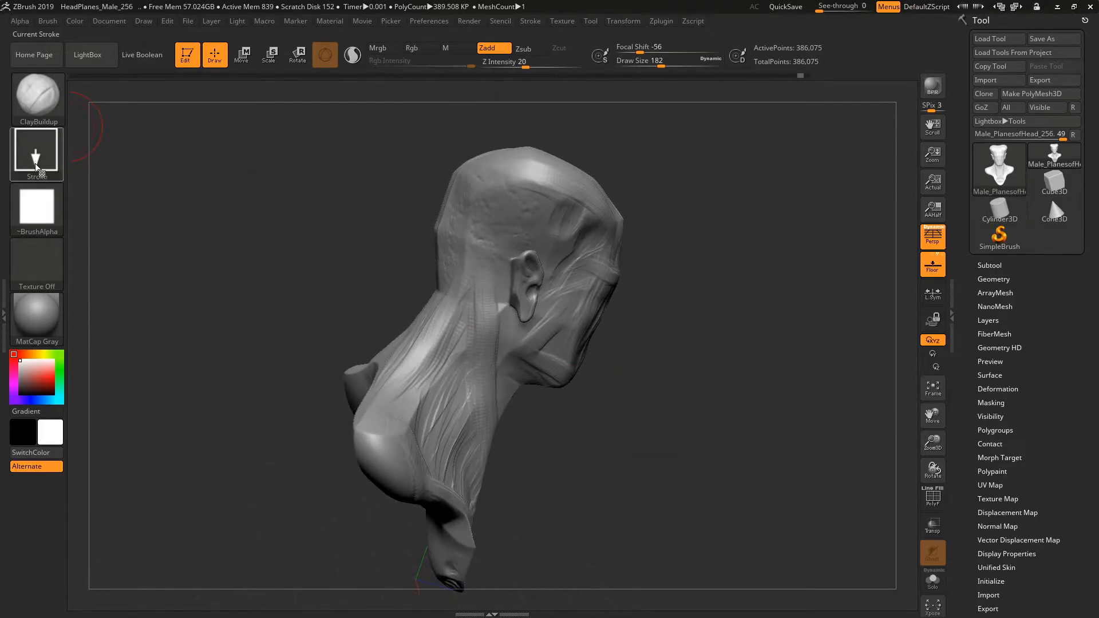
Assign Alpha 07 to the brush and stamp its bumpy pattern on the back of the head.
{"action": "left_click", "coordinate": [36, 207]}
{"action": "left_click", "coordinate": [491, 263]}
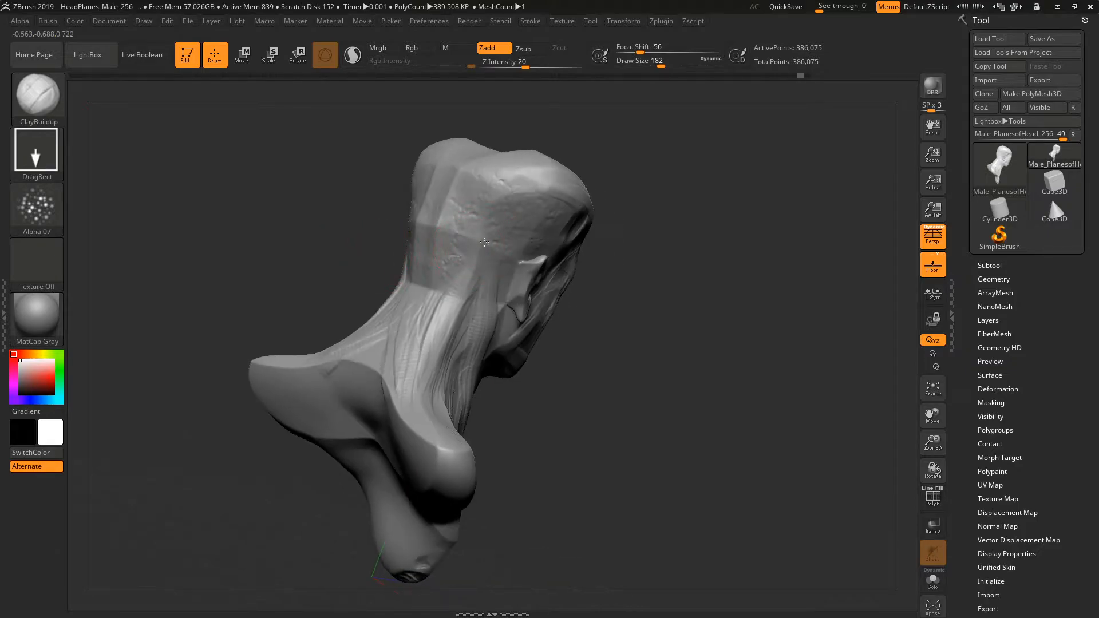
{"action": "left_click_drag", "start_coordinate": [442, 253], "coordinate": [474, 203]}
{"action": "left_click", "coordinate": [37, 215]}
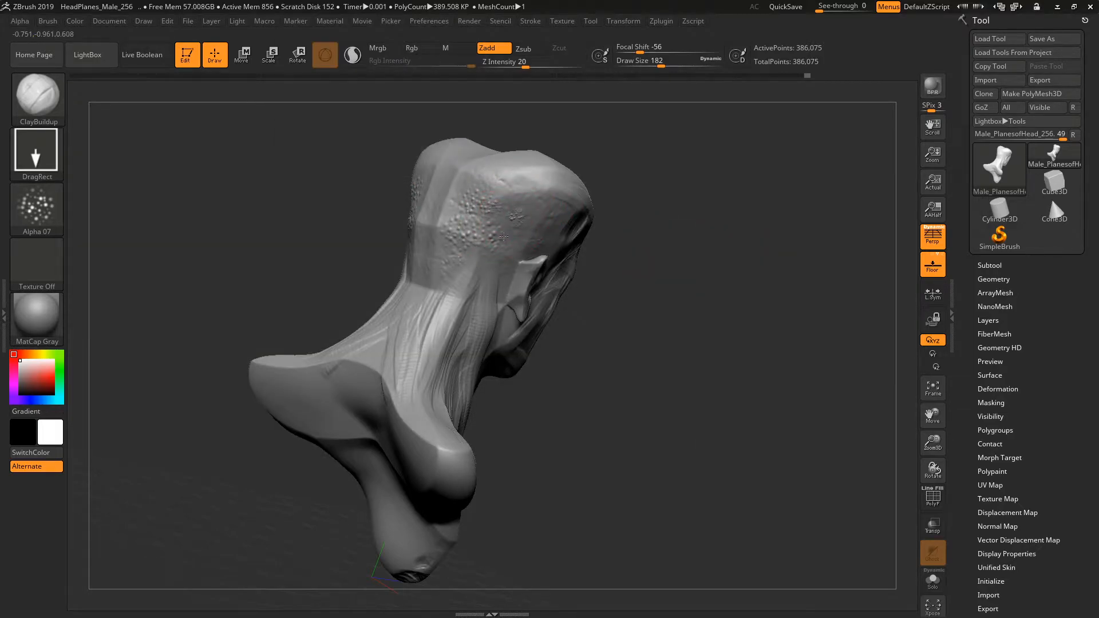
Switch the stroke type to FreeHand, try an Alpha 07 stroke on the back of the head, and undo it.
{"action": "left_click", "coordinate": [40, 155]}
{"action": "left_click", "coordinate": [214, 169]}
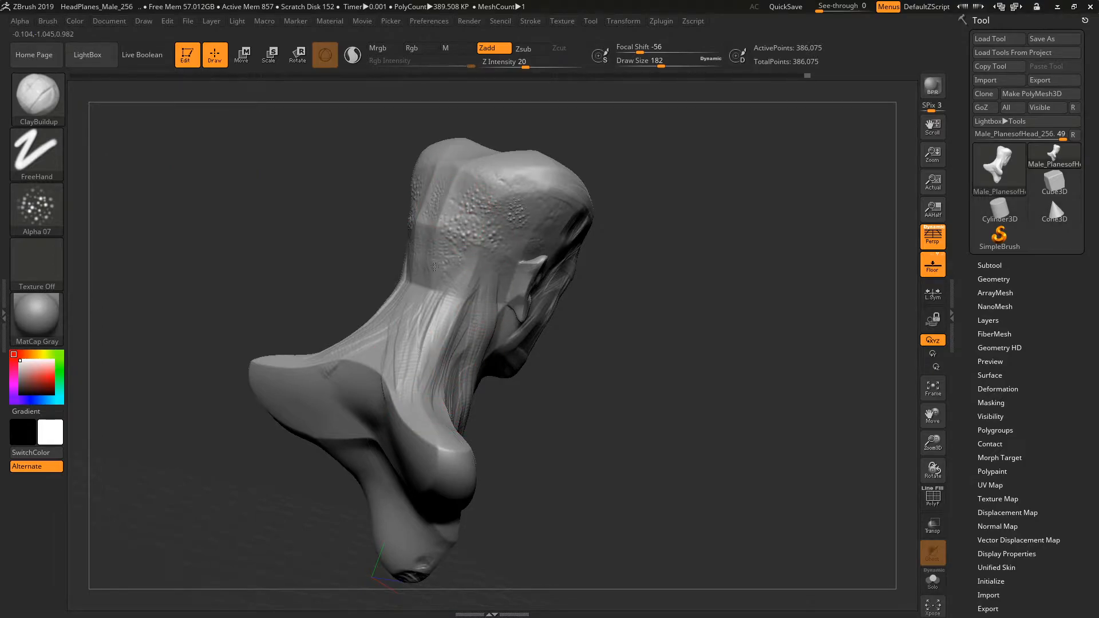
{"action": "mouse_move", "coordinate": [649, 180]}
{"action": "left_mouse_down"}
{"action": "mouse_move", "coordinate": [535, 209]}
{"action": "mouse_move", "coordinate": [658, 200]}
{"action": "mouse_move", "coordinate": [750, 169]}
{"action": "left_mouse_up"}
{"action": "key", "text": "ctrl"}
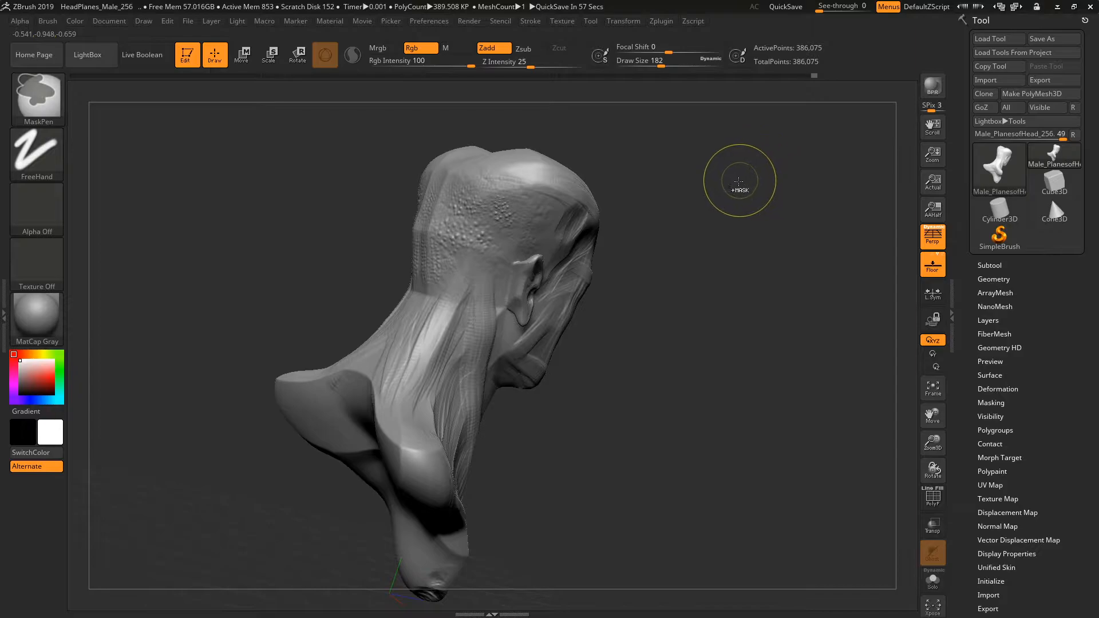
{"action": "key", "text": "ctrl+z"}
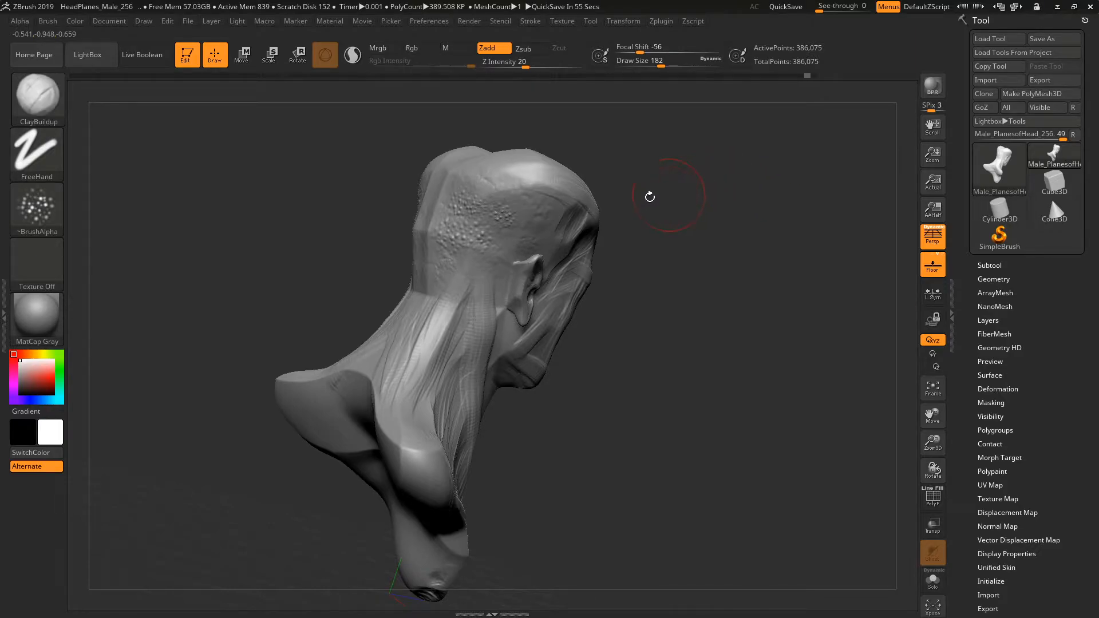
Preview Texture 12 in the texture library and assign Alpha 28 to the ClayBuildup brush.
{"action": "left_click", "coordinate": [40, 270]}
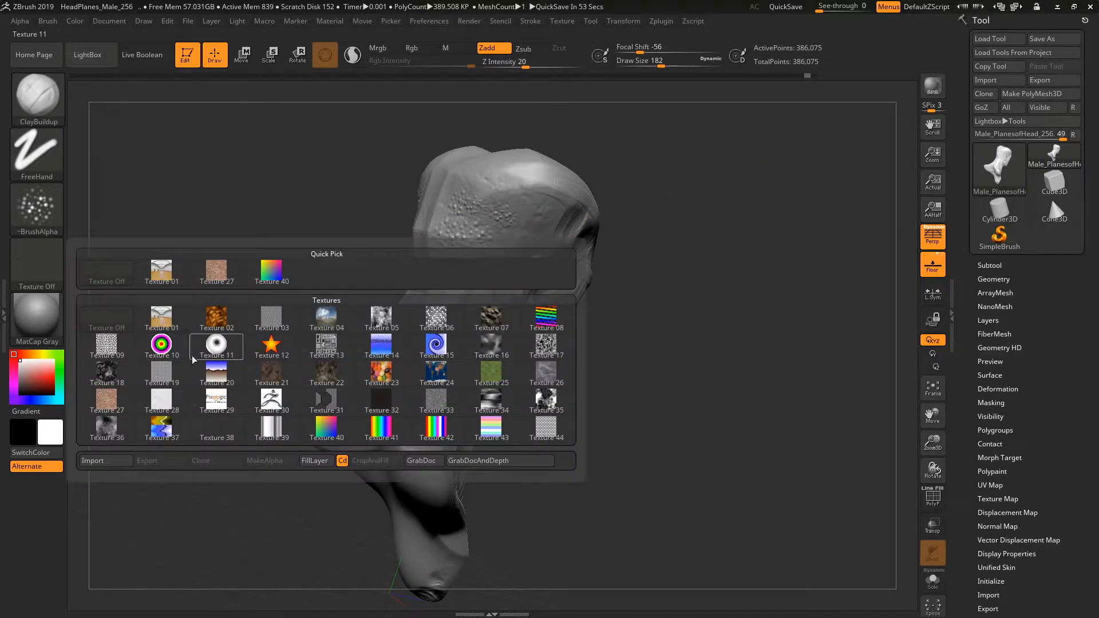
{"action": "mouse_move", "coordinate": [251, 346]}
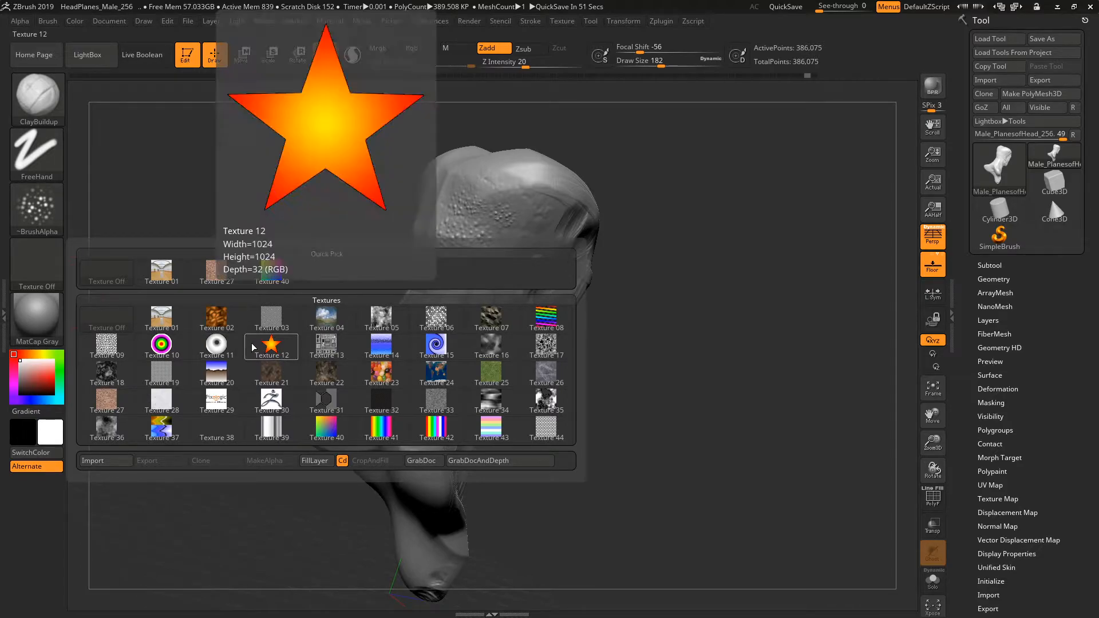
{"action": "left_click_drag", "start_coordinate": [378, 176], "coordinate": [419, 259]}
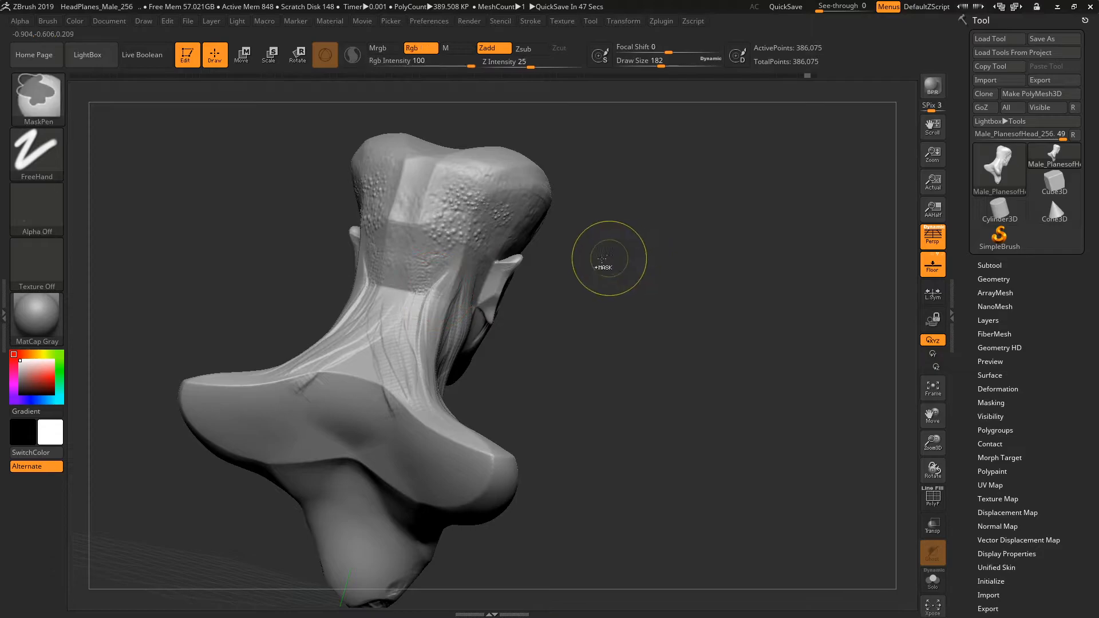
{"action": "left_click", "coordinate": [29, 212]}
{"action": "left_click", "coordinate": [429, 331]}
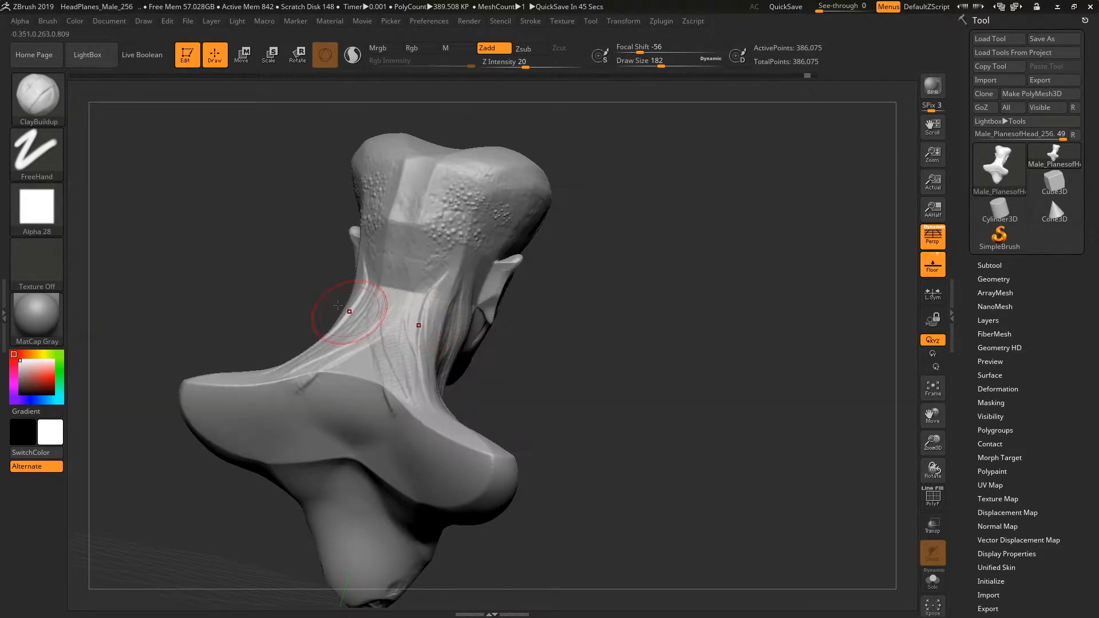
Try the Outline material and the Droplet material on the bust, viewing each from different angles.
{"action": "left_click_drag", "start_coordinate": [380, 306], "coordinate": [233, 290]}
{"action": "left_click", "coordinate": [35, 325]}
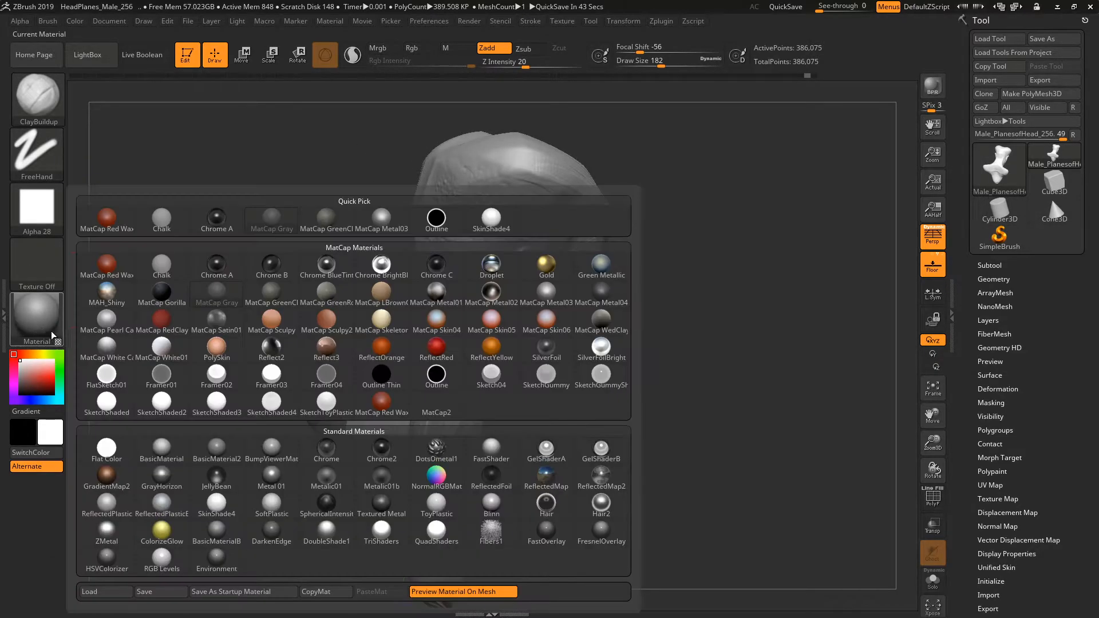
{"action": "mouse_move", "coordinate": [200, 332]}
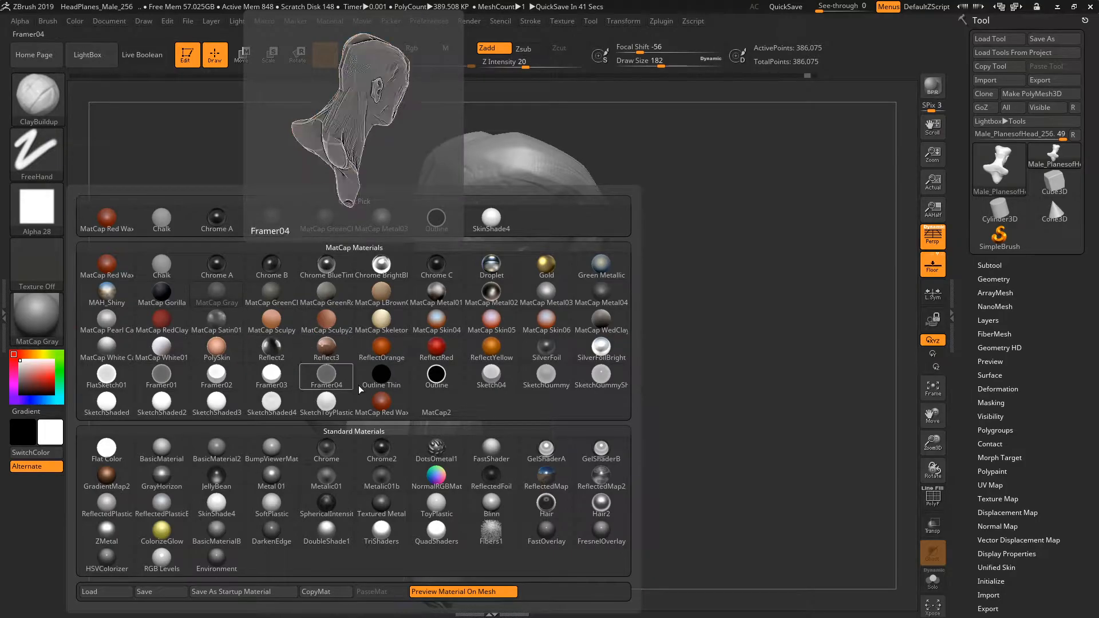
{"action": "left_click", "coordinate": [436, 375]}
{"action": "left_click_drag", "start_coordinate": [300, 326], "coordinate": [100, 317]}
{"action": "left_click", "coordinate": [36, 316]}
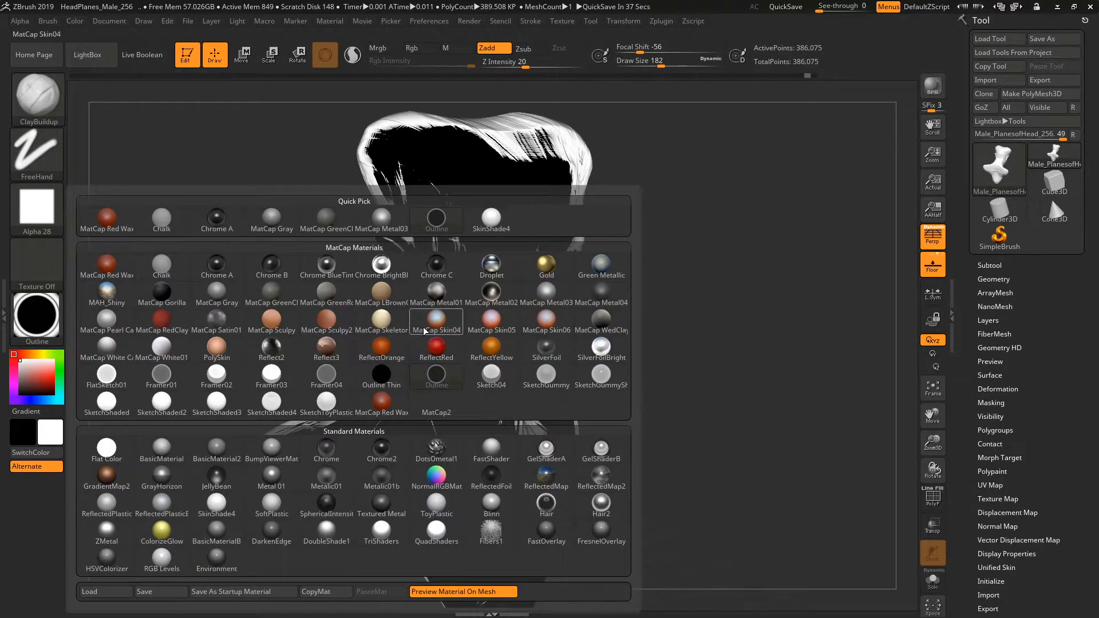
{"action": "left_click", "coordinate": [491, 264]}
{"action": "left_click_drag", "start_coordinate": [294, 289], "coordinate": [170, 284]}
Return the bust's material to MatCap Gray.
{"action": "left_click", "coordinate": [46, 322]}
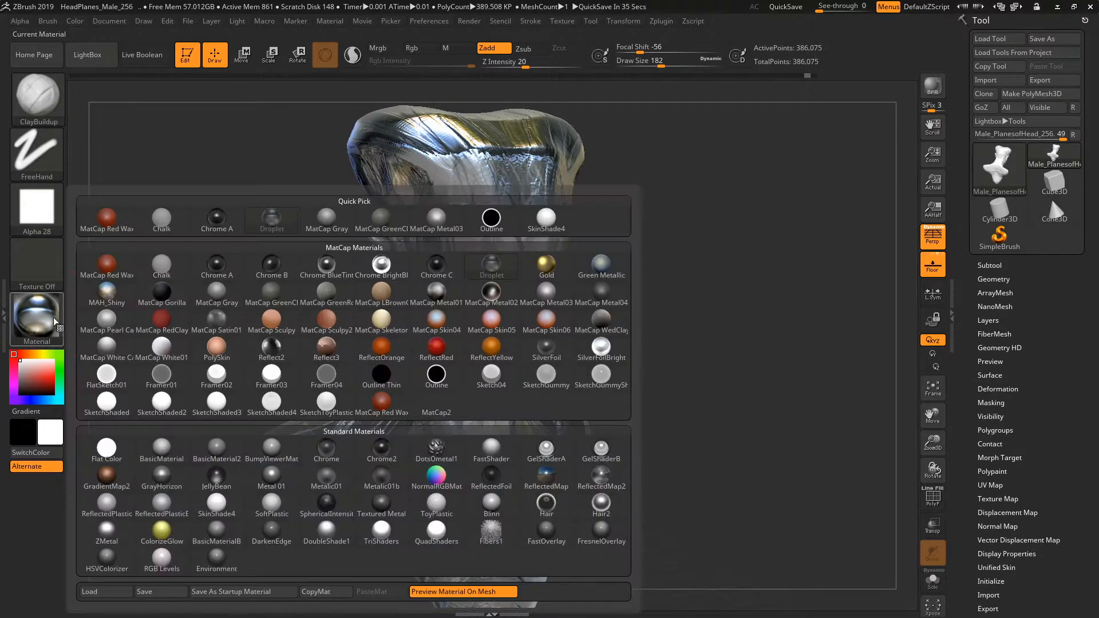
{"action": "left_click", "coordinate": [229, 302]}
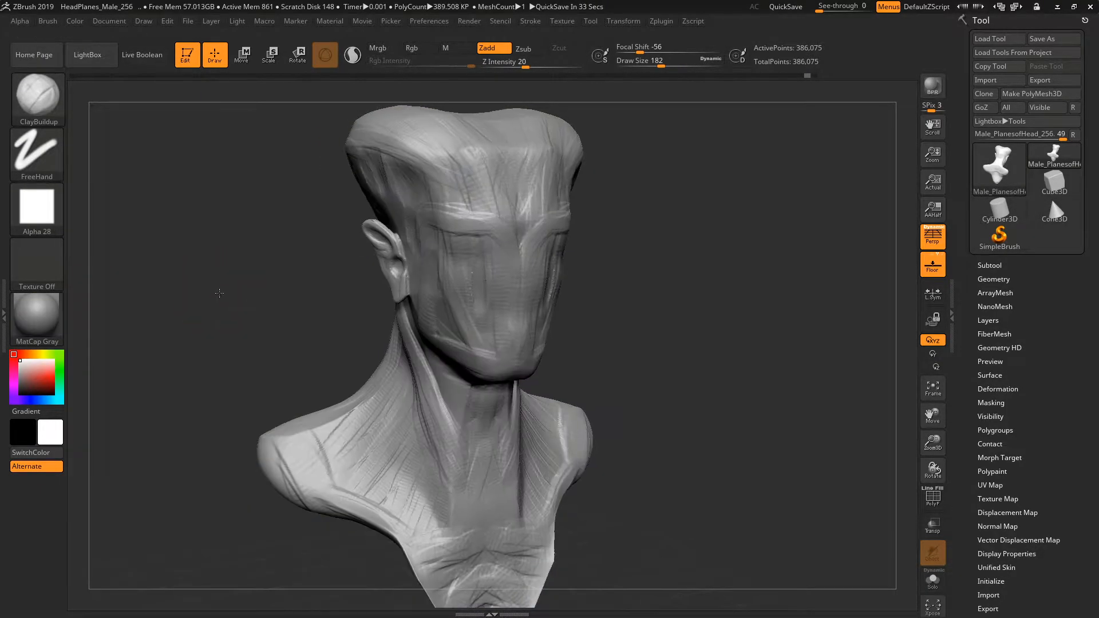
{"action": "left_click_drag", "start_coordinate": [189, 281], "coordinate": [97, 275]}
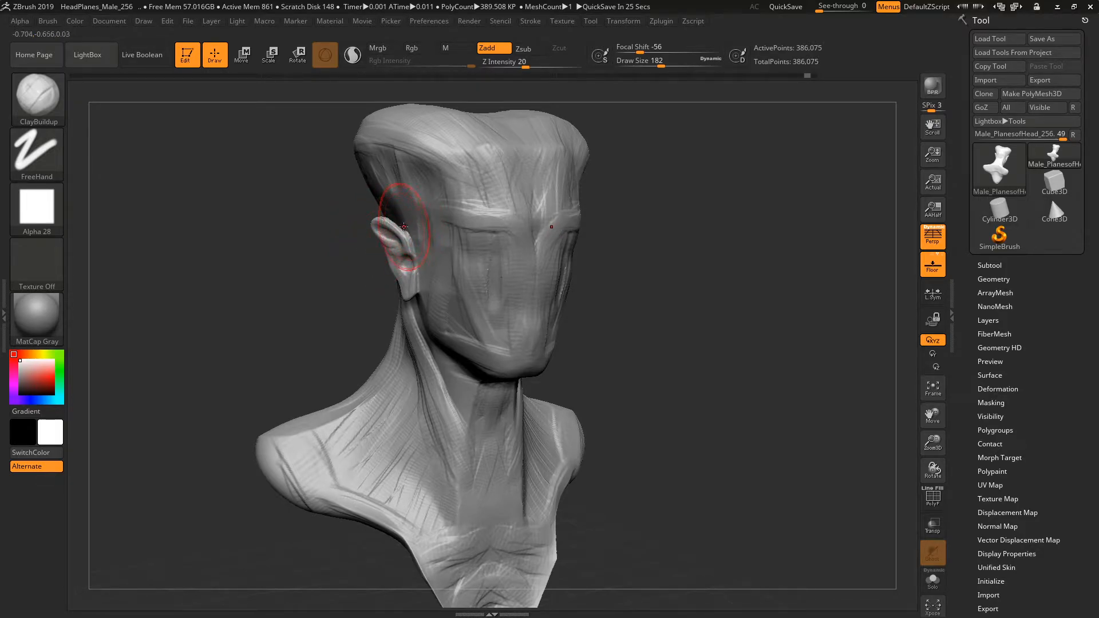
{"action": "left_click_drag", "start_coordinate": [283, 303], "coordinate": [327, 285]}
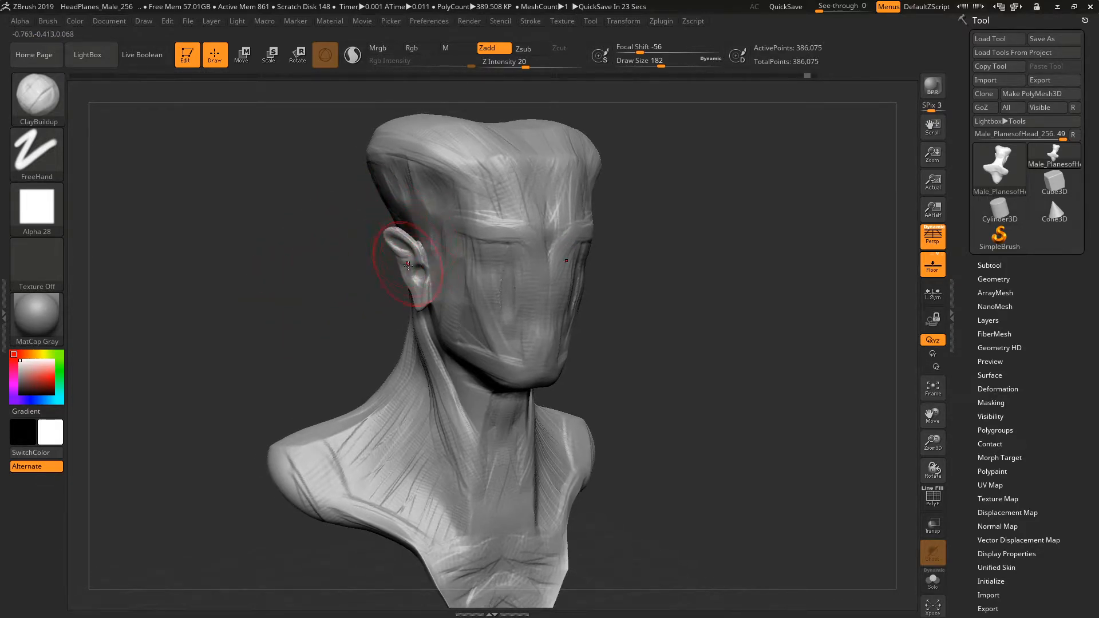
Try the ReflectOrange and MatCap Satin01 materials on the bust.
{"action": "left_click", "coordinate": [32, 334]}
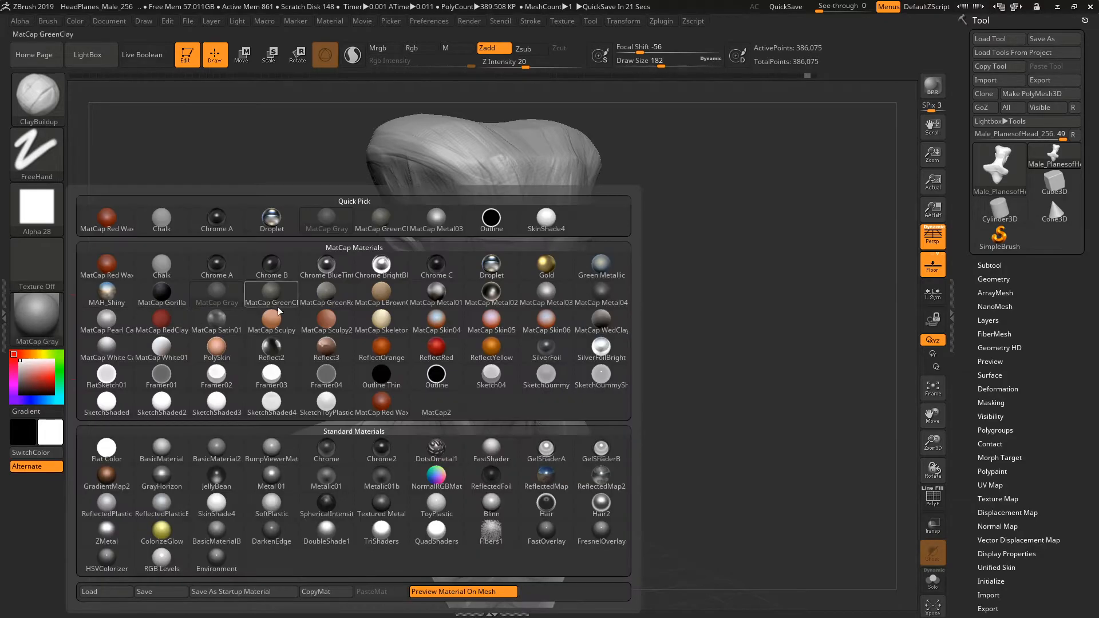
{"action": "left_click", "coordinate": [372, 352]}
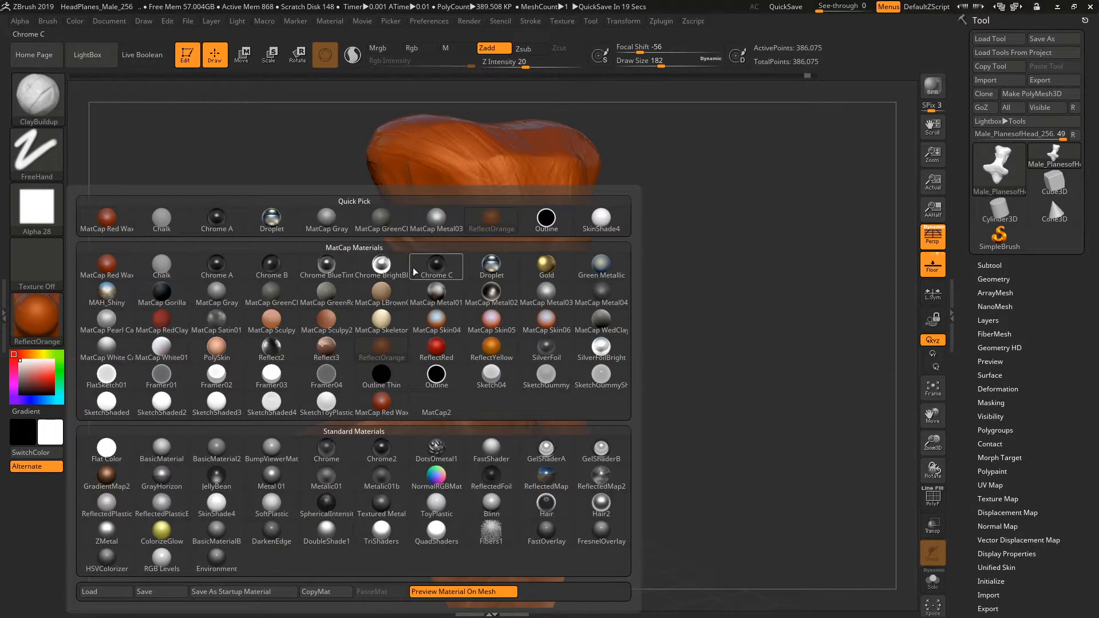
{"action": "left_click", "coordinate": [17, 326]}
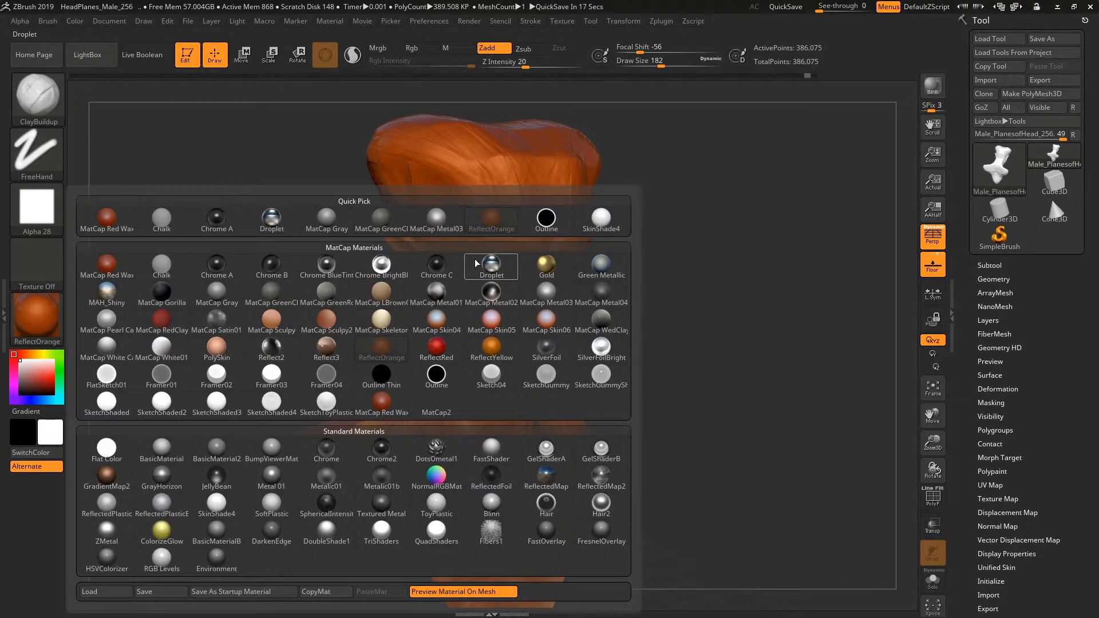
{"action": "left_click", "coordinate": [196, 324]}
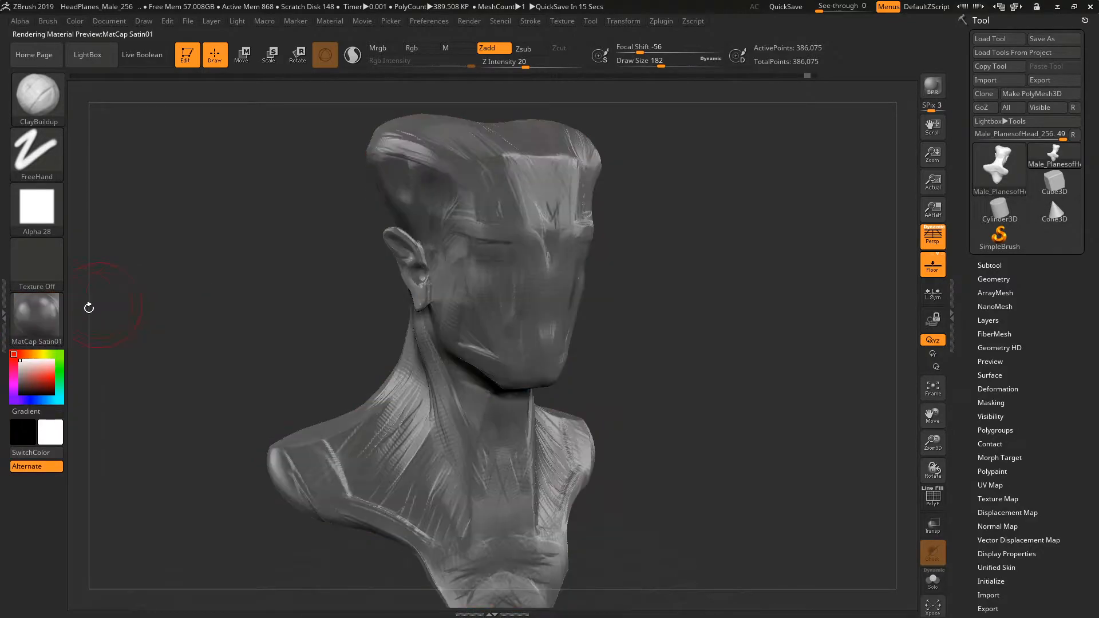
Switch the bust's material back to MatCap Gray.
{"action": "left_click", "coordinate": [36, 317]}
{"action": "left_click", "coordinate": [221, 295]}
{"action": "left_click_drag", "start_coordinate": [277, 273], "coordinate": [274, 268], "text": "shift"}
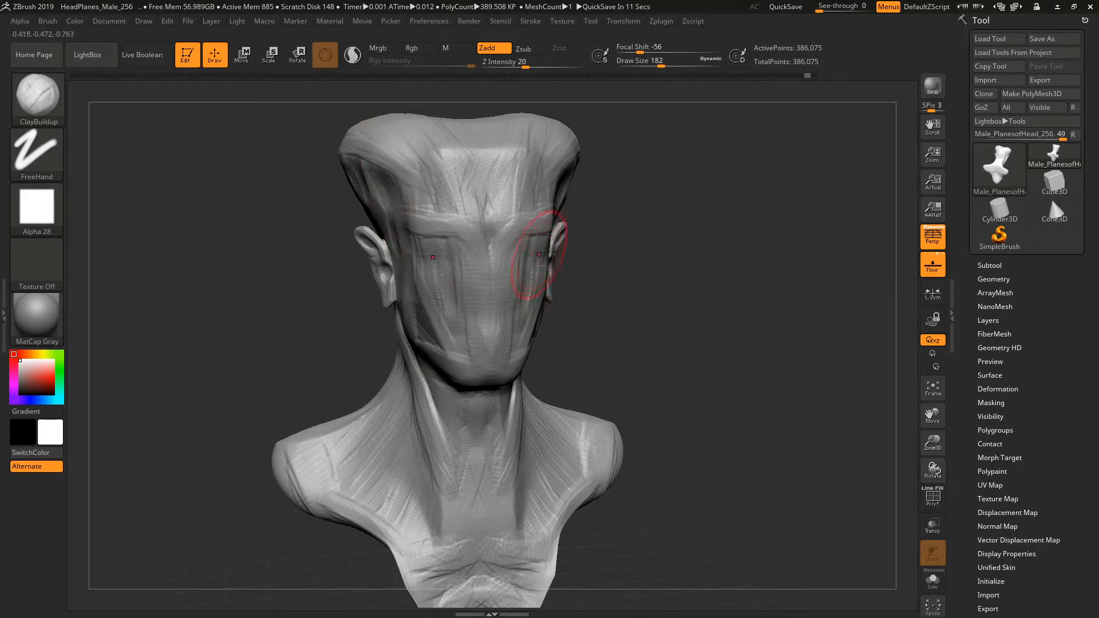
{"action": "left_click_drag", "start_coordinate": [573, 144], "coordinate": [554, 183], "text": "alt"}
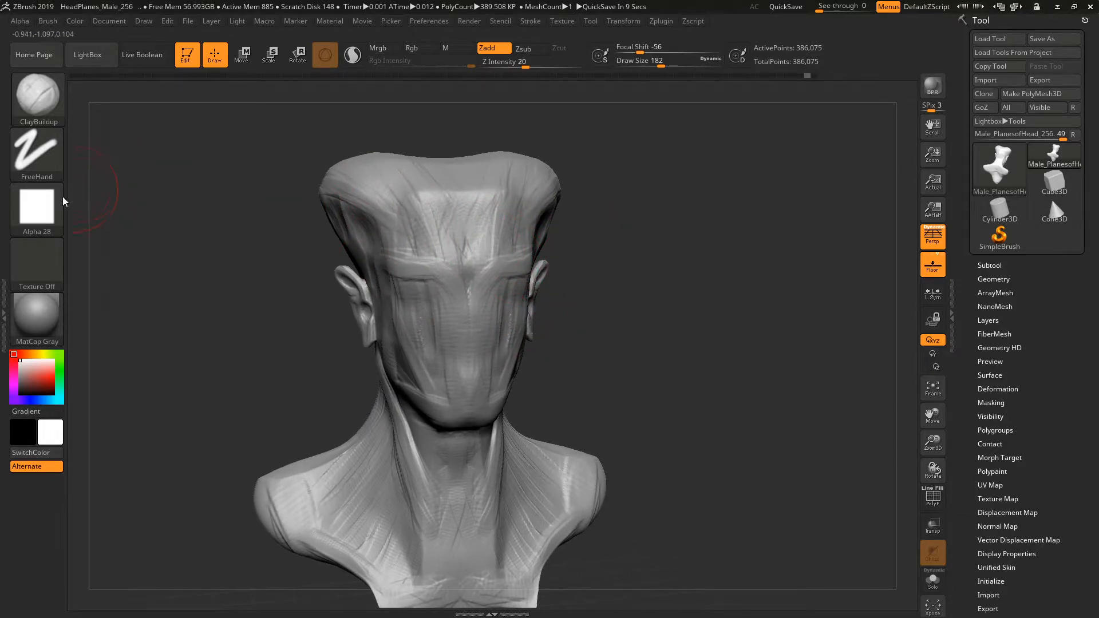
{"action": "left_click", "coordinate": [28, 366]}
{"action": "mouse_move", "coordinate": [28, 366]}
{"action": "left_mouse_down"}
{"action": "mouse_move", "coordinate": [32, 384]}
{"action": "mouse_move", "coordinate": [20, 360]}
{"action": "left_mouse_up"}
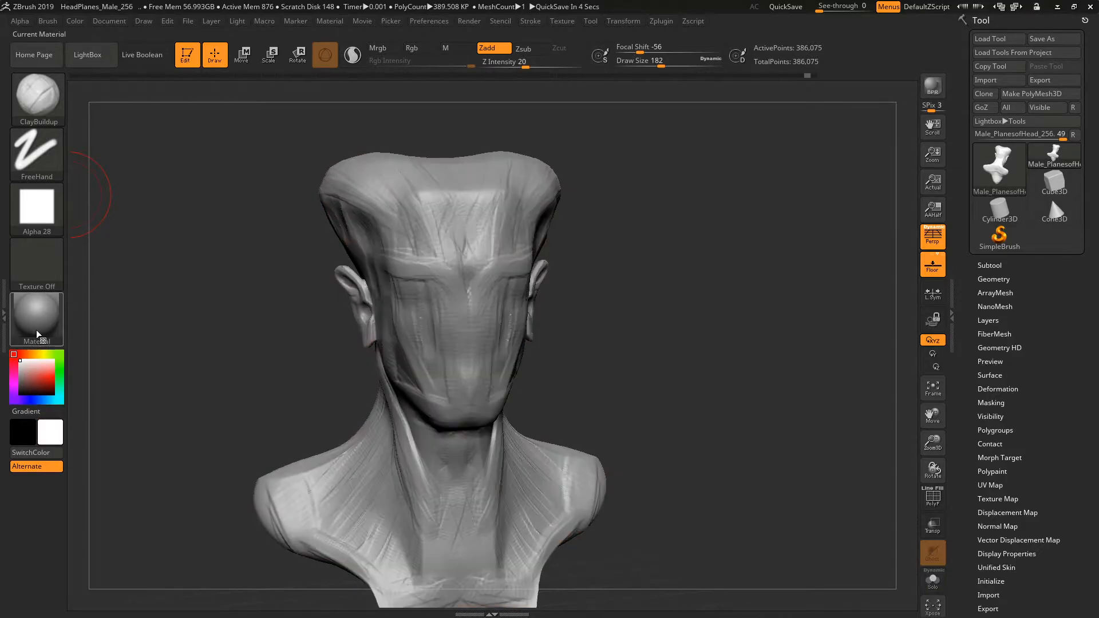
Try the MatCap Red Wax material on the bust and return to MatCap Gray.
{"action": "left_click", "coordinate": [49, 302]}
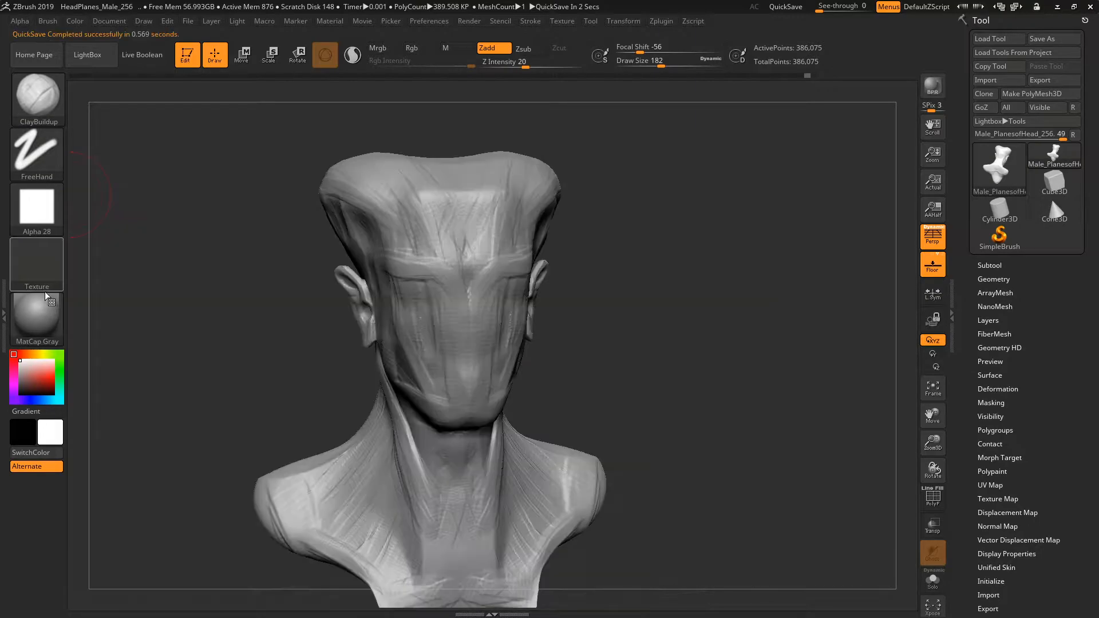
{"action": "left_click", "coordinate": [47, 308]}
{"action": "left_click", "coordinate": [98, 262]}
{"action": "left_click_drag", "start_coordinate": [92, 272], "coordinate": [113, 294]}
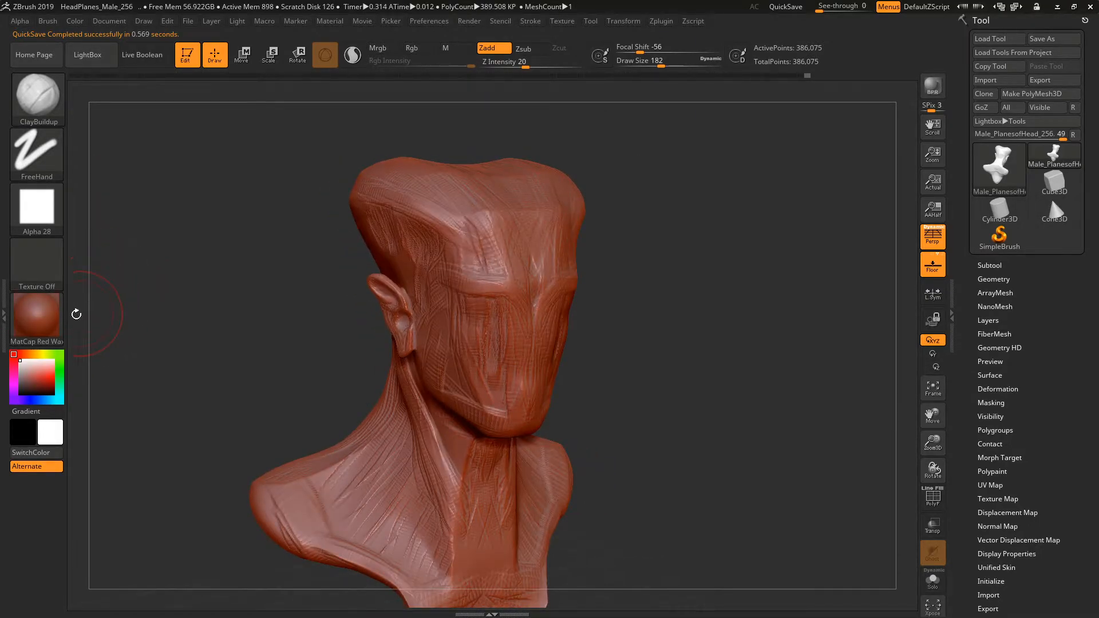
{"action": "left_click", "coordinate": [32, 341]}
{"action": "left_click", "coordinate": [220, 294]}
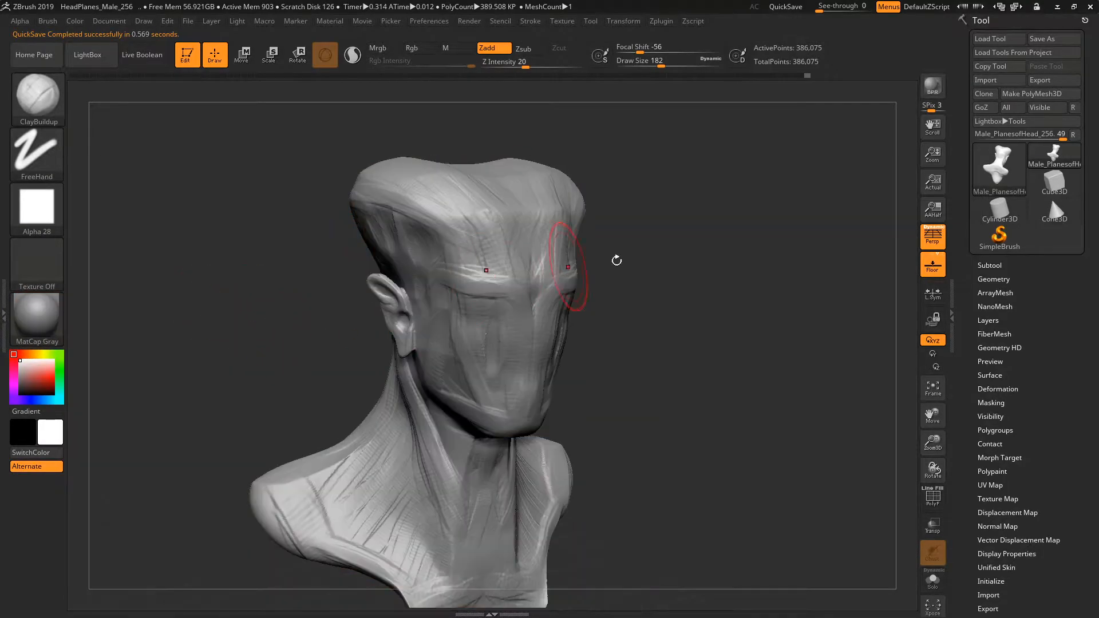
Pan, zoom and rotate the view until the whole bust fits on the canvas.
{"action": "left_click_drag", "start_coordinate": [934, 417], "coordinate": [932, 336]}
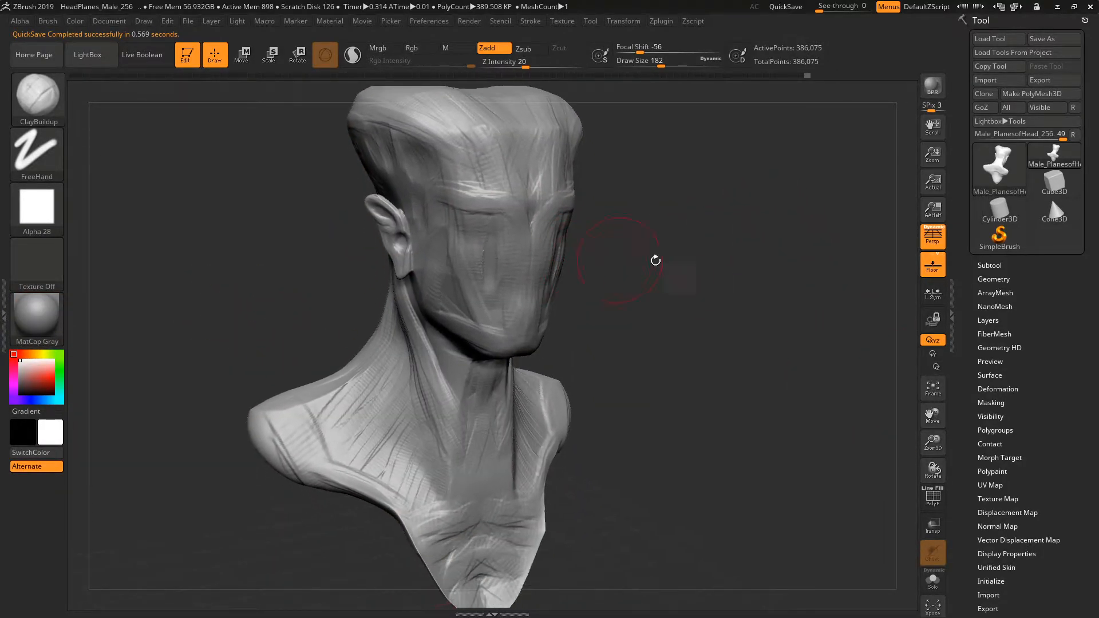
{"action": "left_click_drag", "start_coordinate": [935, 442], "coordinate": [932, 425]}
{"action": "left_click_drag", "start_coordinate": [611, 332], "coordinate": [632, 351]}
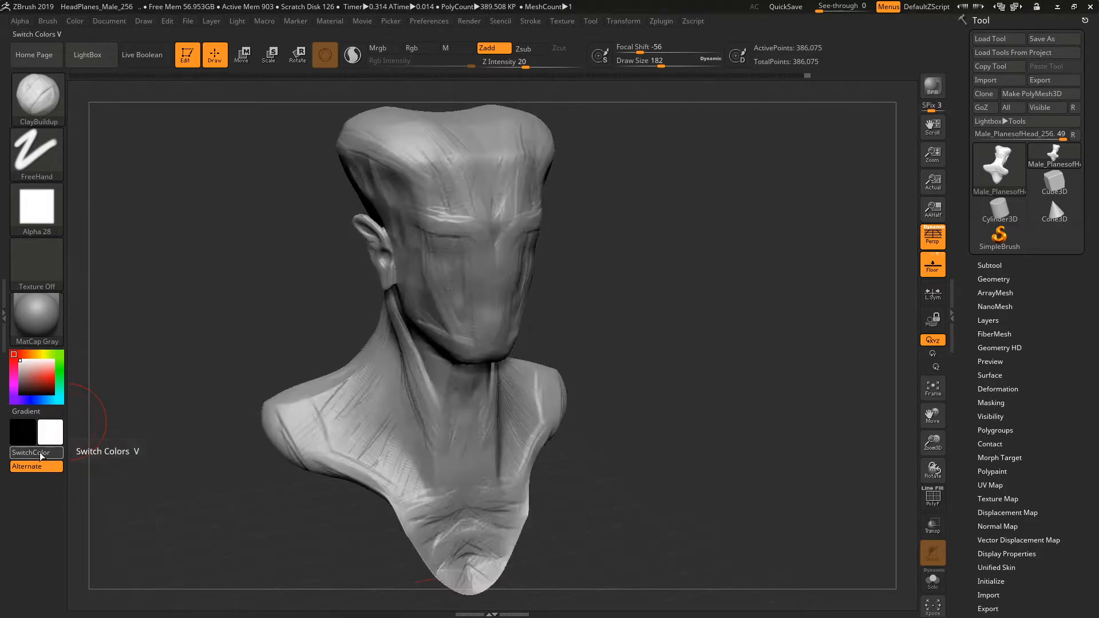
{"action": "left_click_drag", "start_coordinate": [229, 327], "coordinate": [243, 304]}
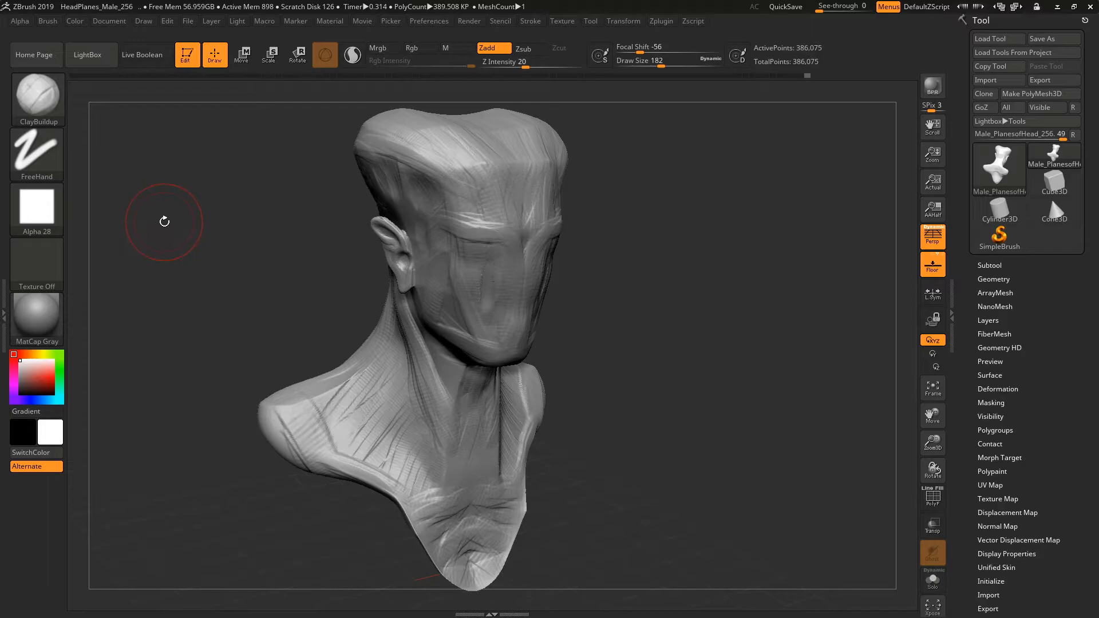
Show and collapse the side tray holding the Brush palette, and hide and restore the tray holding the Tool palette.
{"action": "left_click", "coordinate": [4, 314]}
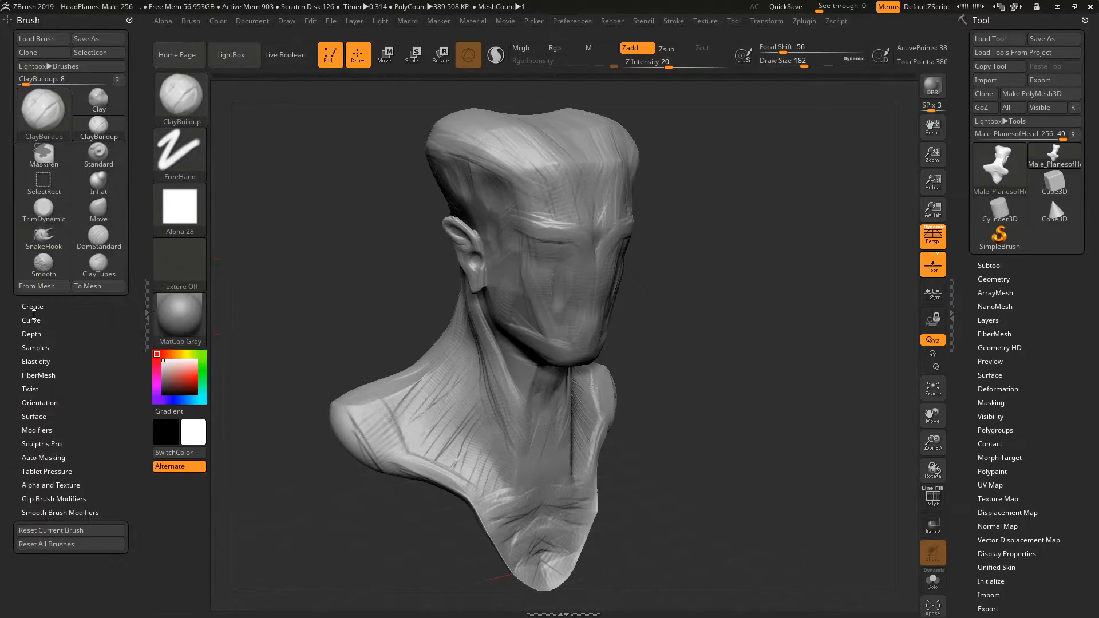
{"action": "double_click", "coordinate": [147, 313]}
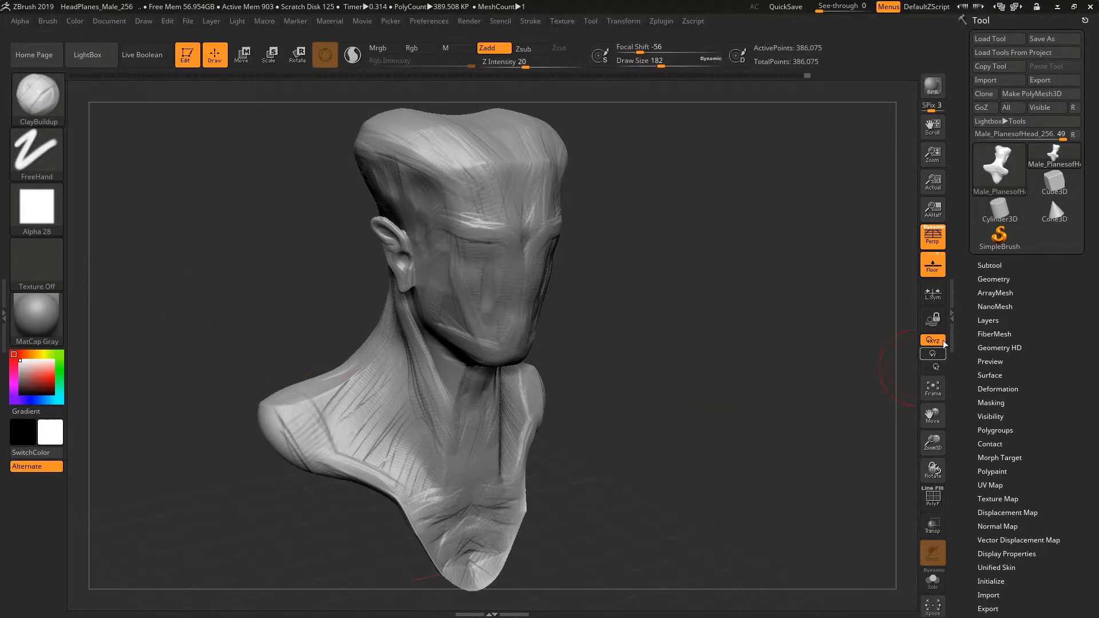
{"action": "double_click", "coordinate": [954, 314]}
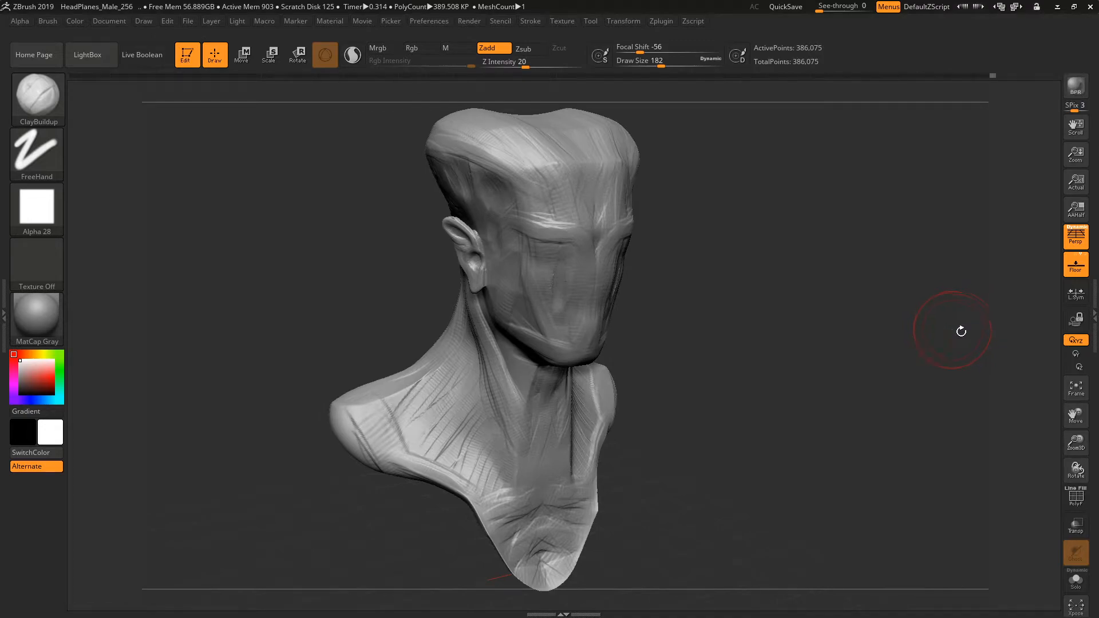
{"action": "double_click", "coordinate": [1090, 319]}
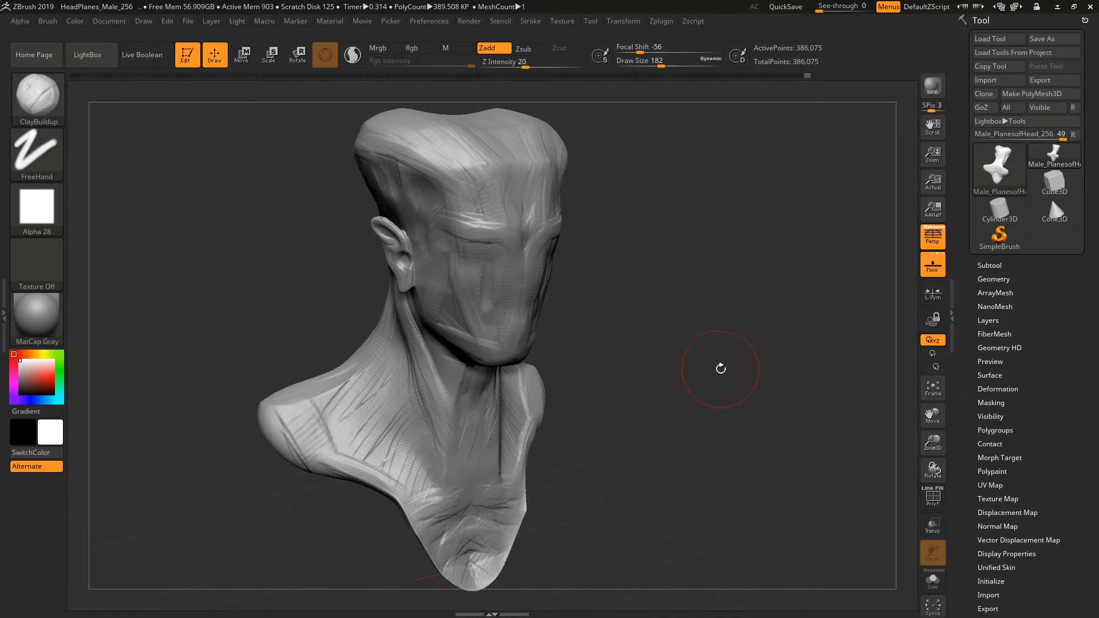
{"action": "double_click", "coordinate": [953, 310]}
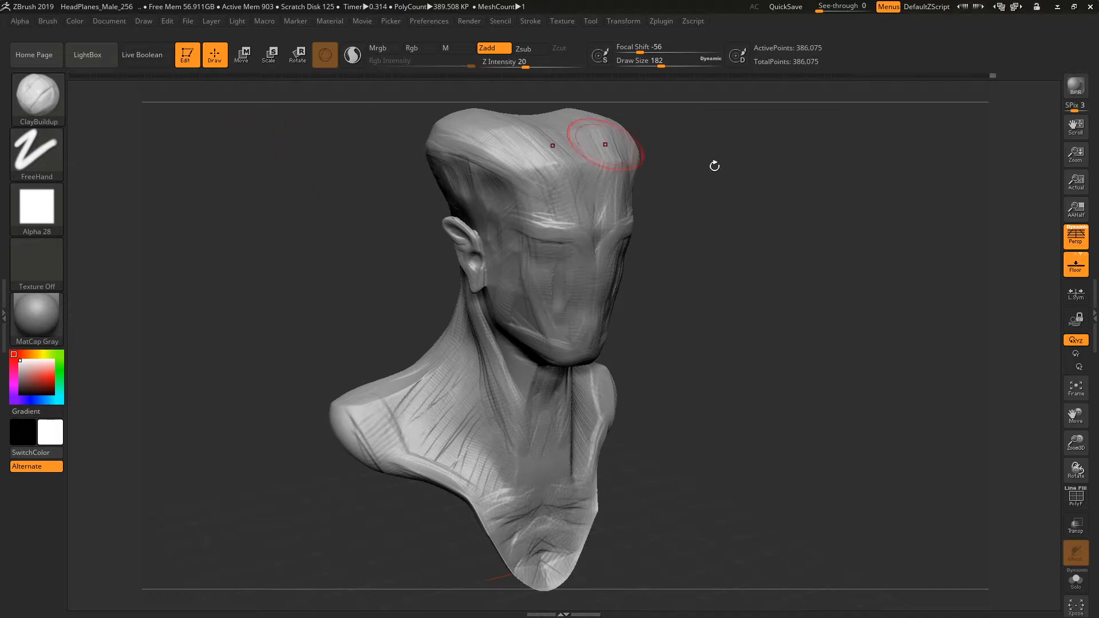
{"action": "mouse_move", "coordinate": [845, 289]}
{"action": "left_mouse_down"}
{"action": "mouse_move", "coordinate": [801, 395]}
{"action": "mouse_move", "coordinate": [957, 407]}
{"action": "left_mouse_up"}
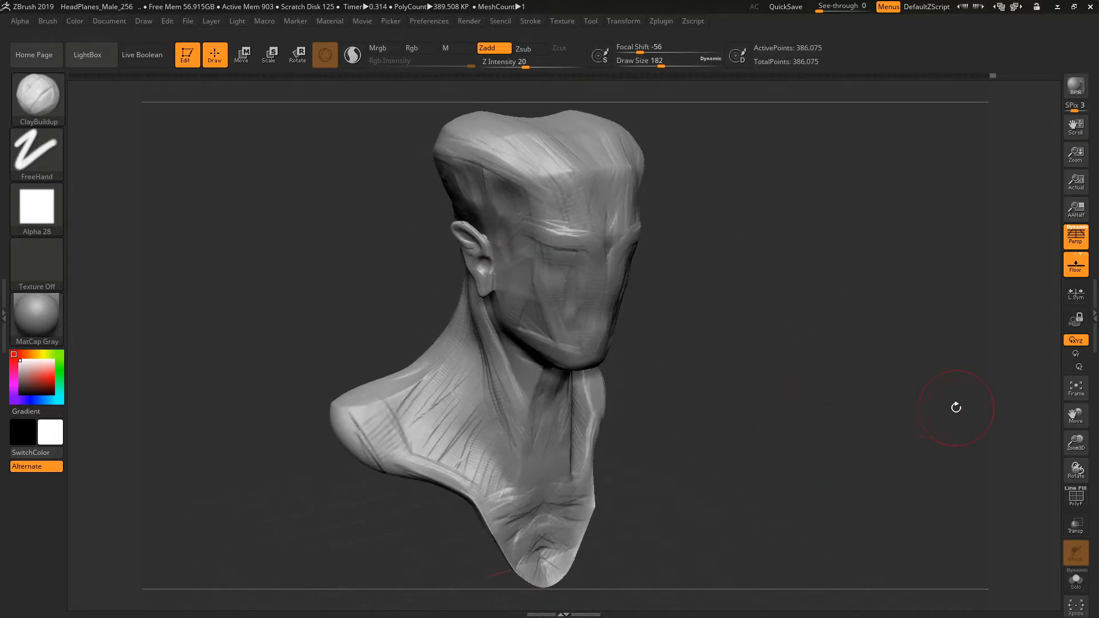
{"action": "double_click", "coordinate": [1093, 329]}
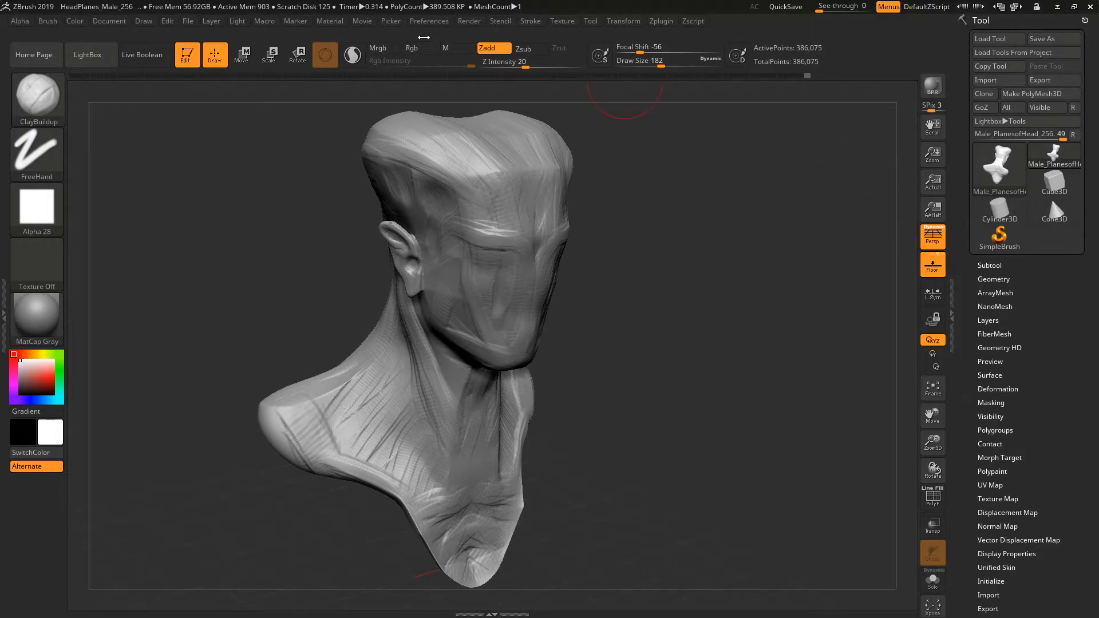
Expand the collapsed side tray and dock the Brush palette in it, with the Color palette above.
{"action": "left_click", "coordinate": [3, 292]}
{"action": "left_click", "coordinate": [295, 21]}
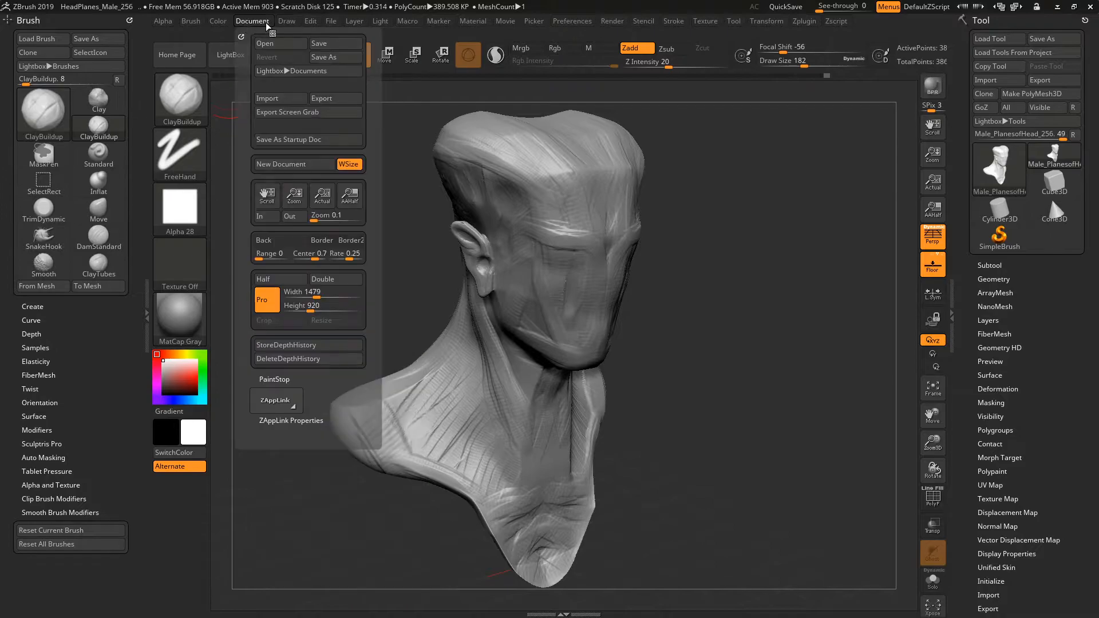
{"action": "mouse_move", "coordinate": [189, 21]}
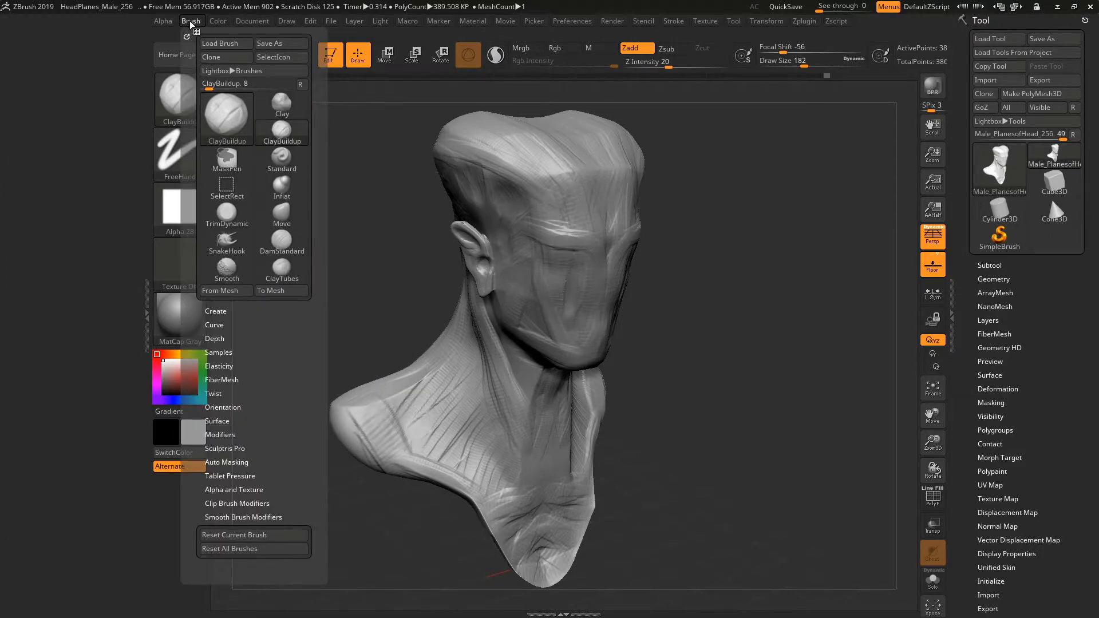
{"action": "left_click_drag", "start_coordinate": [186, 36], "coordinate": [47, 57]}
{"action": "mouse_move", "coordinate": [222, 25]}
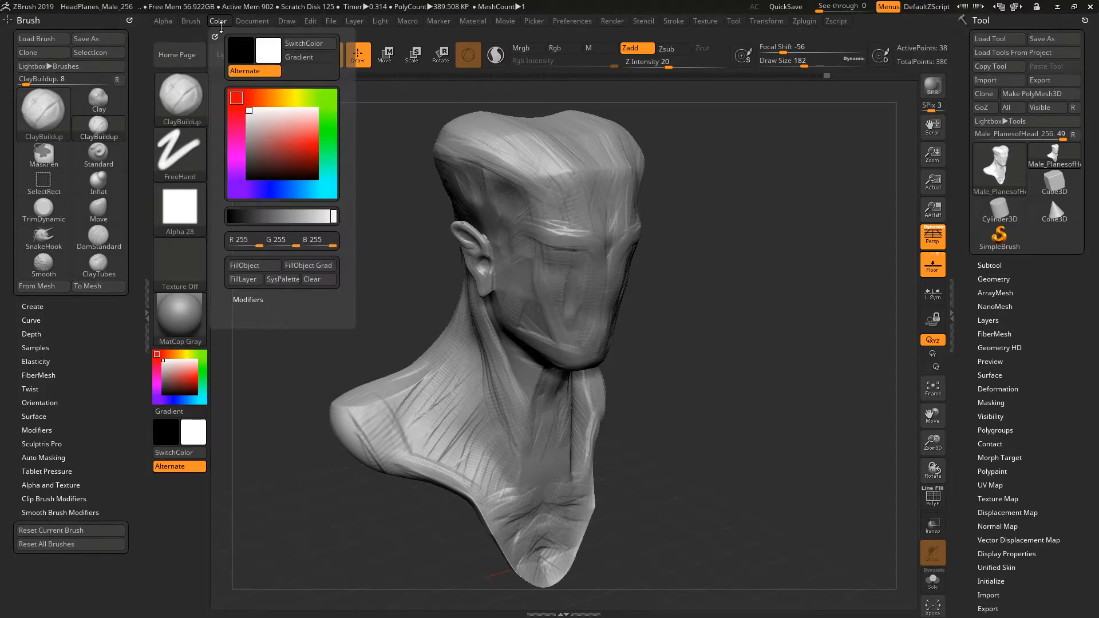
{"action": "mouse_move", "coordinate": [214, 34]}
{"action": "left_mouse_down"}
{"action": "mouse_move", "coordinate": [119, 70]}
{"action": "mouse_move", "coordinate": [81, 67]}
{"action": "left_mouse_up"}
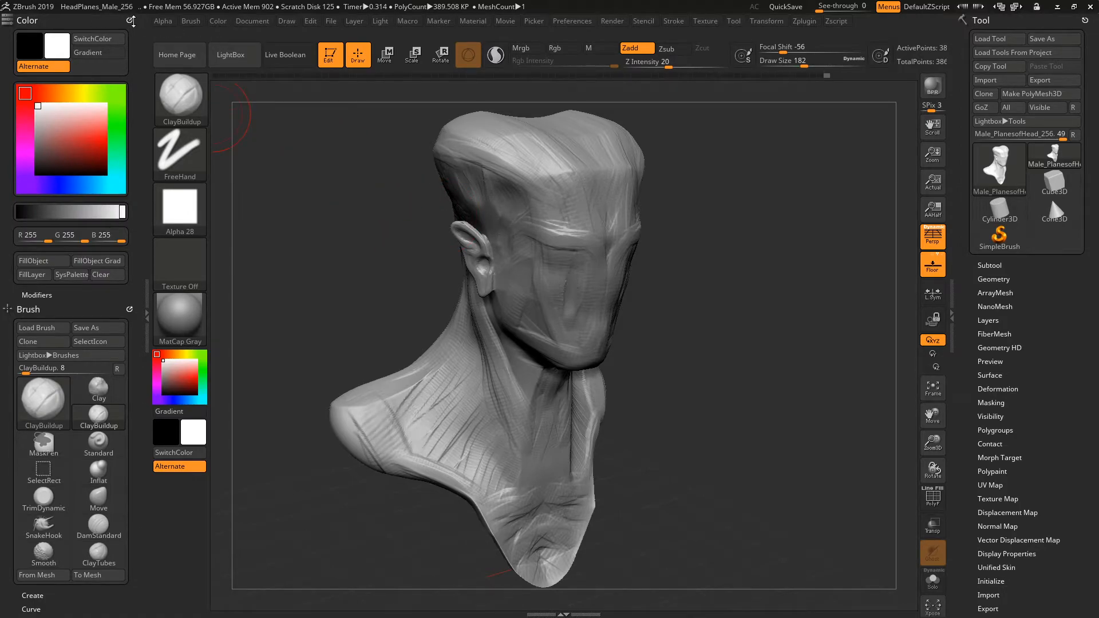
Undock the Color palette from the side tray, collapse that tray, and rotate the bust slightly.
{"action": "left_click_drag", "start_coordinate": [130, 20], "coordinate": [469, 224]}
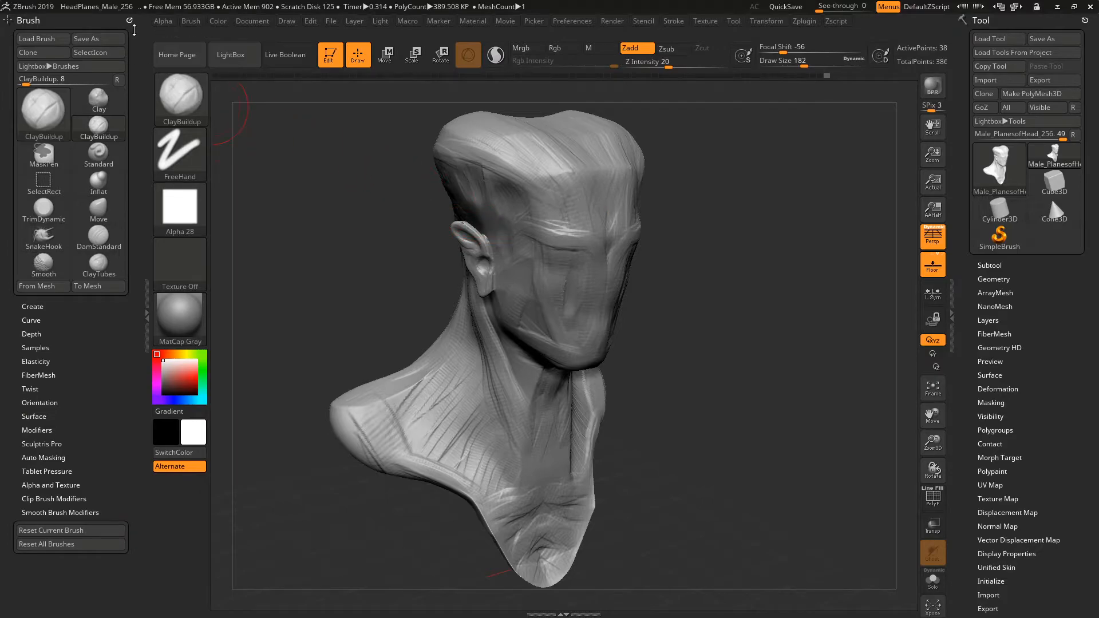
{"action": "left_click", "coordinate": [147, 304]}
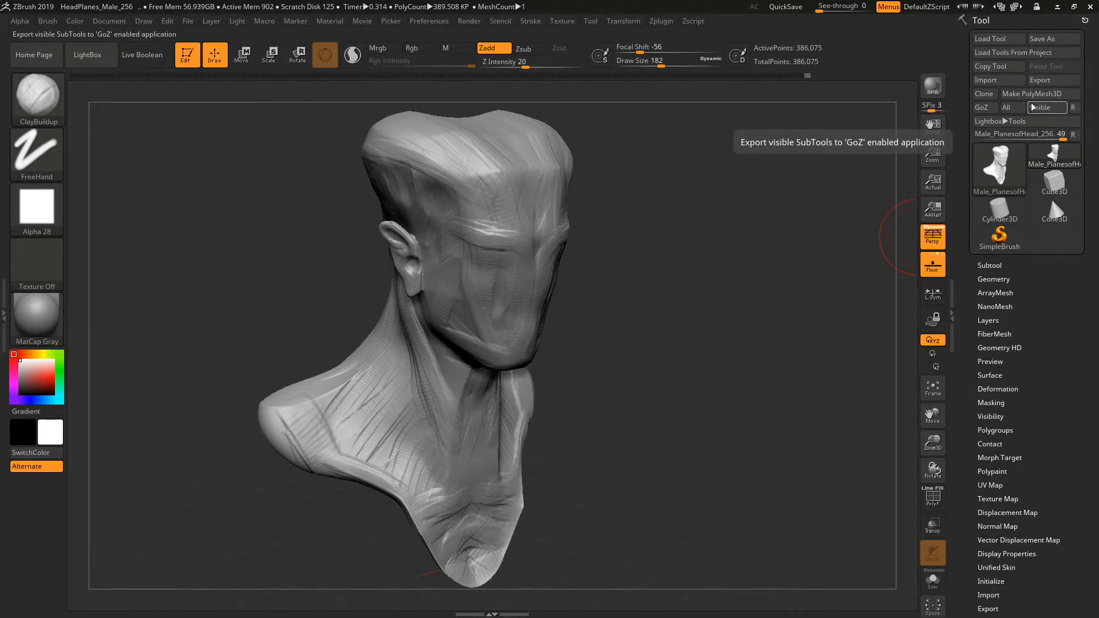
{"action": "left_click_drag", "start_coordinate": [818, 192], "coordinate": [779, 201]}
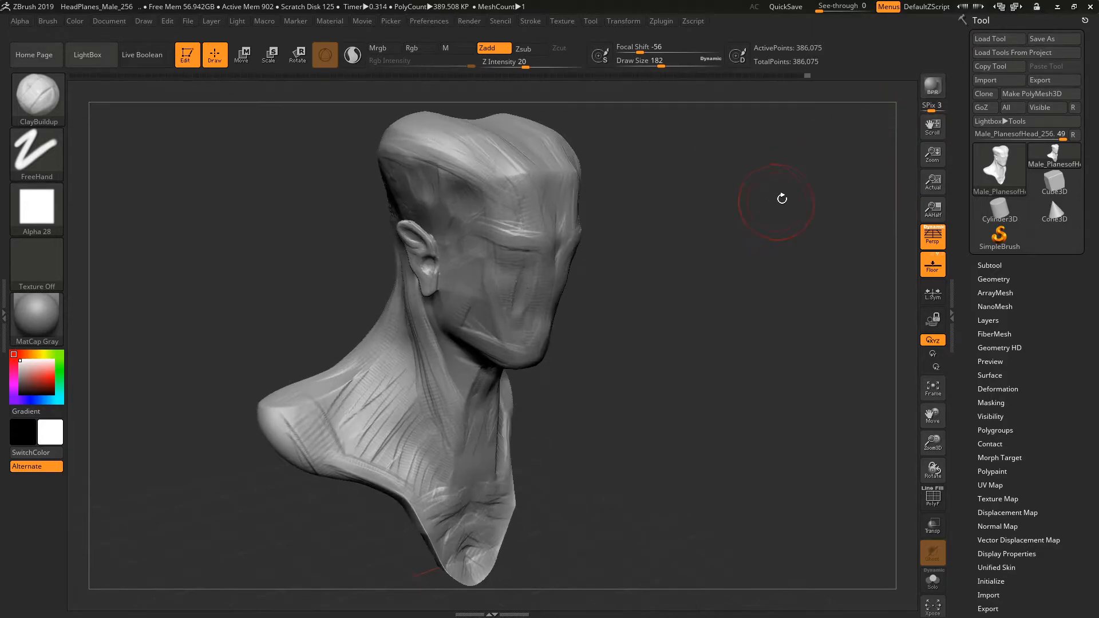
Switch the active tool to Cube3D, Cylinder3D and Cone3D, and return to the male head bust.
{"action": "left_click", "coordinate": [1004, 161]}
{"action": "left_click", "coordinate": [1055, 183]}
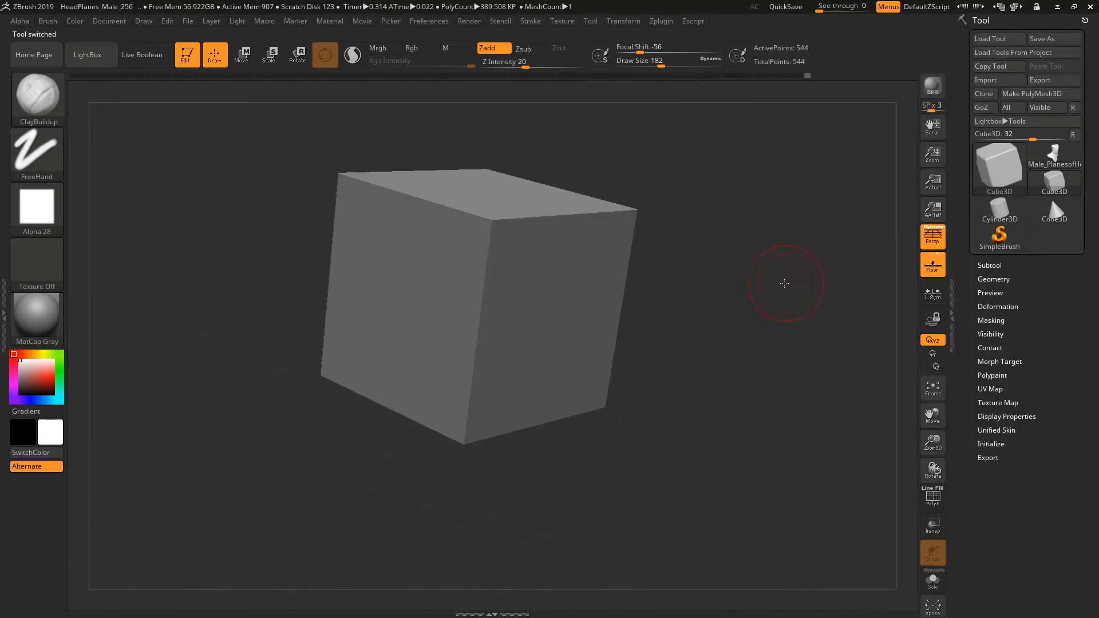
{"action": "left_click", "coordinate": [999, 210]}
{"action": "left_click", "coordinate": [1054, 210]}
{"action": "left_click", "coordinate": [1055, 183]}
{"action": "left_click", "coordinate": [1008, 173]}
{"action": "left_click", "coordinate": [1055, 155]}
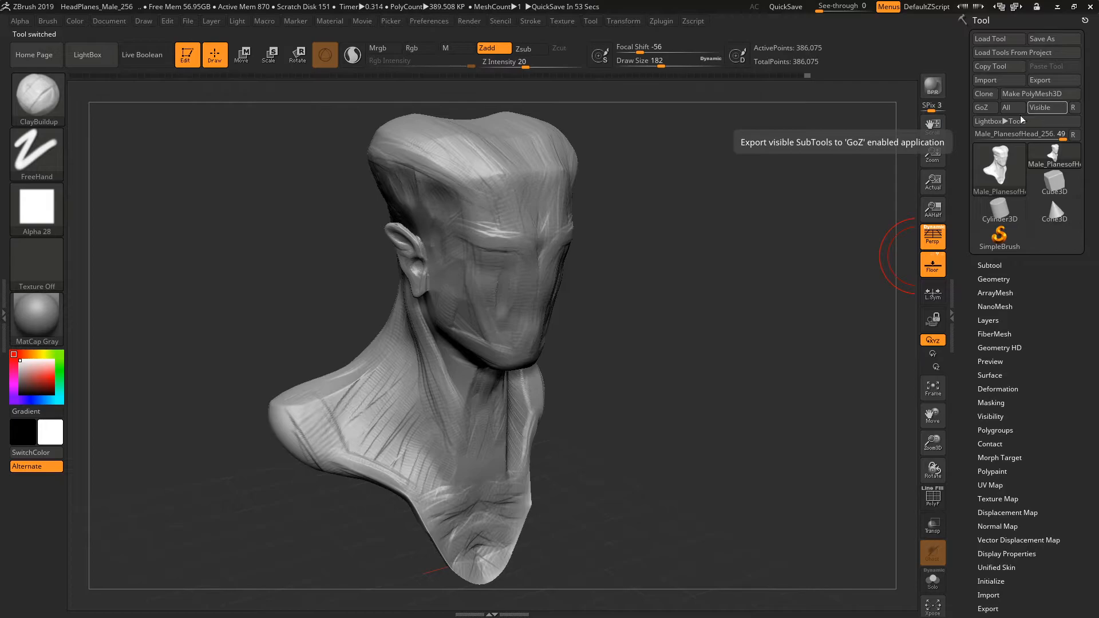
Subdivide the bust twice, switch between its subdivision levels in the Geometry settings, and end on level 2.
{"action": "scroll", "coordinate": [1050, 156], "scroll_direction": "down", "scroll_amount": 2}
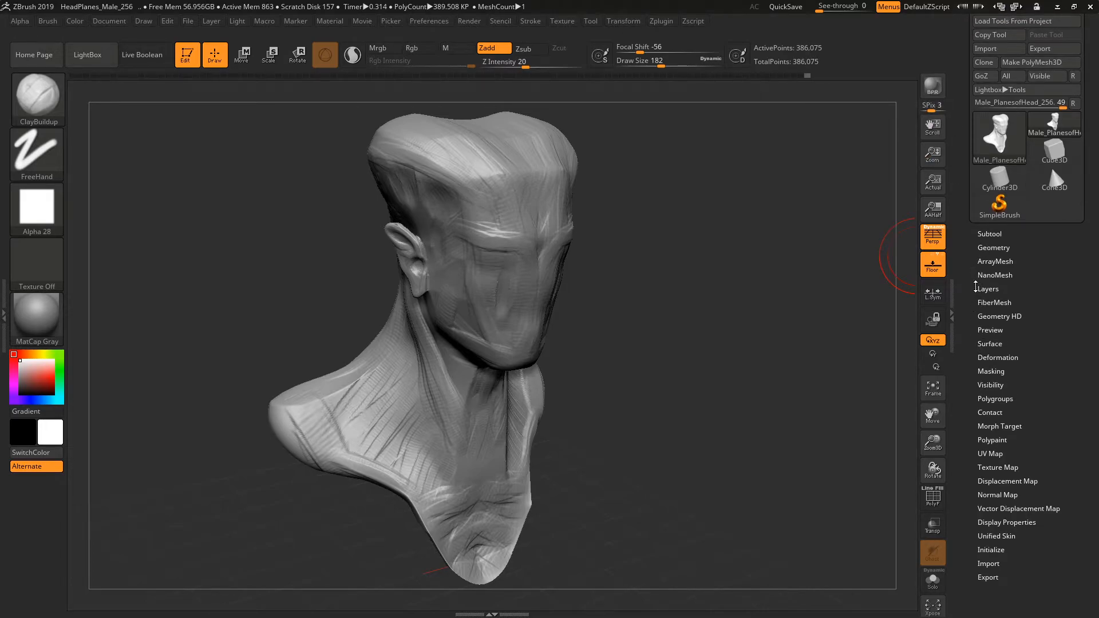
{"action": "left_click", "coordinate": [994, 247]}
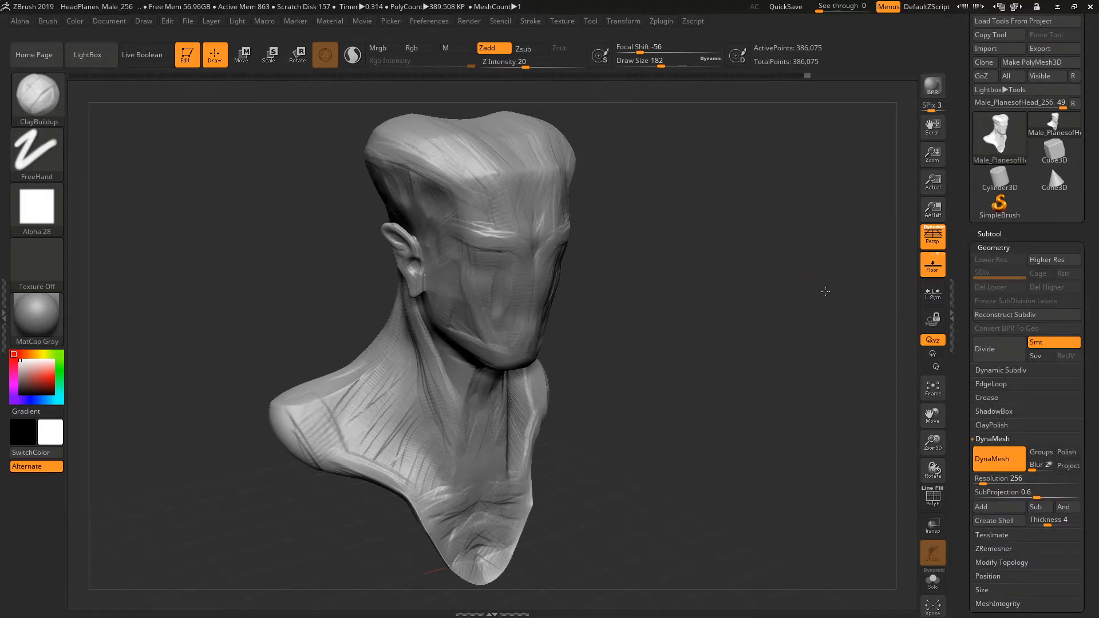
{"action": "key", "text": "ctrl+d"}
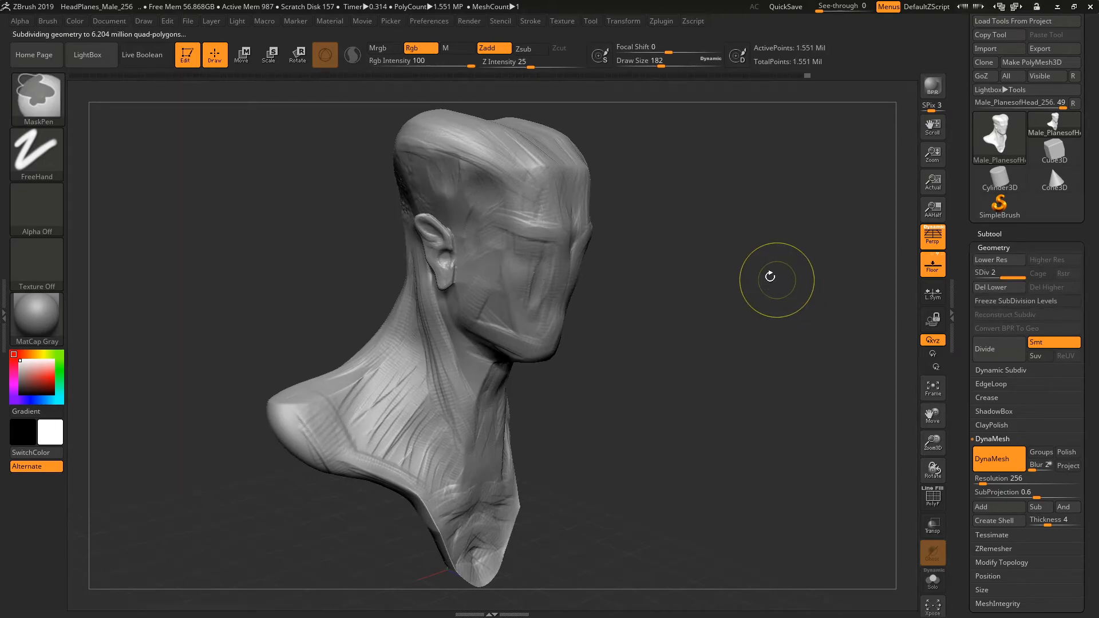
{"action": "left_click", "coordinate": [979, 275]}
{"action": "left_click", "coordinate": [1014, 276]}
{"action": "left_click", "coordinate": [976, 273]}
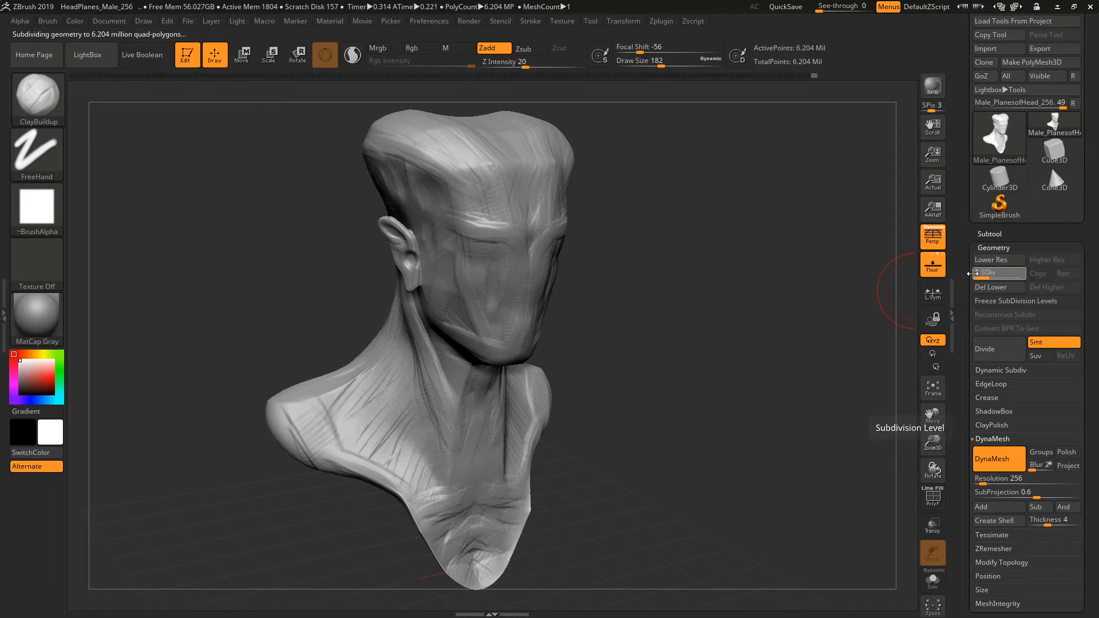
{"action": "left_click", "coordinate": [1040, 264]}
Look through the Geometry settings and the other sections of the Tool palette, and expand Polygroups.
{"action": "left_click_drag", "start_coordinate": [964, 359], "coordinate": [965, 356]}
{"action": "scroll", "coordinate": [964, 356], "scroll_direction": "down", "scroll_amount": 3}
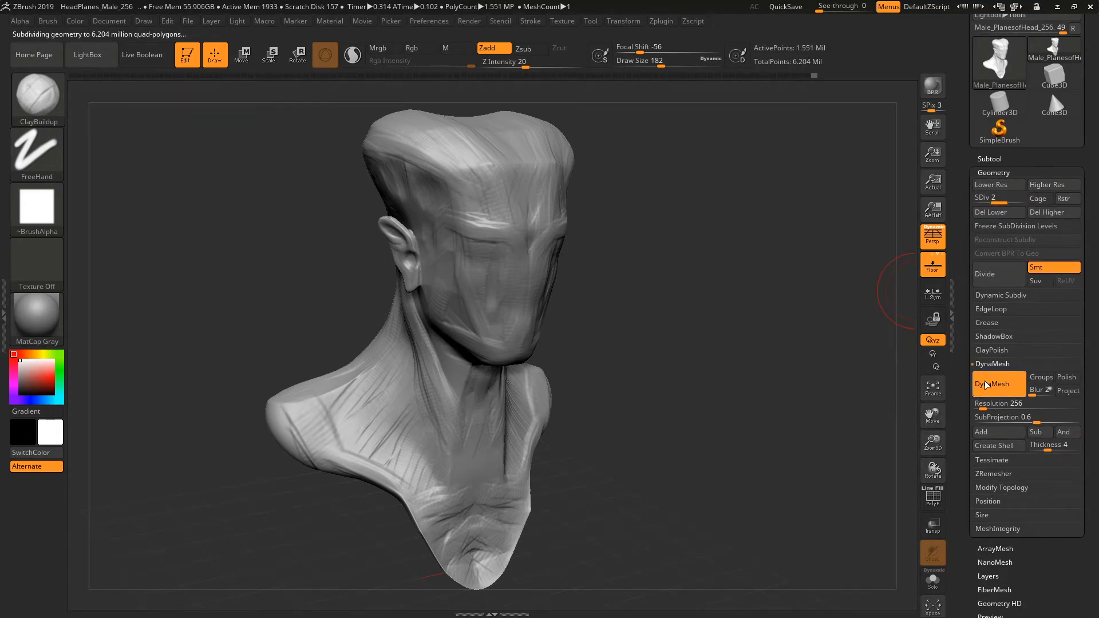
{"action": "scroll", "coordinate": [964, 407], "scroll_direction": "down", "scroll_amount": 1}
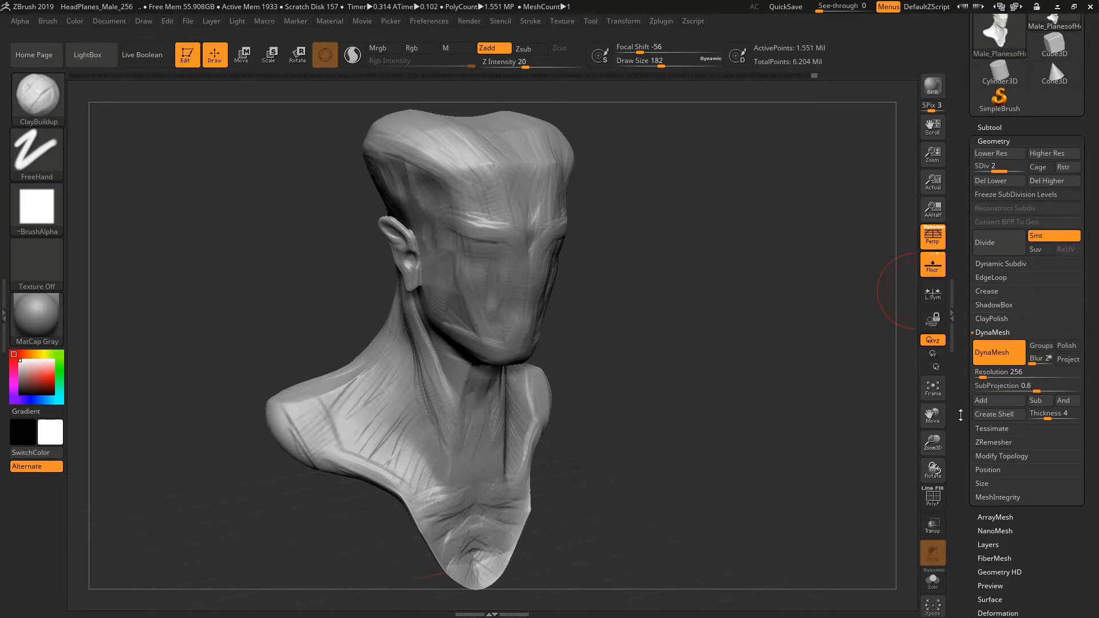
{"action": "scroll", "coordinate": [961, 414], "scroll_direction": "down", "scroll_amount": 3}
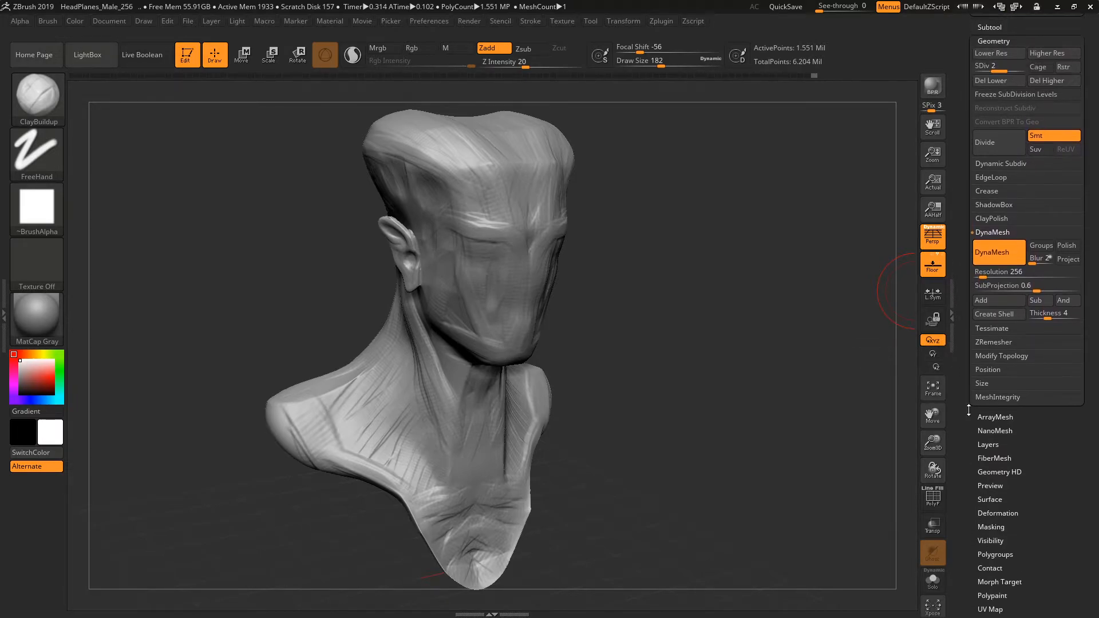
{"action": "scroll", "coordinate": [980, 257], "scroll_direction": "up", "scroll_amount": 7}
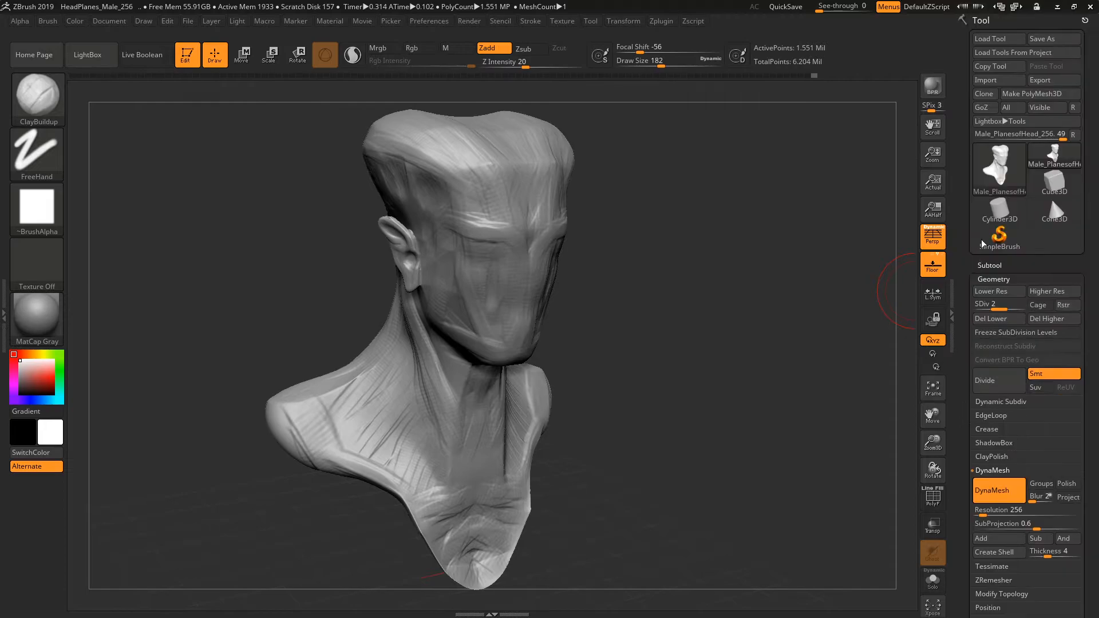
{"action": "left_click_drag", "start_coordinate": [967, 115], "coordinate": [969, 32]}
{"action": "left_click_drag", "start_coordinate": [956, 304], "coordinate": [973, 247]}
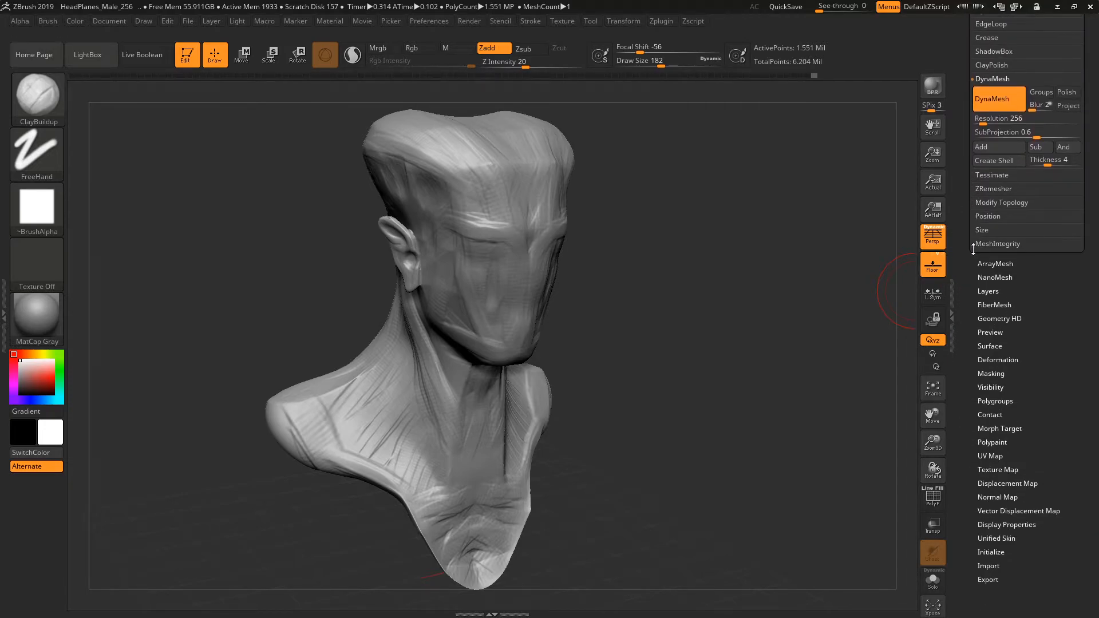
{"action": "left_click", "coordinate": [1001, 402]}
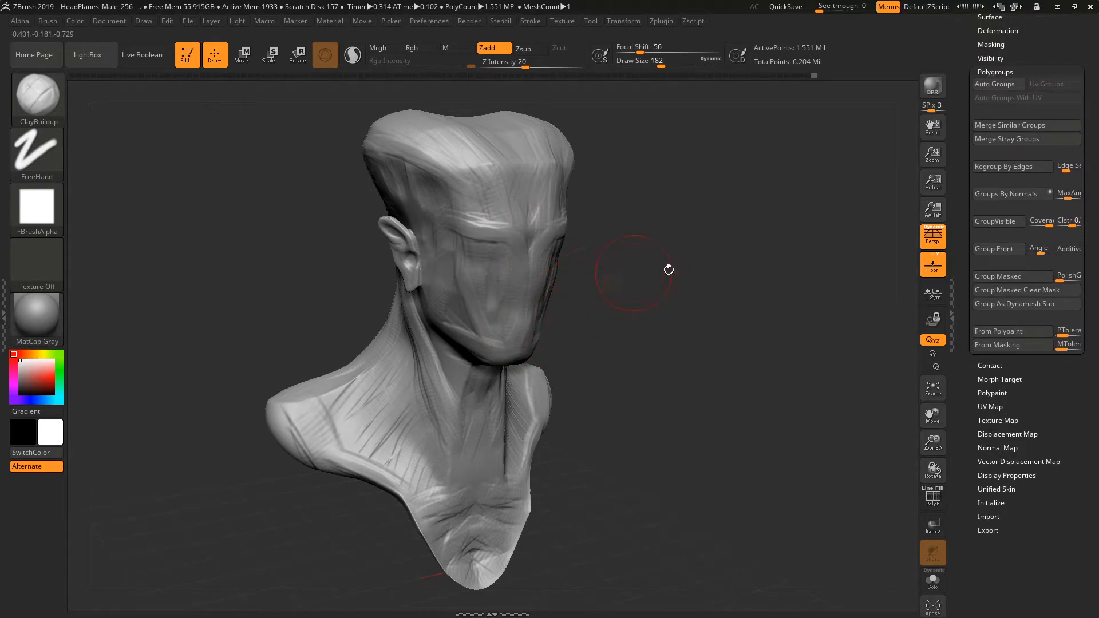
Expand the Masking section, paint a symmetrical mask over the forehead and brows with MaskPen, and invert it.
{"action": "left_click_drag", "start_coordinate": [962, 331], "coordinate": [959, 458]}
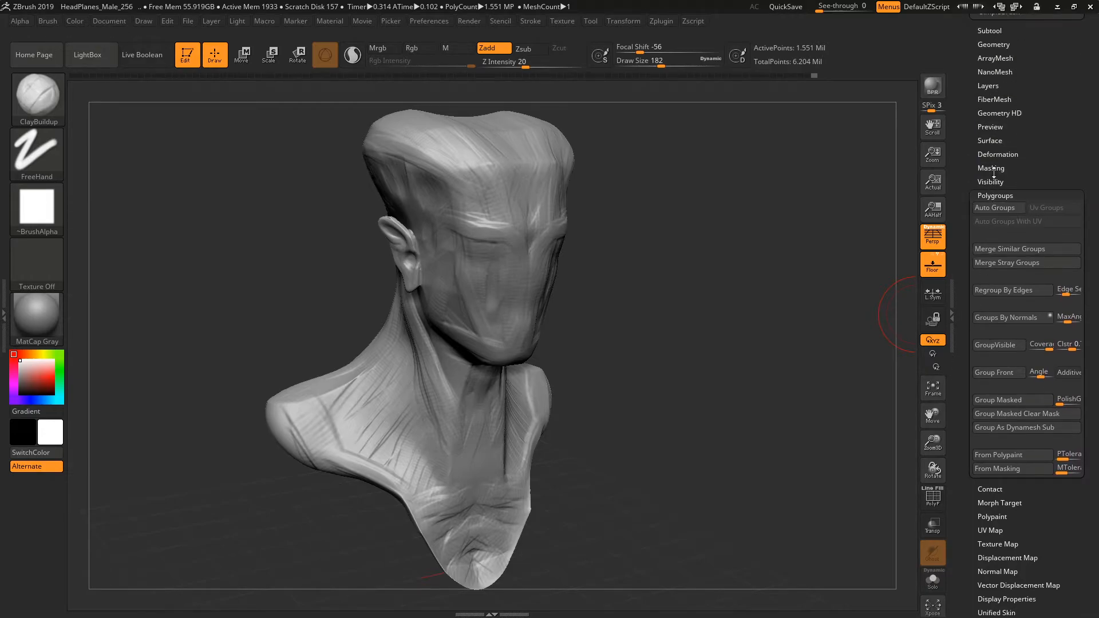
{"action": "left_click", "coordinate": [1000, 169]}
{"action": "mouse_move", "coordinate": [430, 159]}
{"action": "left_mouse_down", "text": "ctrl"}
{"action": "mouse_move", "coordinate": [549, 171]}
{"action": "mouse_move", "coordinate": [505, 230]}
{"action": "left_mouse_up", "text": "ctrl"}
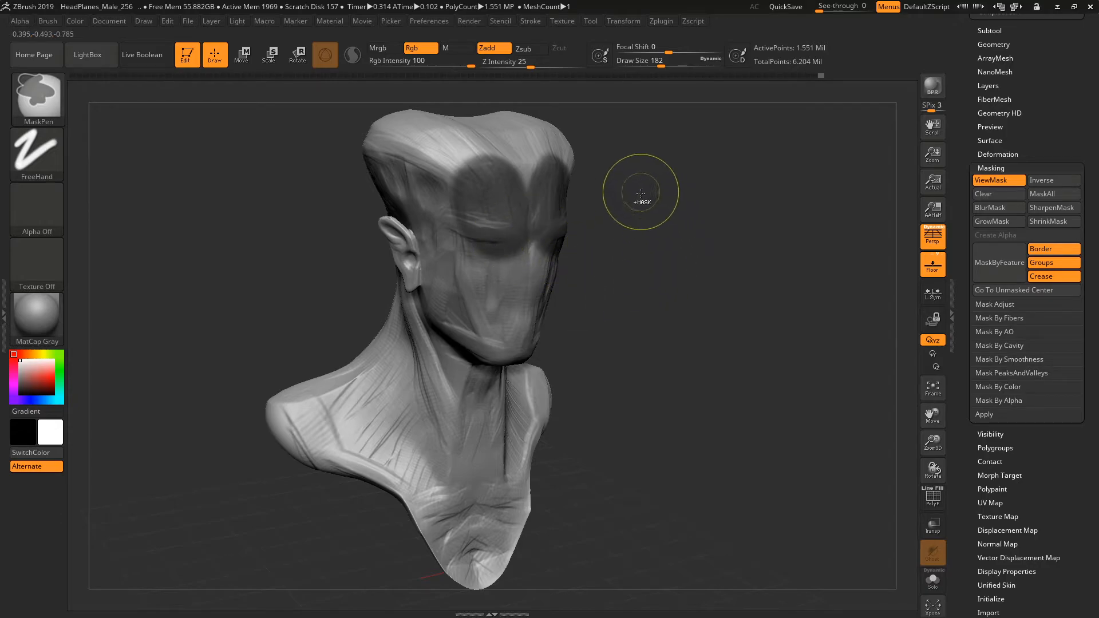
{"action": "left_click", "coordinate": [638, 192], "text": "ctrl"}
Sculpt test strokes with ClayBuildup on the unmasked forehead area and undo them.
{"action": "mouse_move", "coordinate": [524, 181]}
{"action": "left_mouse_down"}
{"action": "mouse_move", "coordinate": [479, 170]}
{"action": "mouse_move", "coordinate": [480, 227]}
{"action": "mouse_move", "coordinate": [518, 251]}
{"action": "left_mouse_up"}
{"action": "left_click", "coordinate": [636, 216], "text": "ctrl"}
{"action": "left_click_drag", "start_coordinate": [705, 253], "coordinate": [687, 245]}
{"action": "left_click", "coordinate": [687, 245], "text": "ctrl"}
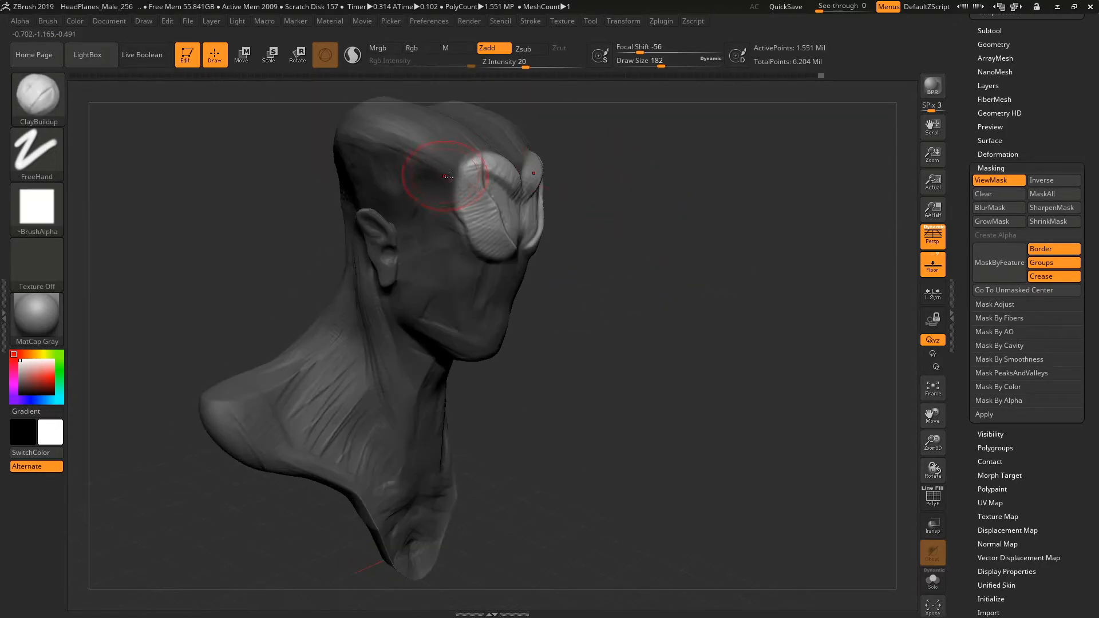
{"action": "left_click_drag", "start_coordinate": [595, 223], "coordinate": [608, 201]}
{"action": "left_click", "coordinate": [814, 212], "text": "ctrl"}
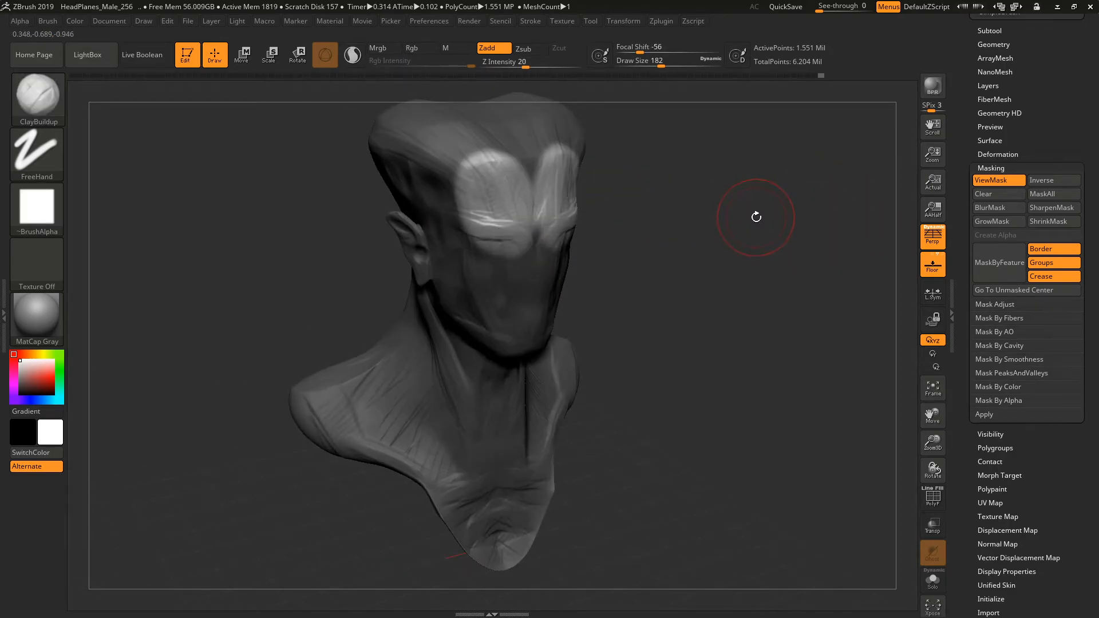
Clear the mask from the bust and rotate the view to face it nearly from the front.
{"action": "left_click_drag", "start_coordinate": [761, 238], "coordinate": [818, 240], "text": "ctrl"}
{"action": "scroll", "coordinate": [965, 218], "scroll_direction": "up", "scroll_amount": 5}
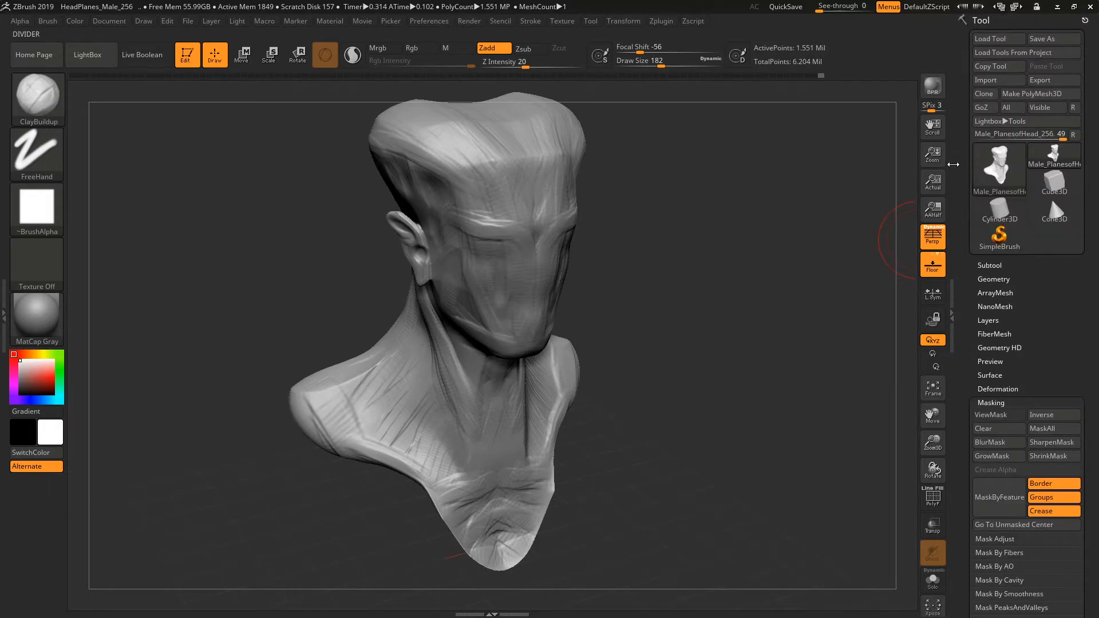
{"action": "left_click_drag", "start_coordinate": [658, 206], "coordinate": [543, 206]}
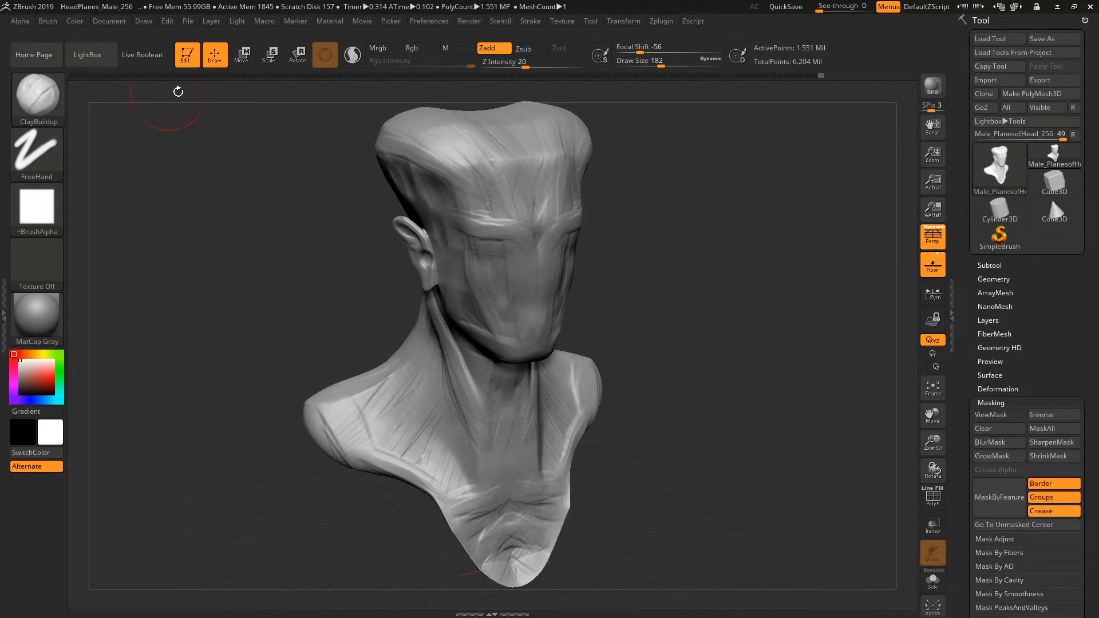
{"action": "mouse_move", "coordinate": [813, 76]}
{"action": "left_mouse_down"}
{"action": "mouse_move", "coordinate": [277, 103]}
{"action": "mouse_move", "coordinate": [420, 106]}
{"action": "mouse_move", "coordinate": [88, 131]}
{"action": "mouse_move", "coordinate": [324, 118]}
{"action": "mouse_move", "coordinate": [733, 143]}
{"action": "mouse_move", "coordinate": [634, 133]}
{"action": "mouse_move", "coordinate": [153, 163]}
{"action": "mouse_move", "coordinate": [757, 128]}
{"action": "mouse_move", "coordinate": [866, 133]}
{"action": "mouse_move", "coordinate": [760, 210]}
{"action": "left_mouse_up"}
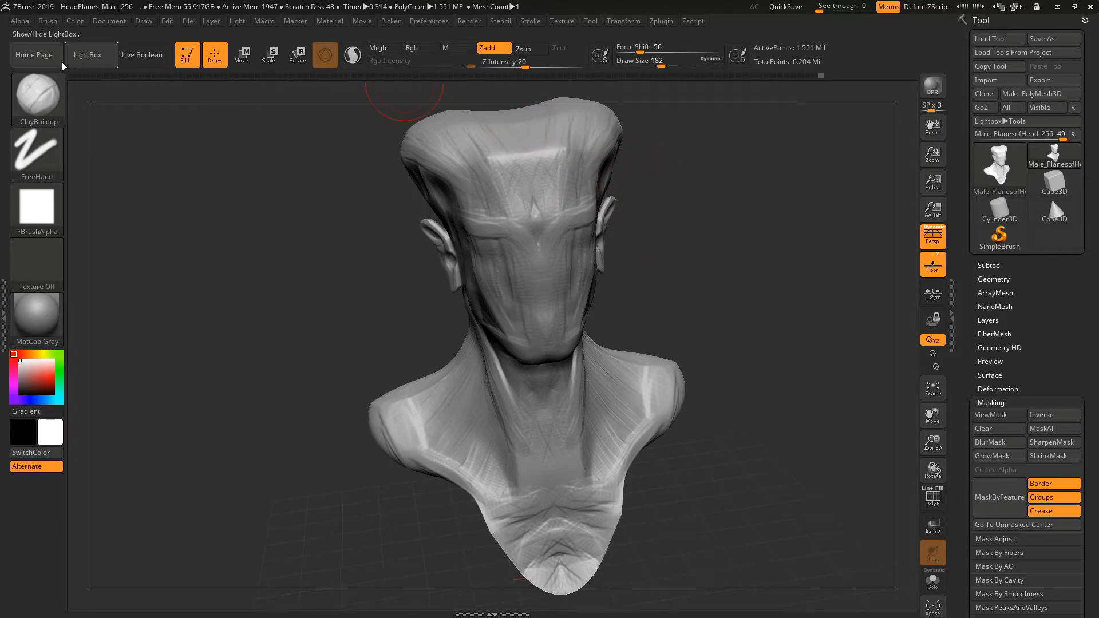
Show LightBox, bring up its file loading dialog, and cancel it.
{"action": "left_click", "coordinate": [105, 55]}
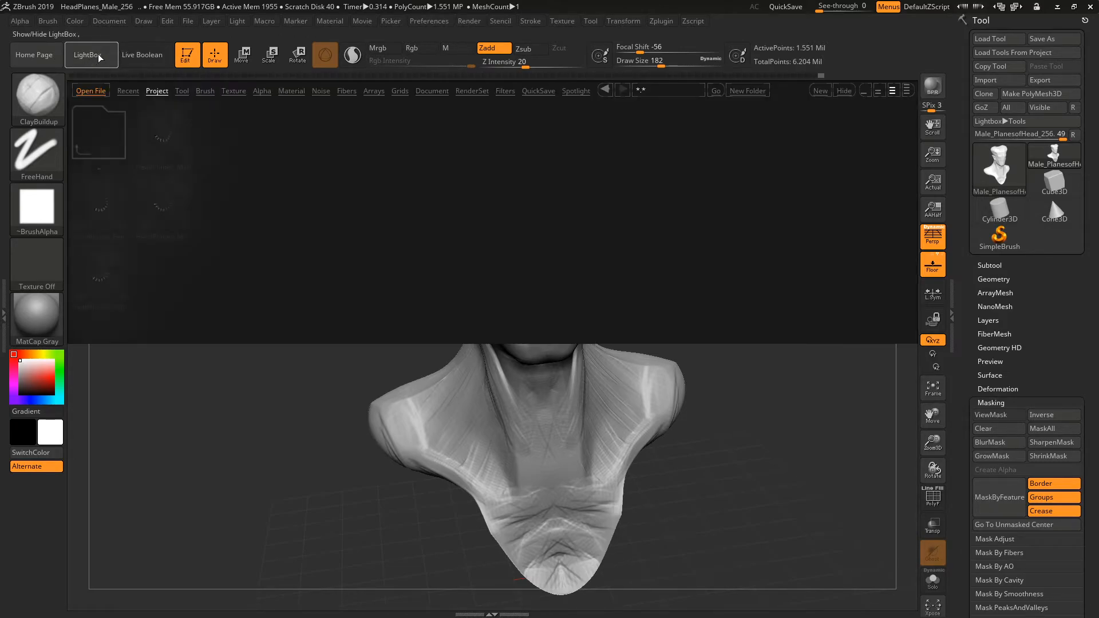
{"action": "left_click", "coordinate": [99, 92]}
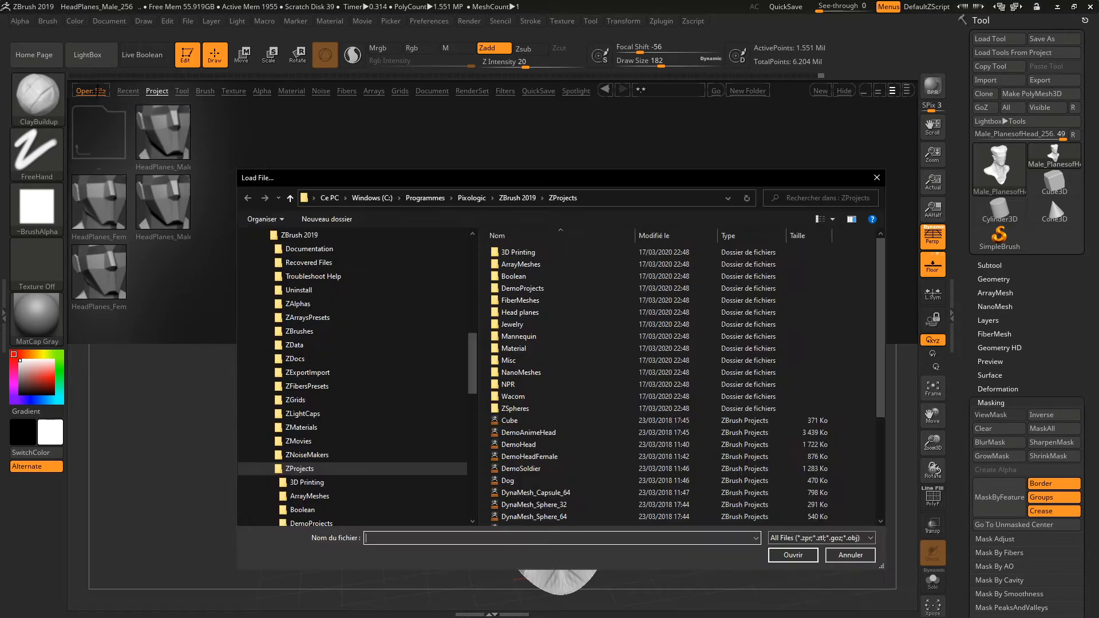
{"action": "left_click", "coordinate": [877, 178]}
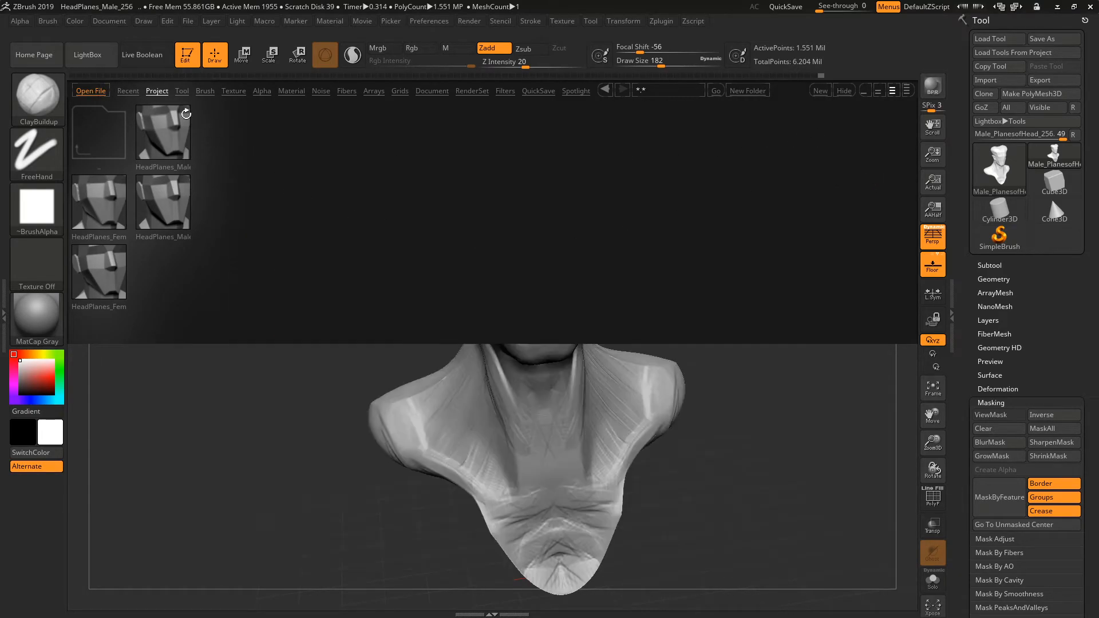
Hide and reopen LightBox, view the recent files and the project library, and select the Head planes folder.
{"action": "left_click", "coordinate": [161, 91]}
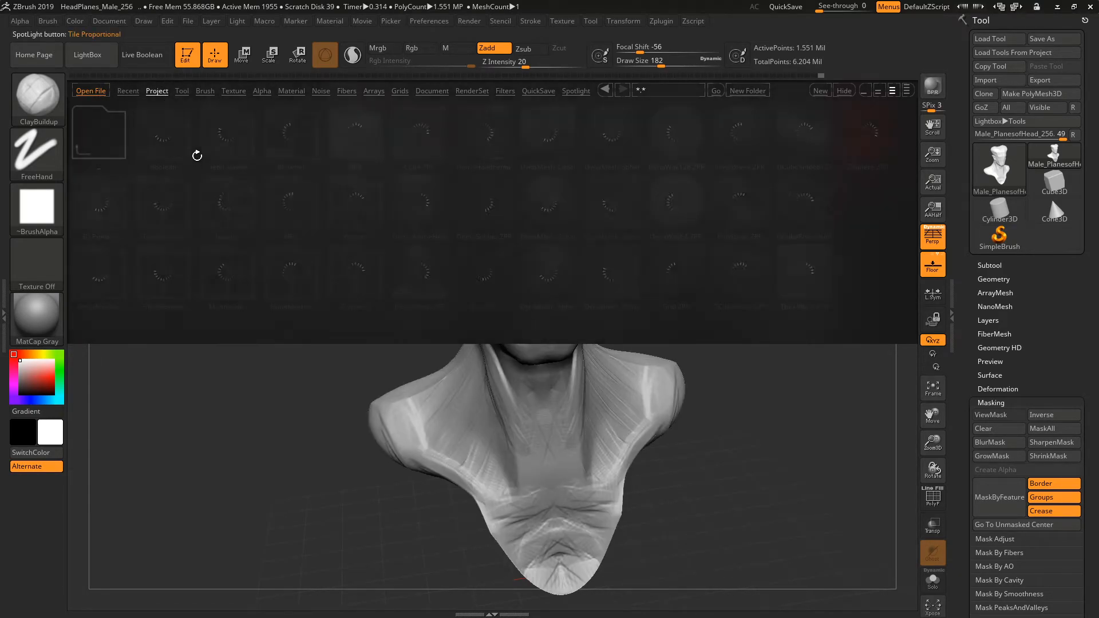
{"action": "left_click", "coordinate": [102, 57]}
{"action": "left_click", "coordinate": [91, 60]}
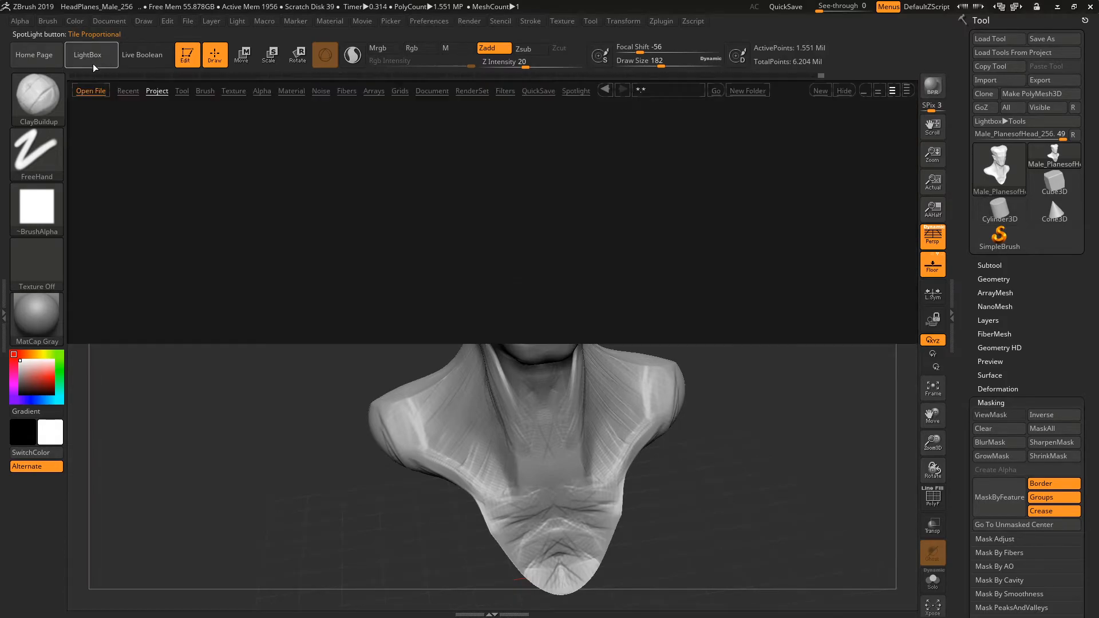
{"action": "left_click", "coordinate": [128, 91]}
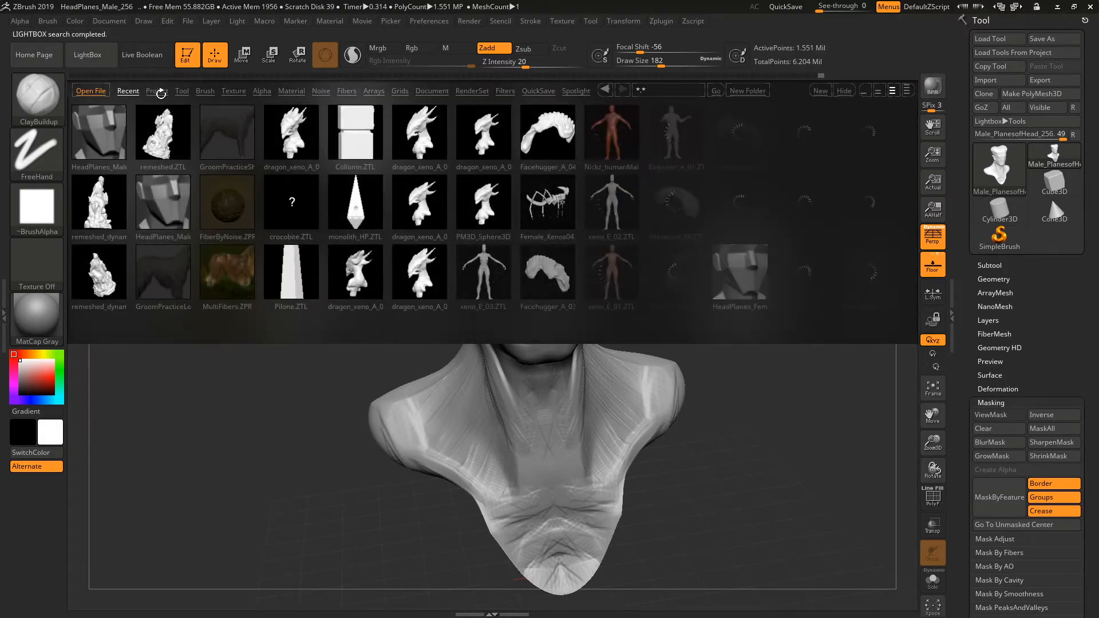
{"action": "left_click", "coordinate": [158, 92]}
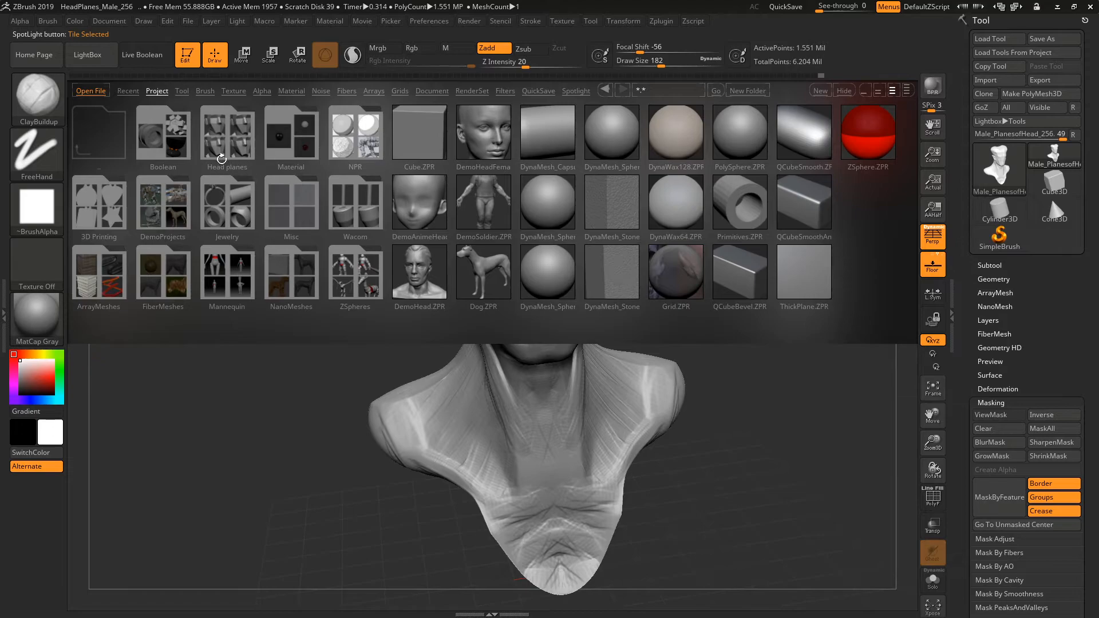
{"action": "left_click", "coordinate": [237, 129]}
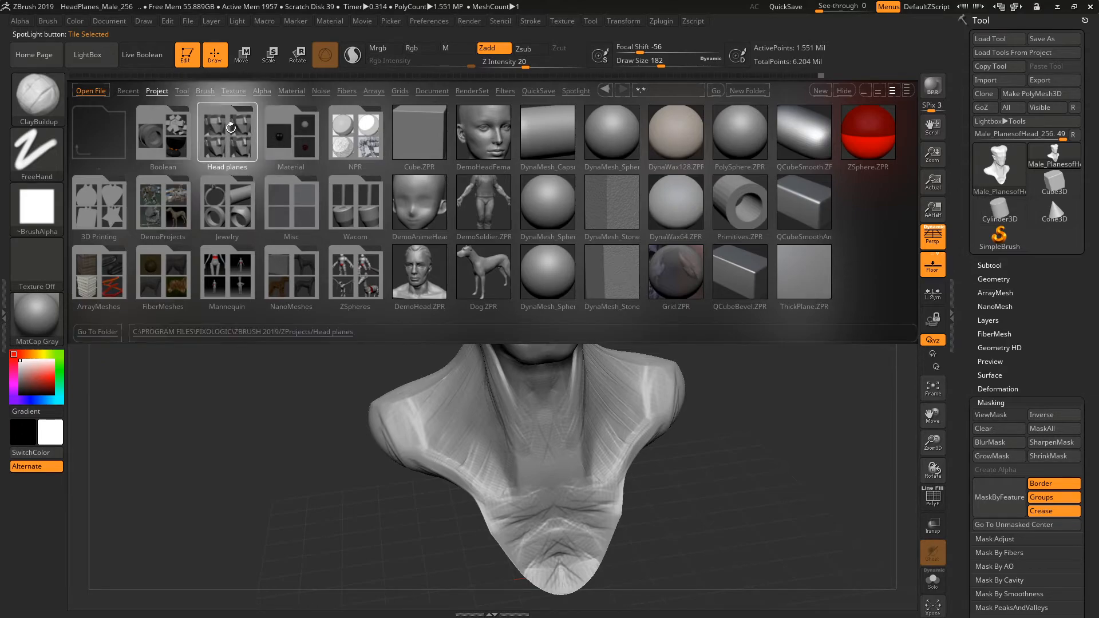
Browse LightBox's Recent, Tool, Brush, Texture and Alpha categories, and hide LightBox.
{"action": "left_click", "coordinate": [128, 92]}
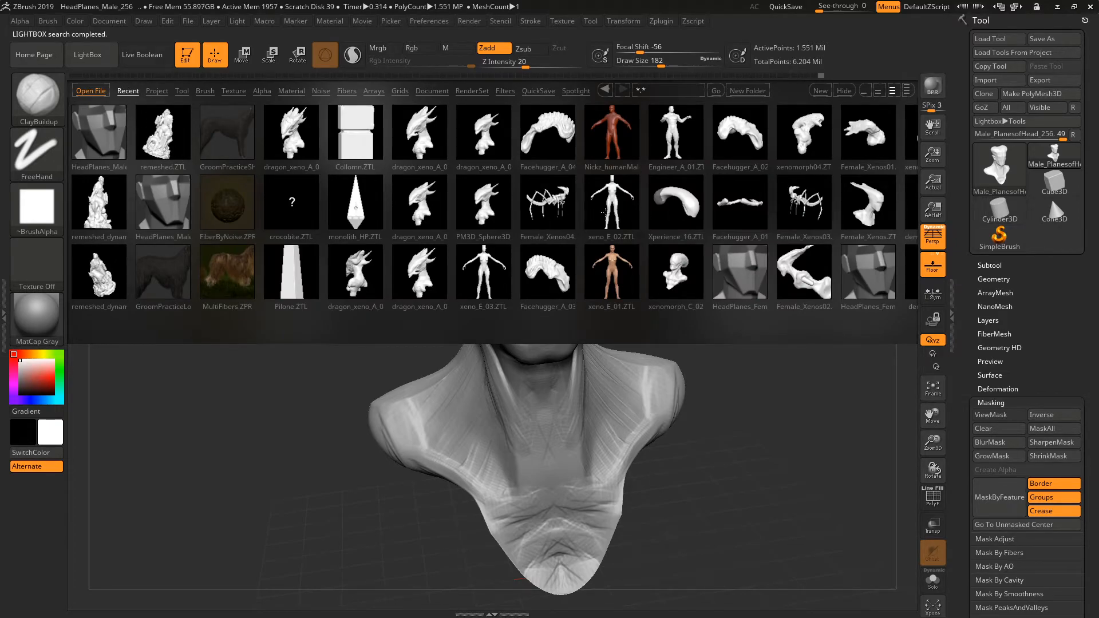
{"action": "left_click", "coordinate": [182, 91]}
{"action": "left_click", "coordinate": [205, 91]}
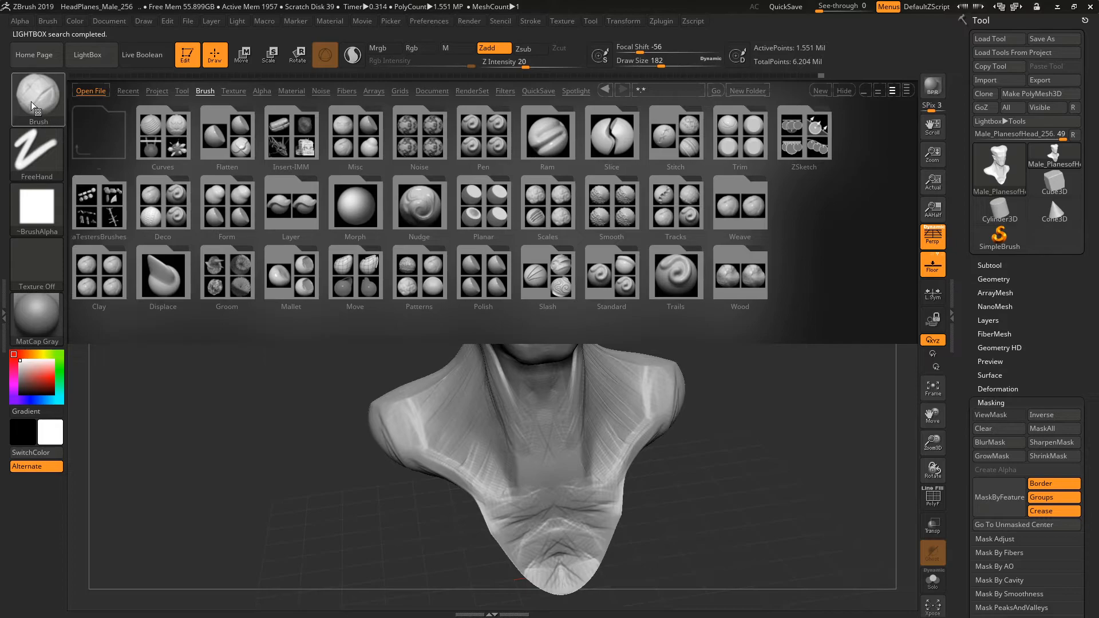
{"action": "key", "text": "b"}
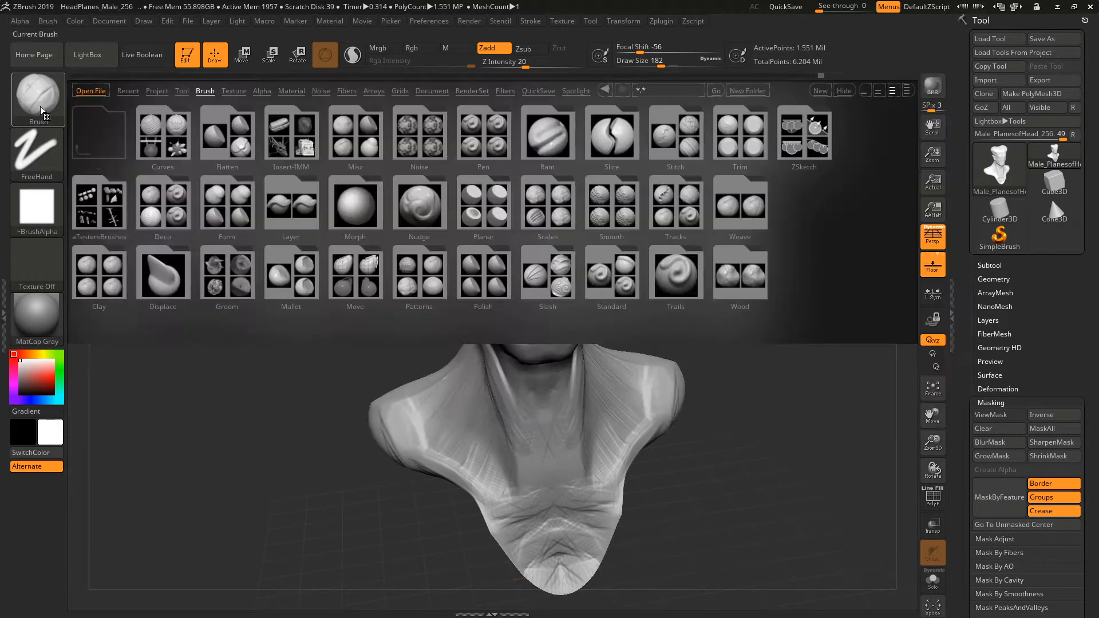
{"action": "left_click", "coordinate": [233, 90]}
{"action": "left_click", "coordinate": [262, 91]}
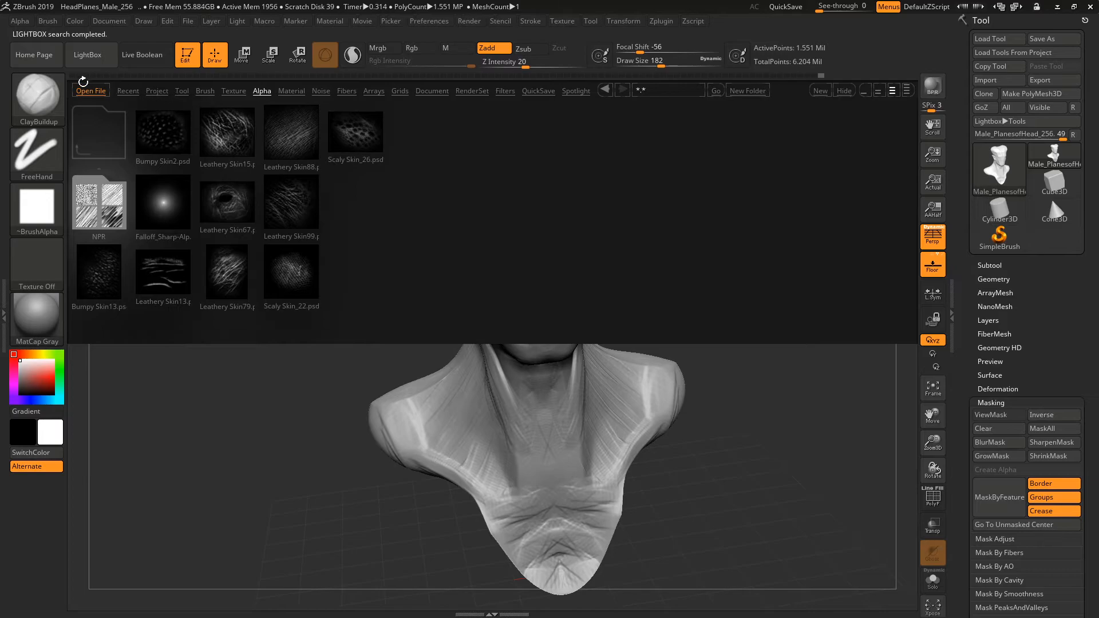
{"action": "left_click", "coordinate": [96, 59]}
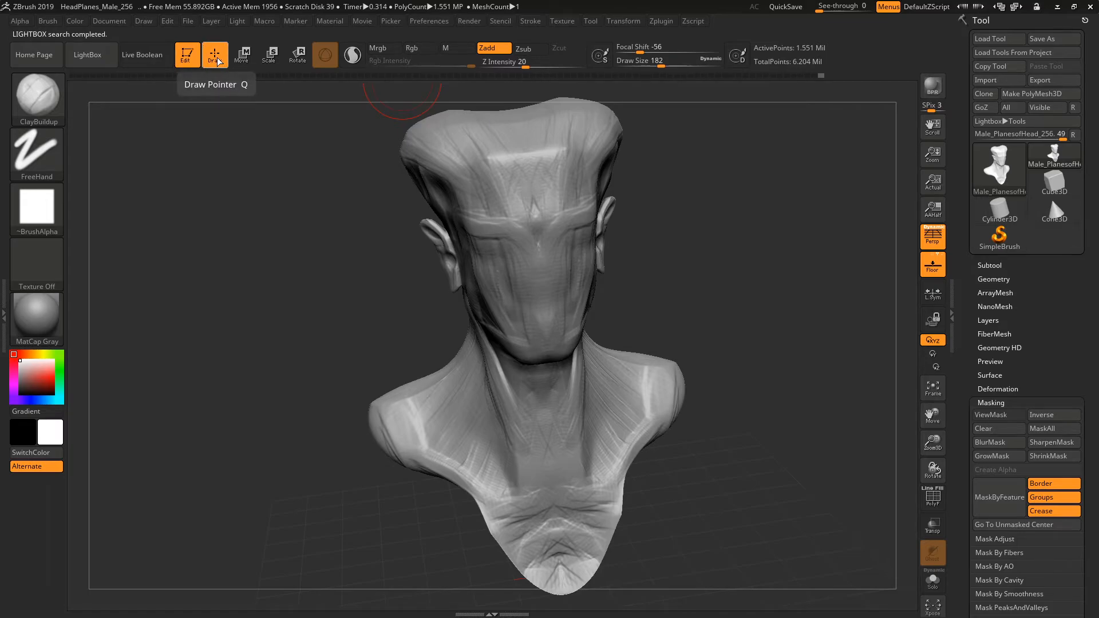
Turn the bust to a three-quarter view and set the brush's Draw Size to 65.
{"action": "left_click_drag", "start_coordinate": [713, 150], "coordinate": [592, 139]}
{"action": "left_click_drag", "start_coordinate": [667, 226], "coordinate": [746, 247]}
{"action": "key", "text": "space"}
{"action": "left_click_drag", "start_coordinate": [484, 217], "coordinate": [467, 217]}
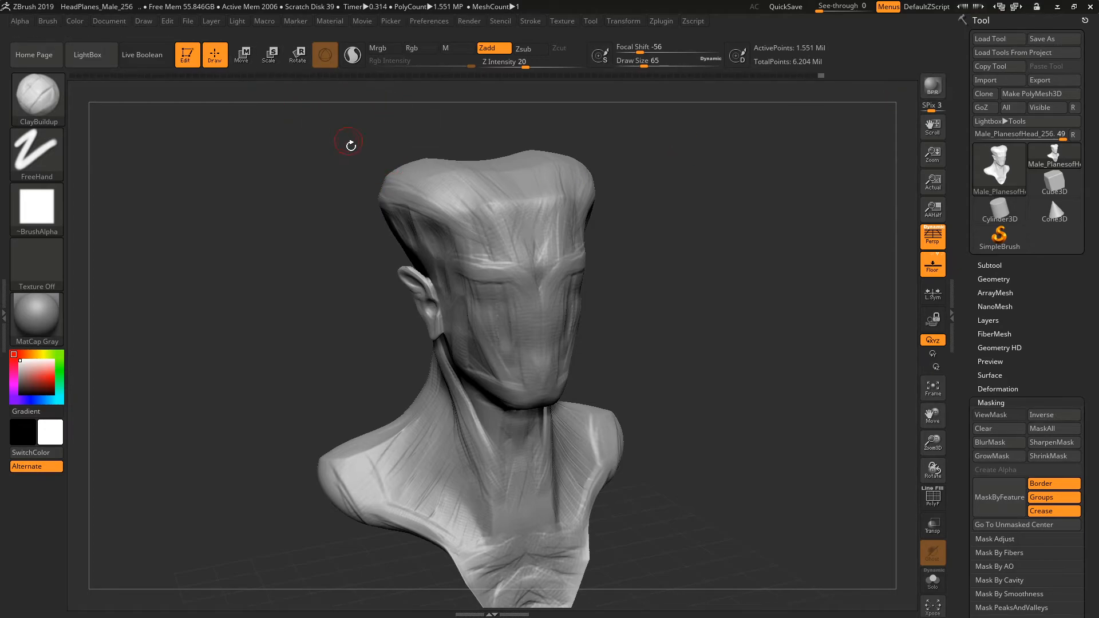
Try moving the bust upward and scaling it uniformly with the transform gizmo, undoing each change.
{"action": "left_click", "coordinate": [239, 60]}
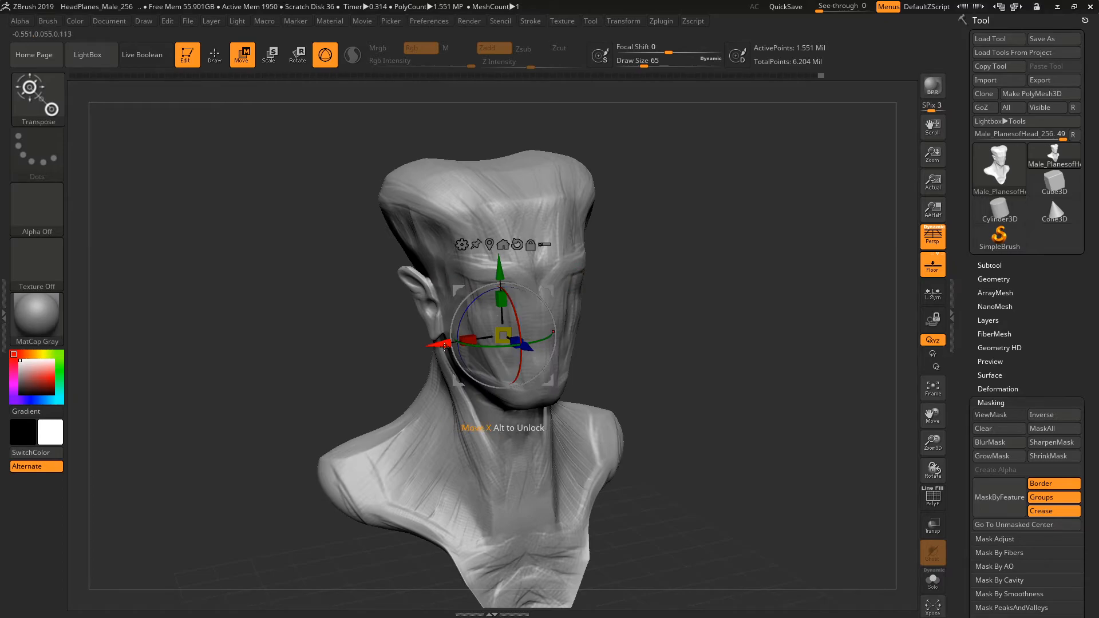
{"action": "left_click_drag", "start_coordinate": [501, 270], "coordinate": [499, 230]}
{"action": "key", "text": "ctrl+z"}
{"action": "left_click", "coordinate": [273, 54]}
{"action": "left_click_drag", "start_coordinate": [502, 336], "coordinate": [526, 243]}
{"action": "key", "text": "ctrl+z"}
Try rotating the bust with the gizmo, undo the rotation, and return to Draw mode.
{"action": "key", "text": "r"}
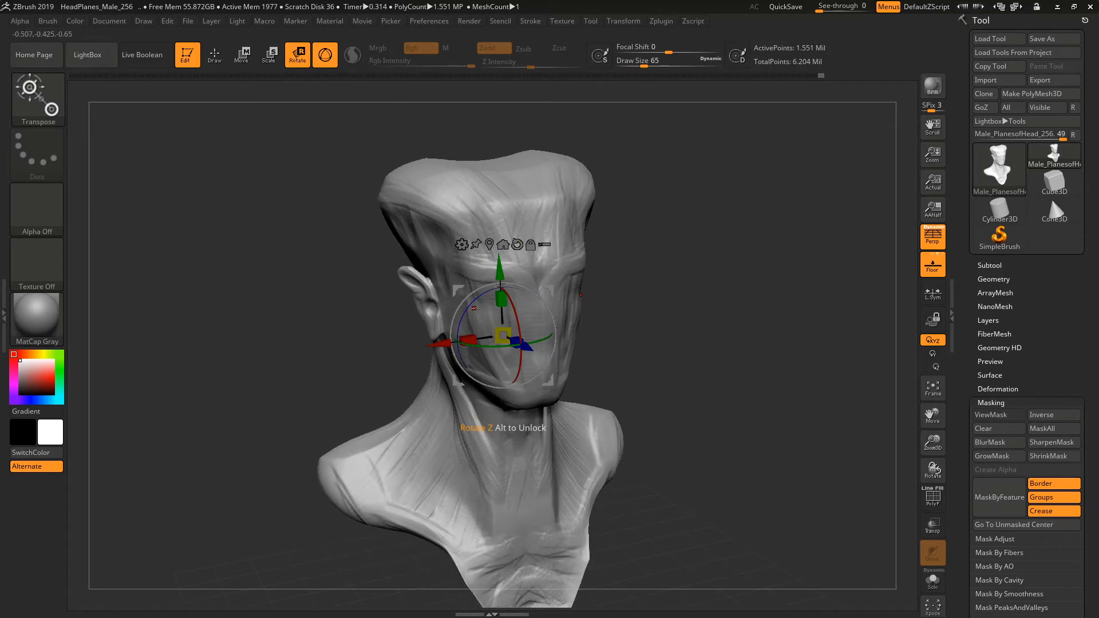
{"action": "mouse_move", "coordinate": [518, 315]}
{"action": "left_mouse_down"}
{"action": "mouse_move", "coordinate": [520, 364]}
{"action": "mouse_move", "coordinate": [520, 347]}
{"action": "left_mouse_up"}
{"action": "key", "text": "ctrl+z"}
{"action": "key", "text": "q"}
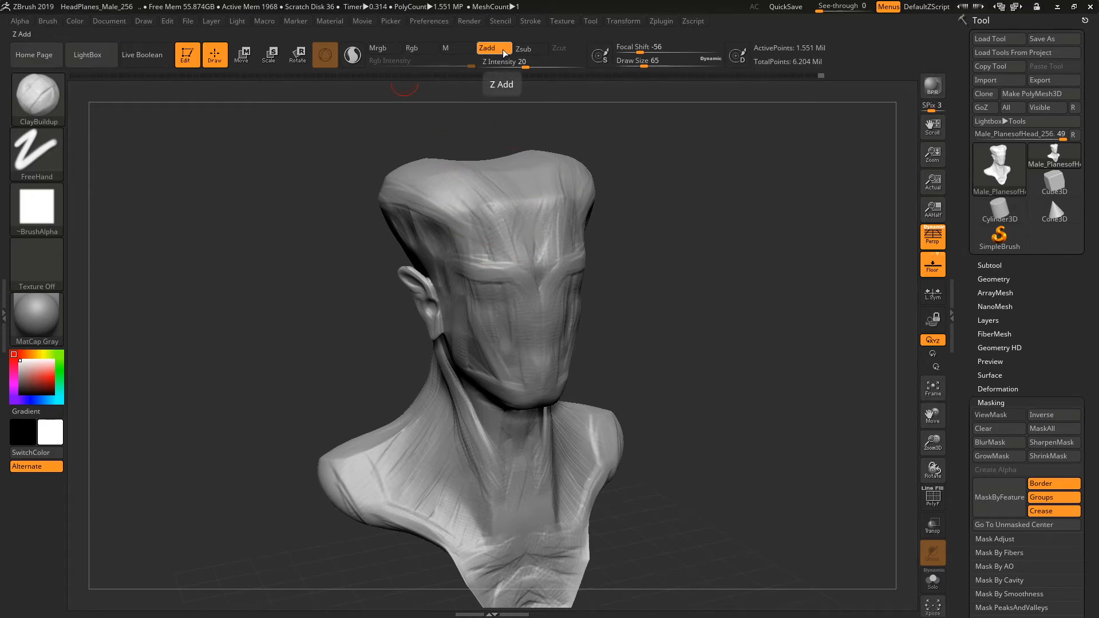
Sculpt crossing ClayBuildup strokes on the forehead in Zadd mode, undo them, and switch the brush to Zsub.
{"action": "left_click_drag", "start_coordinate": [535, 200], "coordinate": [504, 254]}
{"action": "left_click_drag", "start_coordinate": [519, 204], "coordinate": [565, 247]}
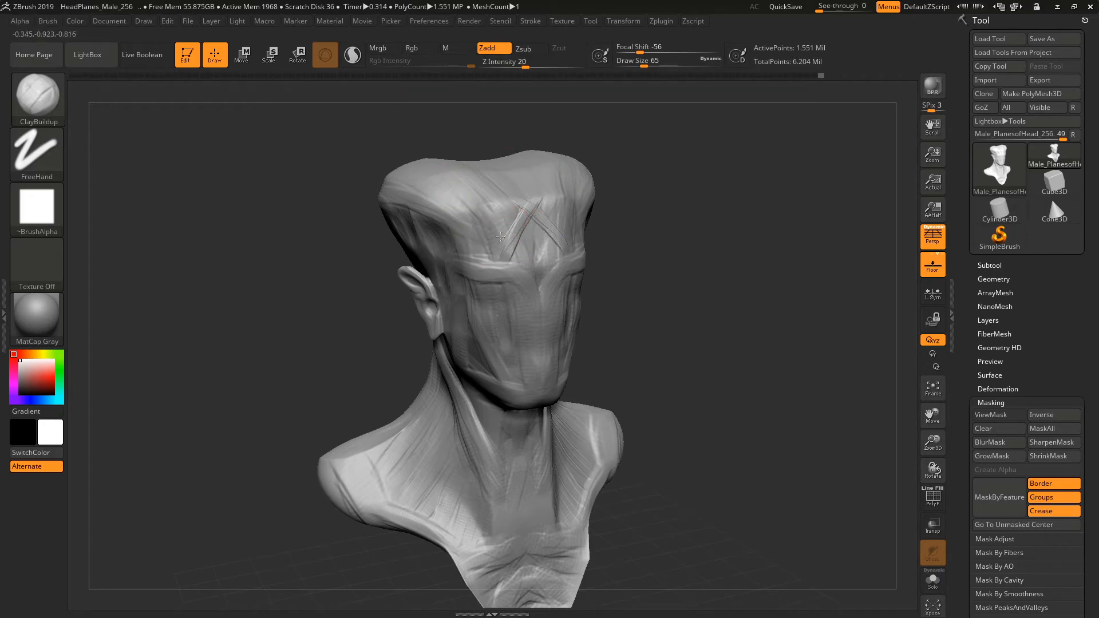
{"action": "left_click", "coordinate": [530, 50]}
{"action": "key", "text": "ctrl+z"}
{"action": "key", "text": "ctrl+z"}
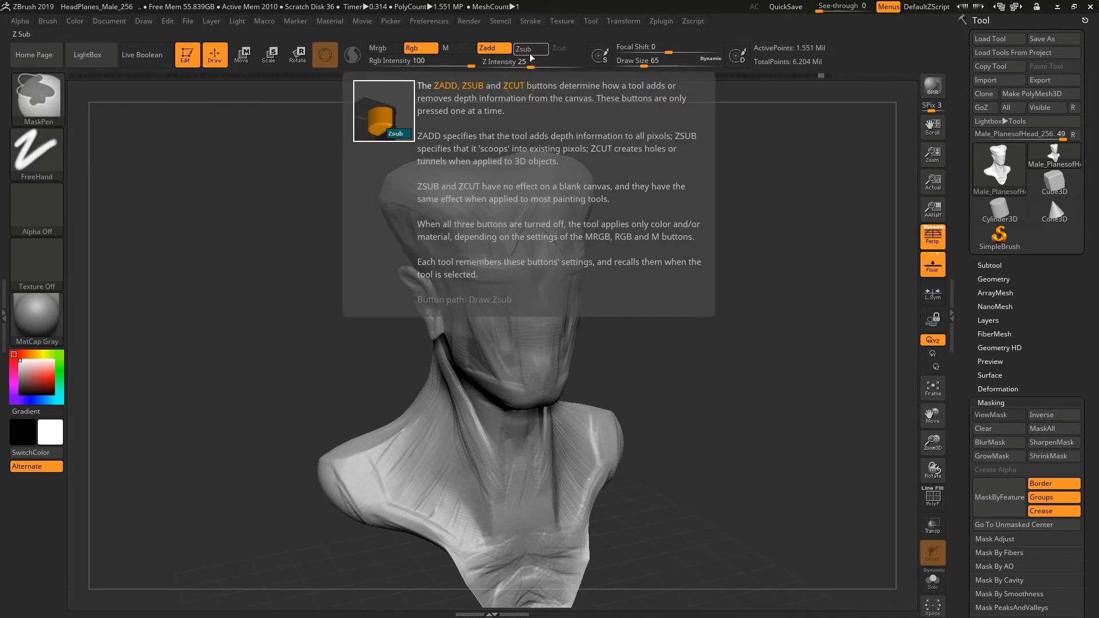
Try ClayBuildup strokes on the forehead in Zsub mode and toggle the mask display on and off.
{"action": "mouse_move", "coordinate": [501, 245]}
{"action": "left_mouse_down"}
{"action": "mouse_move", "coordinate": [520, 201]}
{"action": "mouse_move", "coordinate": [481, 246]}
{"action": "mouse_move", "coordinate": [520, 198]}
{"action": "left_mouse_up"}
{"action": "left_click_drag", "start_coordinate": [681, 167], "coordinate": [510, 186]}
{"action": "mouse_move", "coordinate": [536, 206]}
{"action": "left_mouse_down"}
{"action": "mouse_move", "coordinate": [572, 223]}
{"action": "mouse_move", "coordinate": [529, 200]}
{"action": "left_mouse_up"}
{"action": "mouse_move", "coordinate": [733, 201]}
{"action": "left_mouse_down"}
{"action": "mouse_move", "coordinate": [814, 217]}
{"action": "mouse_move", "coordinate": [510, 135]}
{"action": "left_mouse_up"}
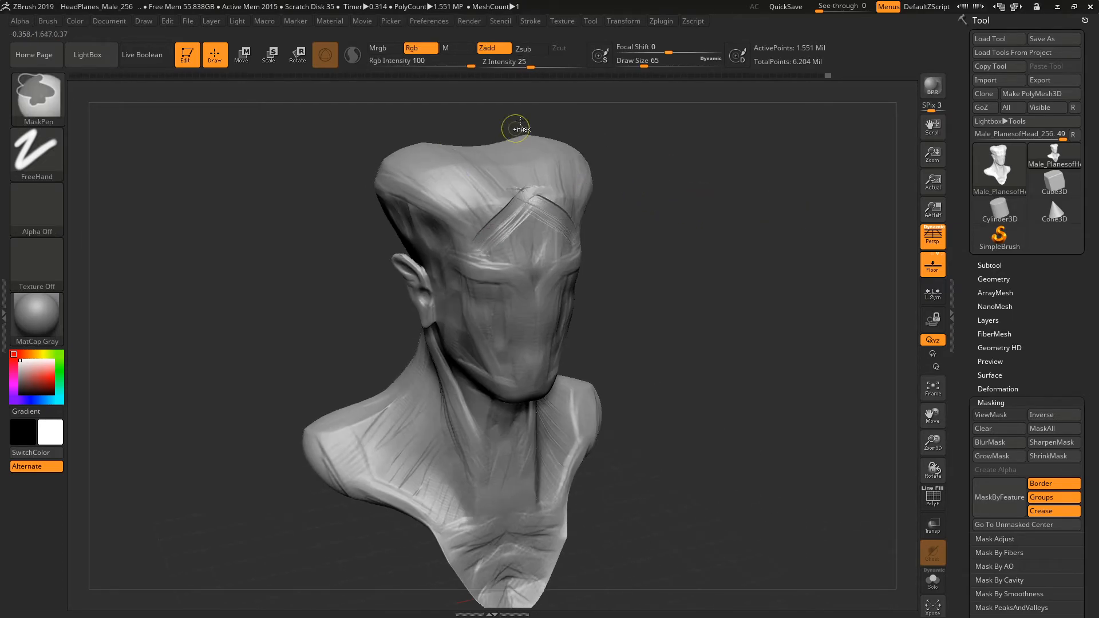
{"action": "key", "text": "ctrl+h"}
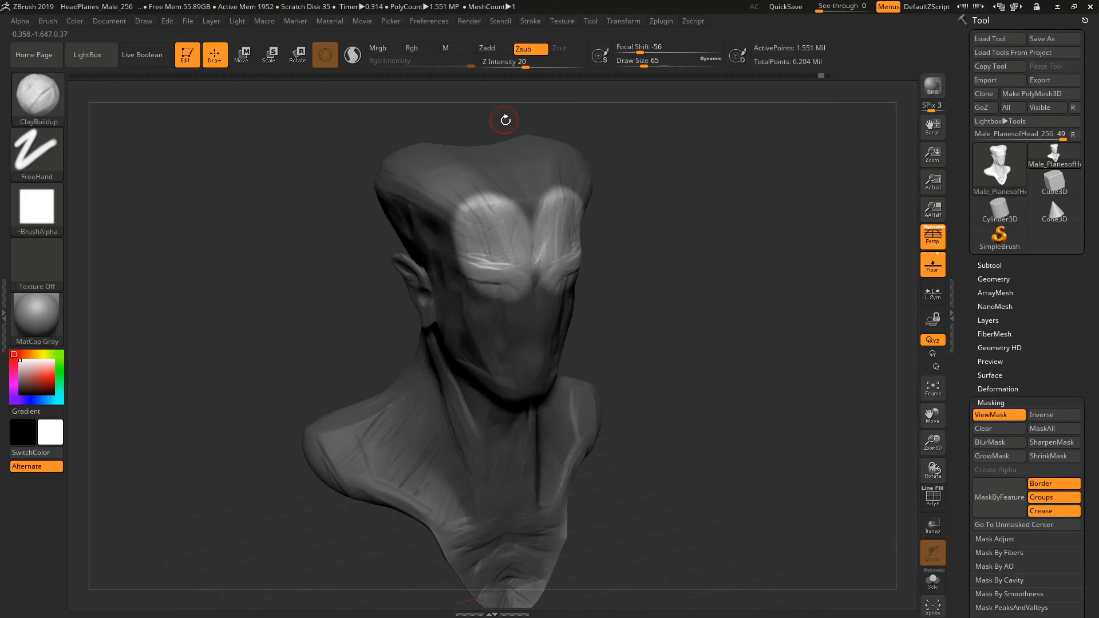
{"action": "key", "text": "ctrl+h"}
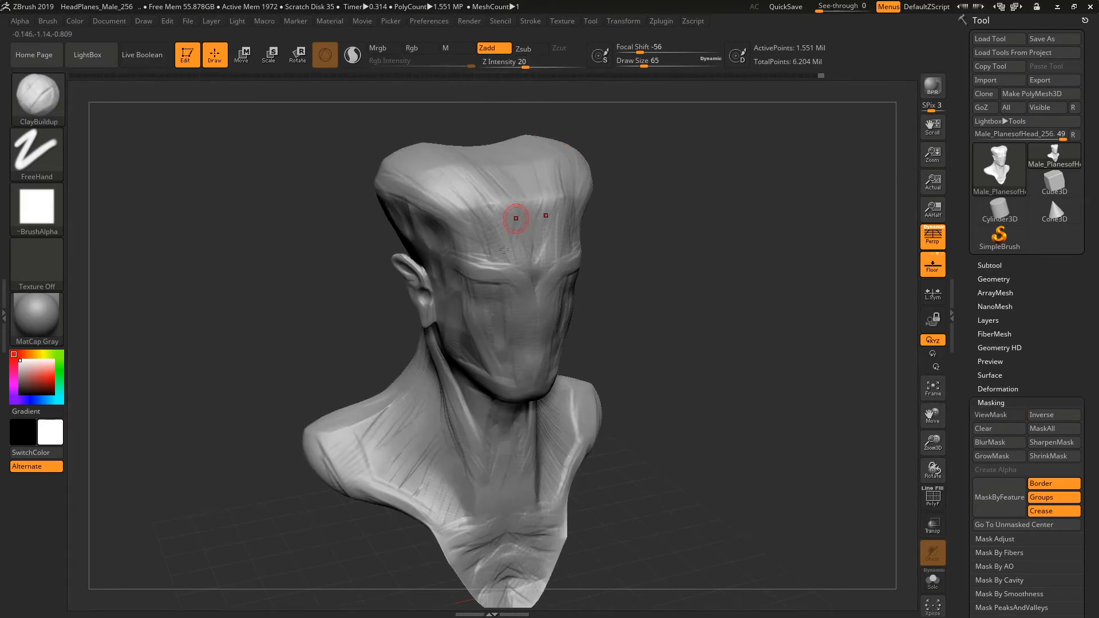
Try diagonal ClayBuildup strokes across the forehead in Zadd mode and undo them.
{"action": "left_click_drag", "start_coordinate": [490, 255], "coordinate": [508, 263]}
{"action": "mouse_move", "coordinate": [524, 197]}
{"action": "left_mouse_down", "text": "alt"}
{"action": "mouse_move", "coordinate": [478, 236]}
{"action": "mouse_move", "coordinate": [532, 190]}
{"action": "left_mouse_up", "text": "alt"}
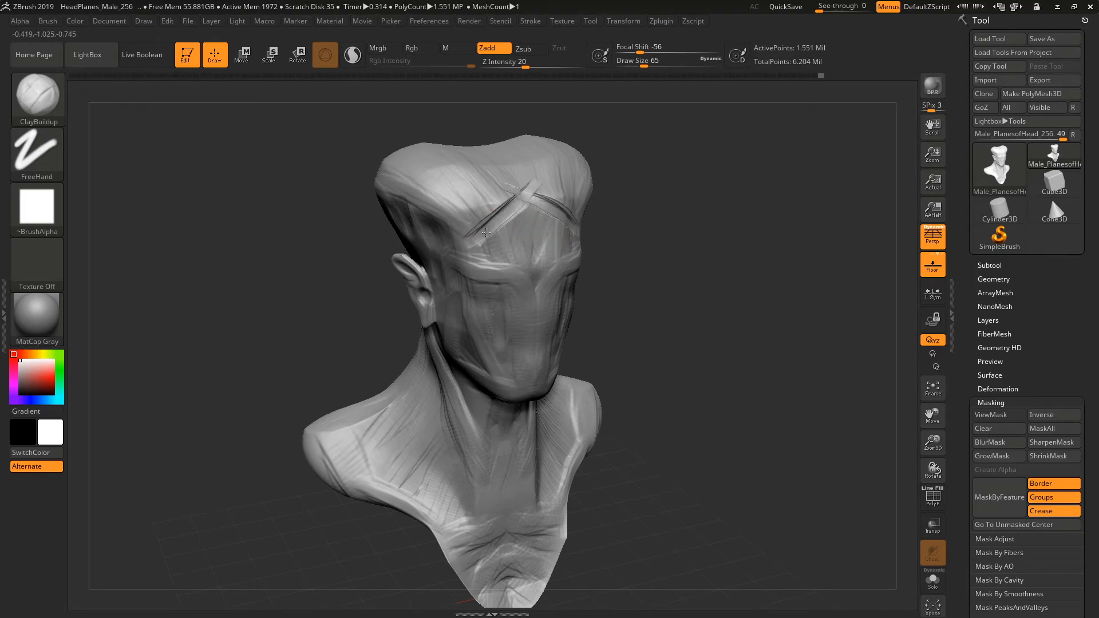
{"action": "key", "text": "ctrl+z"}
{"action": "left_click_drag", "start_coordinate": [675, 172], "coordinate": [666, 204], "text": "alt"}
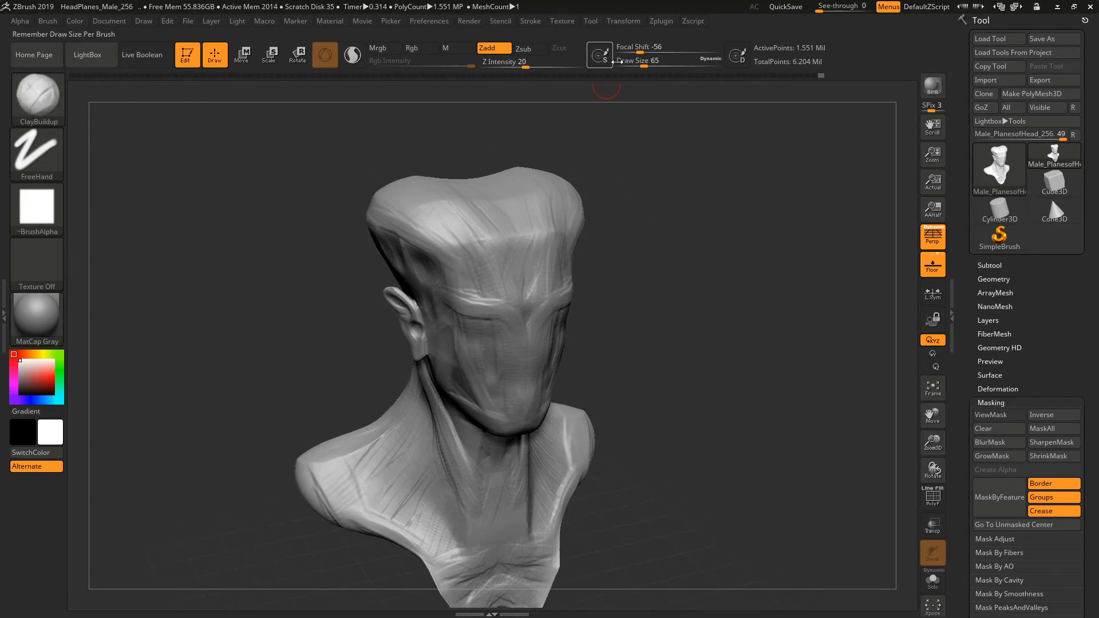
Set the brush's Focal Shift to -37 and its Draw Size to 422.
{"action": "left_click", "coordinate": [641, 51]}
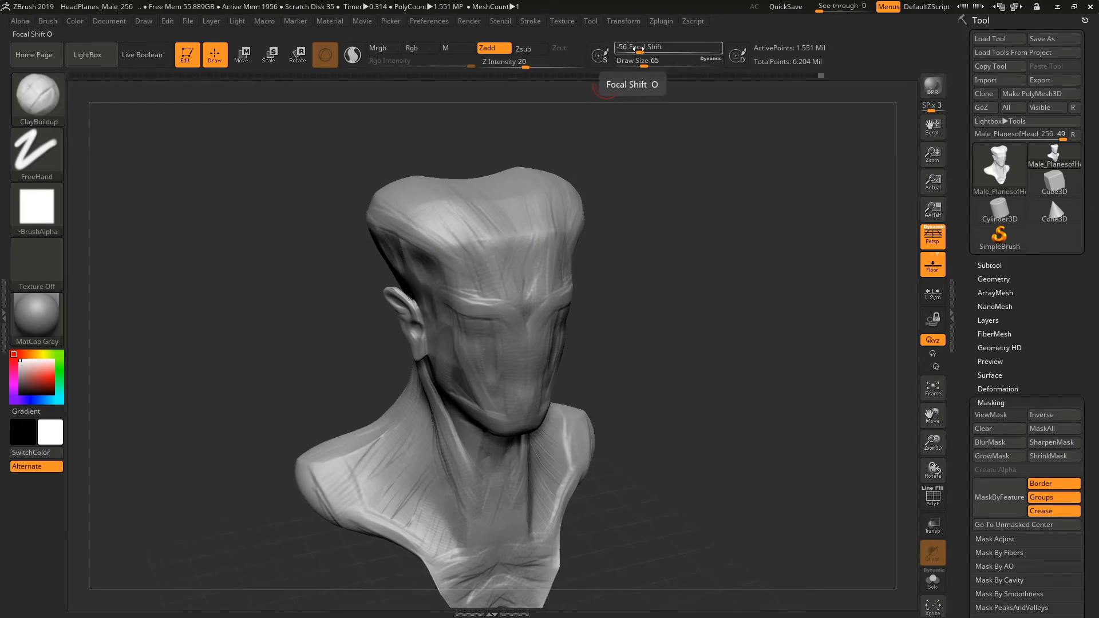
{"action": "mouse_move", "coordinate": [641, 48]}
{"action": "left_mouse_down"}
{"action": "mouse_move", "coordinate": [663, 50]}
{"action": "mouse_move", "coordinate": [654, 63]}
{"action": "left_mouse_up"}
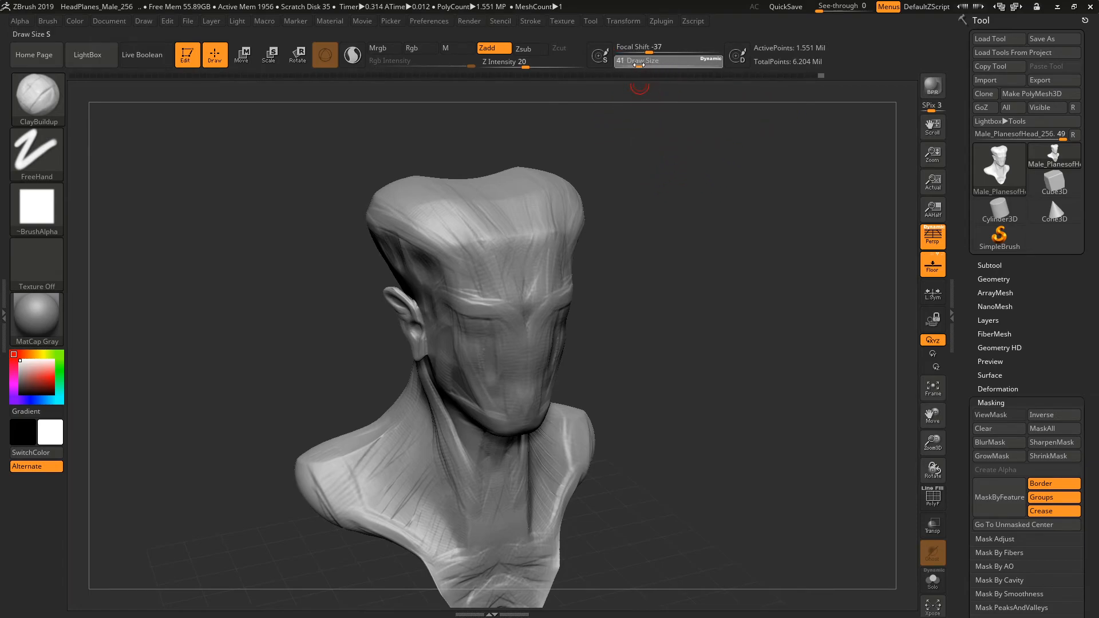
{"action": "left_click", "coordinate": [683, 67]}
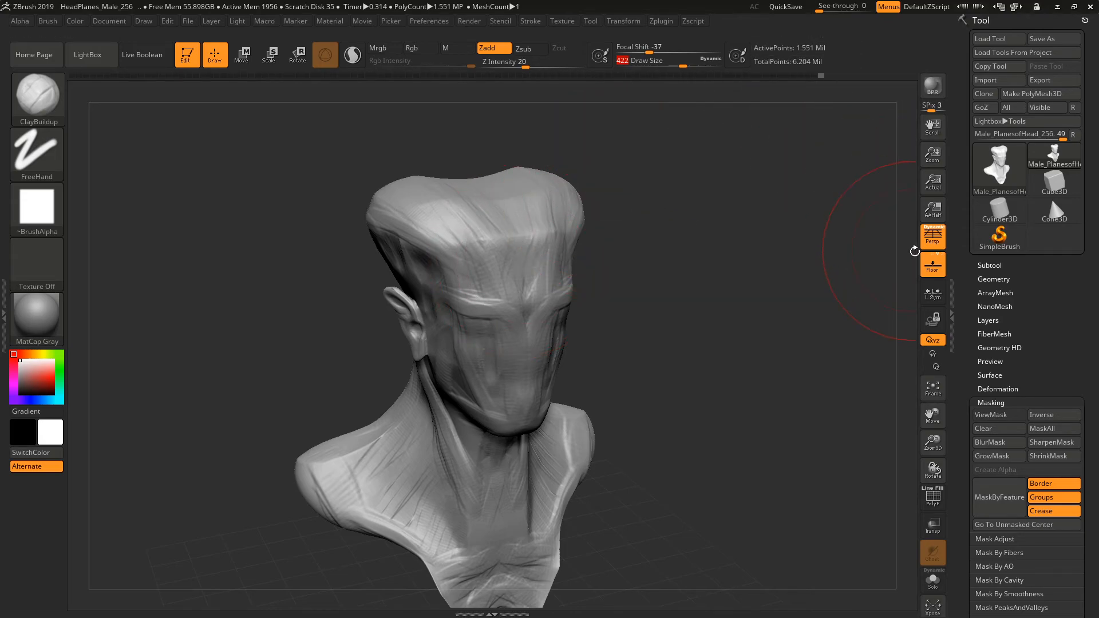
Expand the Subtool section and look through its subtool list and Split options.
{"action": "left_click", "coordinate": [989, 265]}
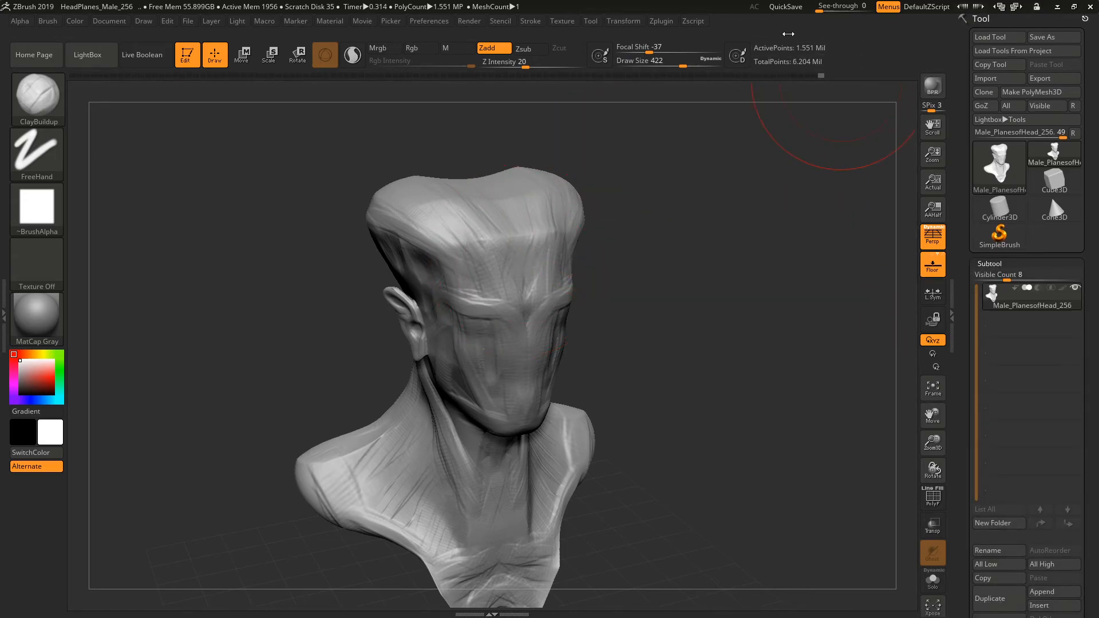
{"action": "left_click_drag", "start_coordinate": [965, 314], "coordinate": [965, 225]}
{"action": "left_click_drag", "start_coordinate": [970, 342], "coordinate": [966, 227]}
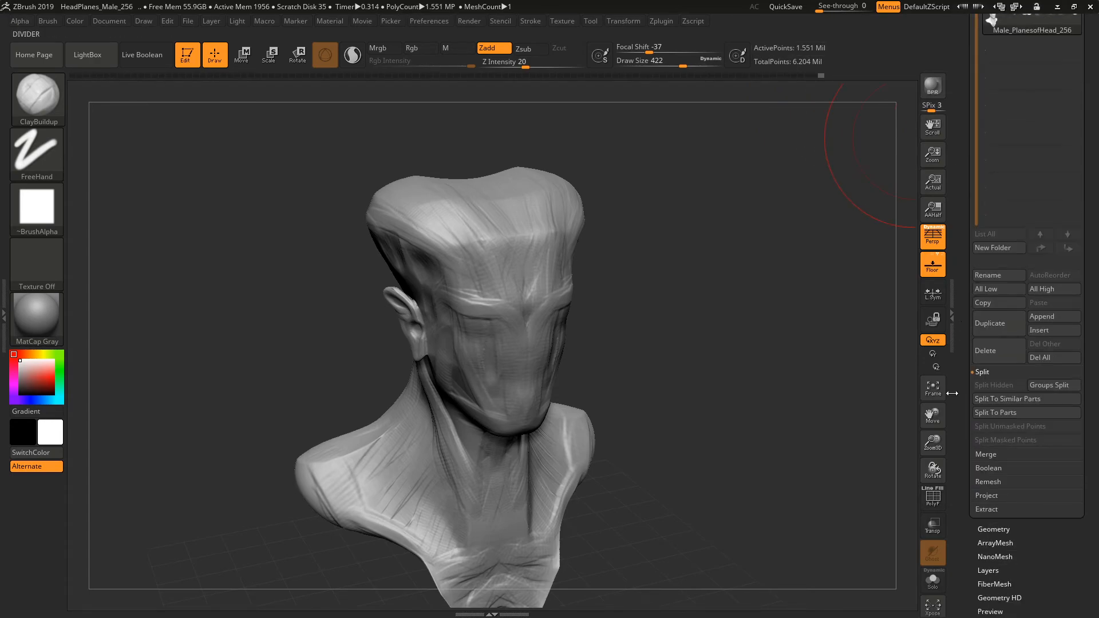
Switch the bust between subdivision levels 2 and 3 in the Geometry settings, and delete the levels below 3.
{"action": "left_click", "coordinate": [991, 532]}
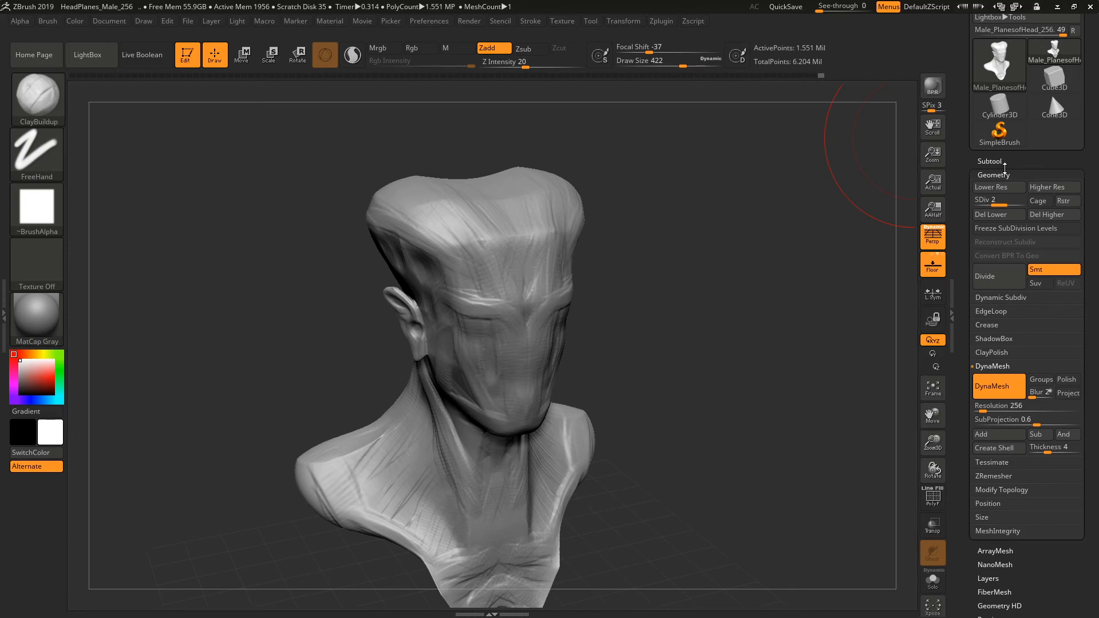
{"action": "left_click_drag", "start_coordinate": [1006, 201], "coordinate": [1016, 205]}
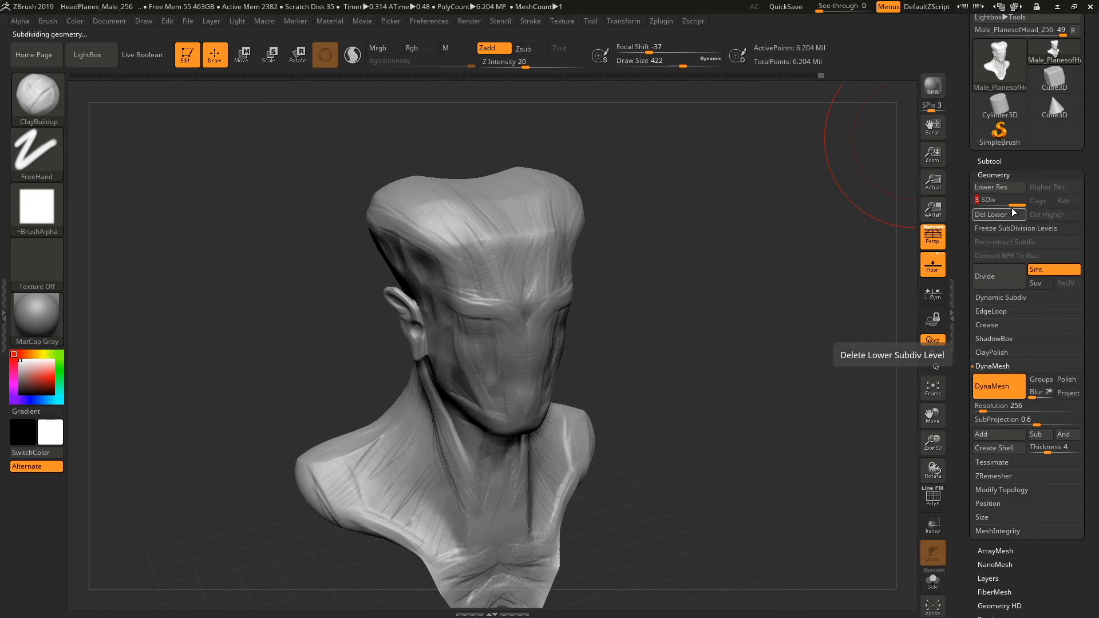
{"action": "left_click", "coordinate": [1003, 192]}
{"action": "mouse_move", "coordinate": [789, 80]}
{"action": "left_click", "coordinate": [1054, 188]}
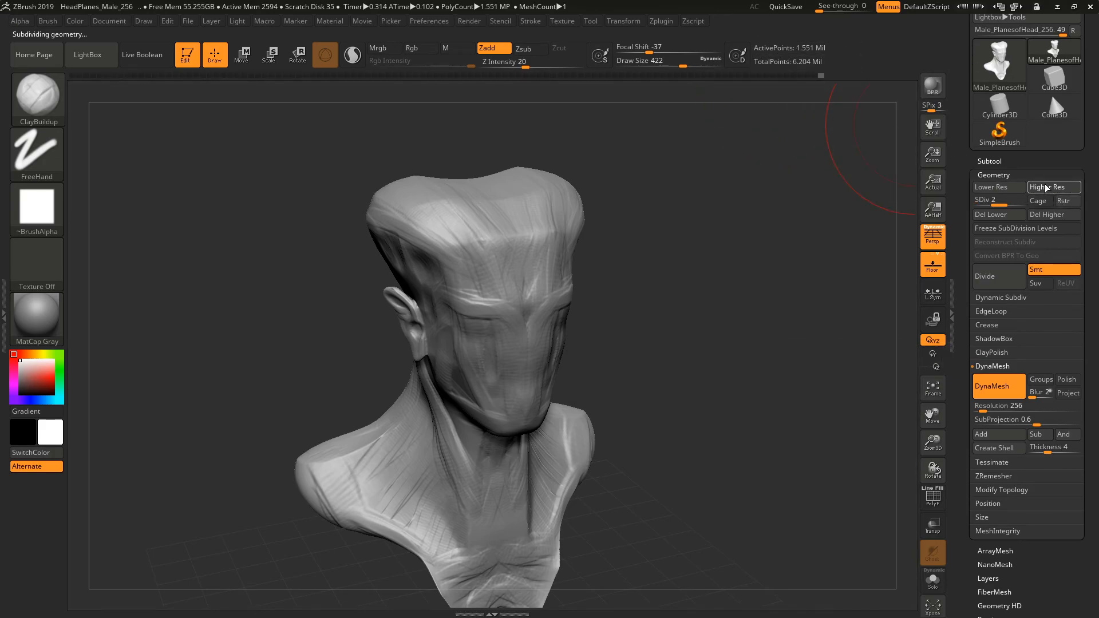
{"action": "left_click", "coordinate": [1012, 216]}
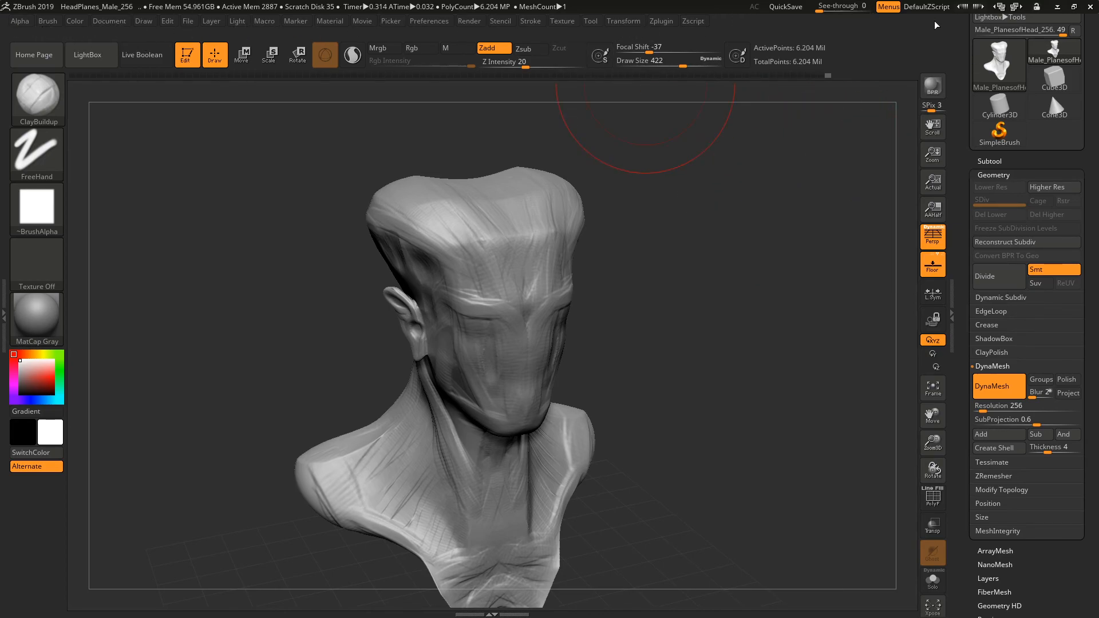
Remove the docked Tool palette from its tray and dock it there again.
{"action": "left_click_drag", "start_coordinate": [1088, 63], "coordinate": [1089, 167]}
{"action": "left_click_drag", "start_coordinate": [1085, 21], "coordinate": [663, 32]}
{"action": "left_click", "coordinate": [591, 20]}
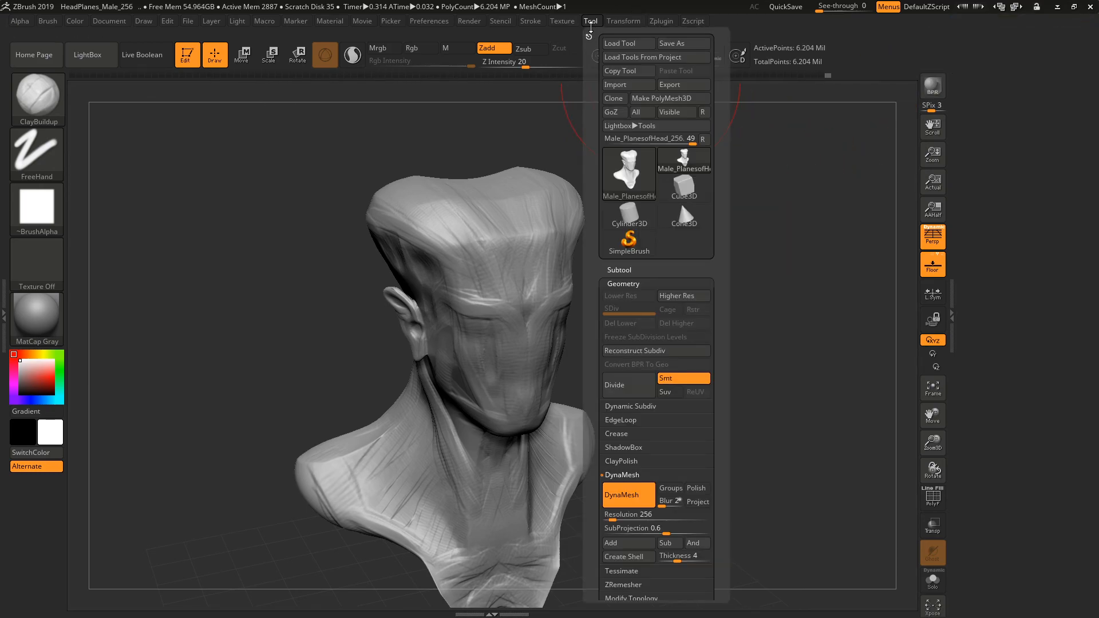
{"action": "left_click_drag", "start_coordinate": [589, 37], "coordinate": [972, 91]}
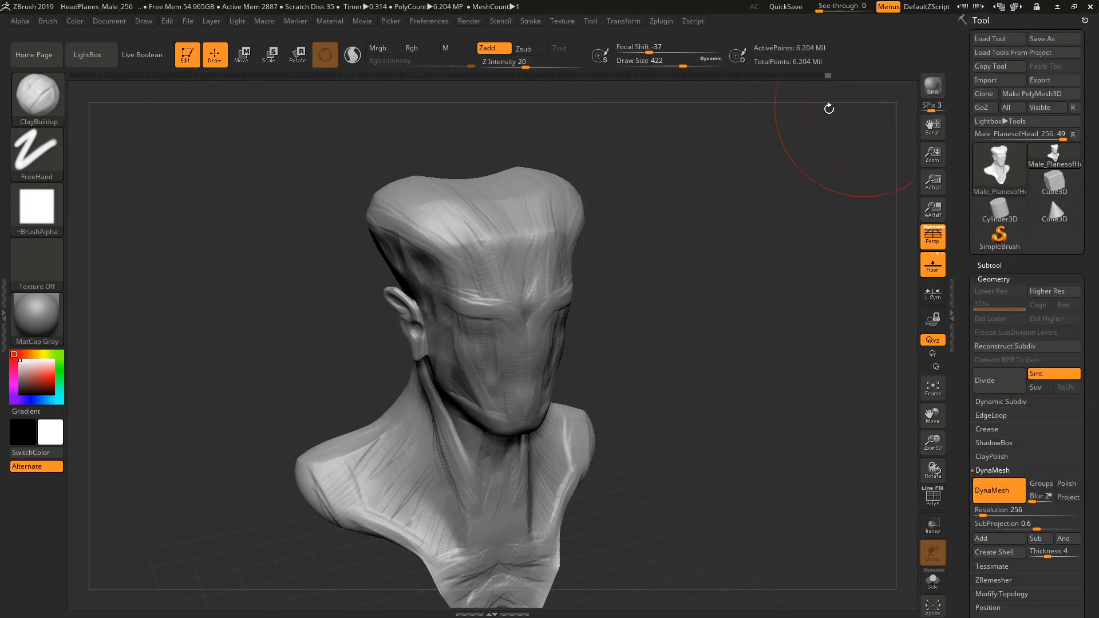
Zoom out to show the whole bust and set the brush's Draw Size to 268.
{"action": "left_click", "coordinate": [664, 22]}
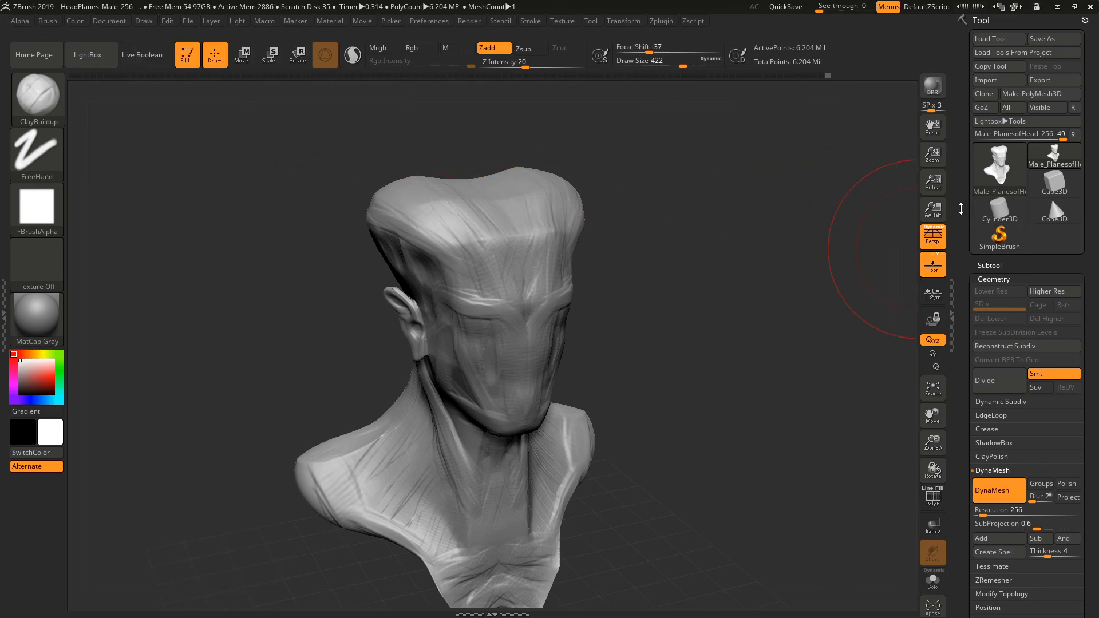
{"action": "mouse_move", "coordinate": [675, 341]}
{"action": "left_mouse_down"}
{"action": "mouse_move", "coordinate": [704, 384]}
{"action": "mouse_move", "coordinate": [809, 328]}
{"action": "left_mouse_up"}
{"action": "left_click_drag", "start_coordinate": [943, 442], "coordinate": [915, 405]}
{"action": "mouse_move", "coordinate": [784, 379]}
{"action": "left_mouse_down"}
{"action": "mouse_move", "coordinate": [711, 368]}
{"action": "mouse_move", "coordinate": [662, 339]}
{"action": "mouse_move", "coordinate": [740, 354]}
{"action": "left_mouse_up"}
{"action": "key", "text": "space"}
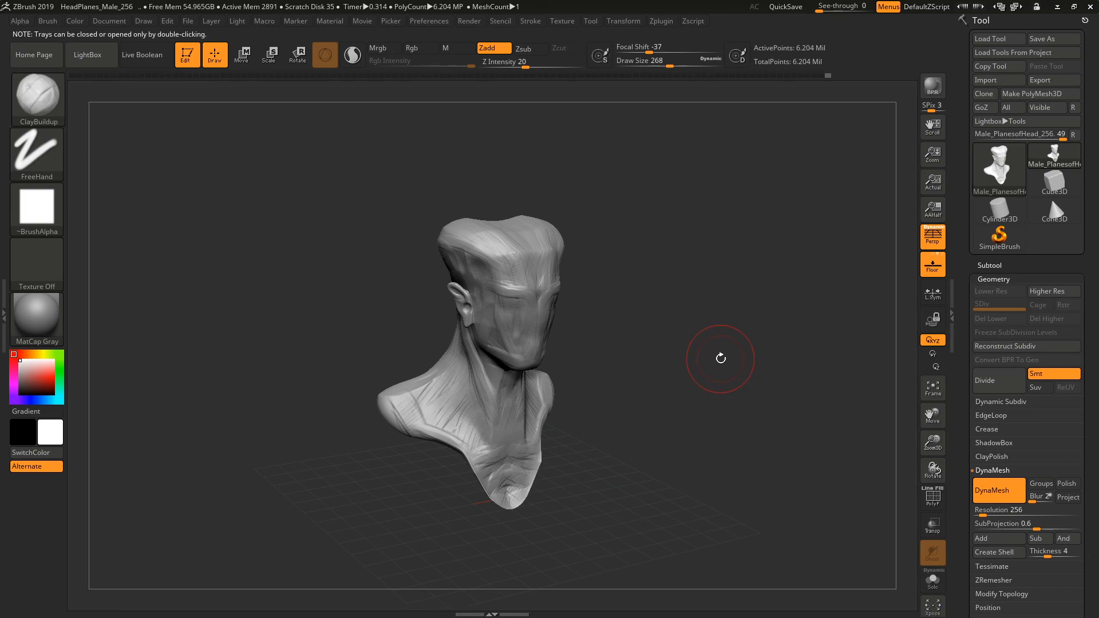